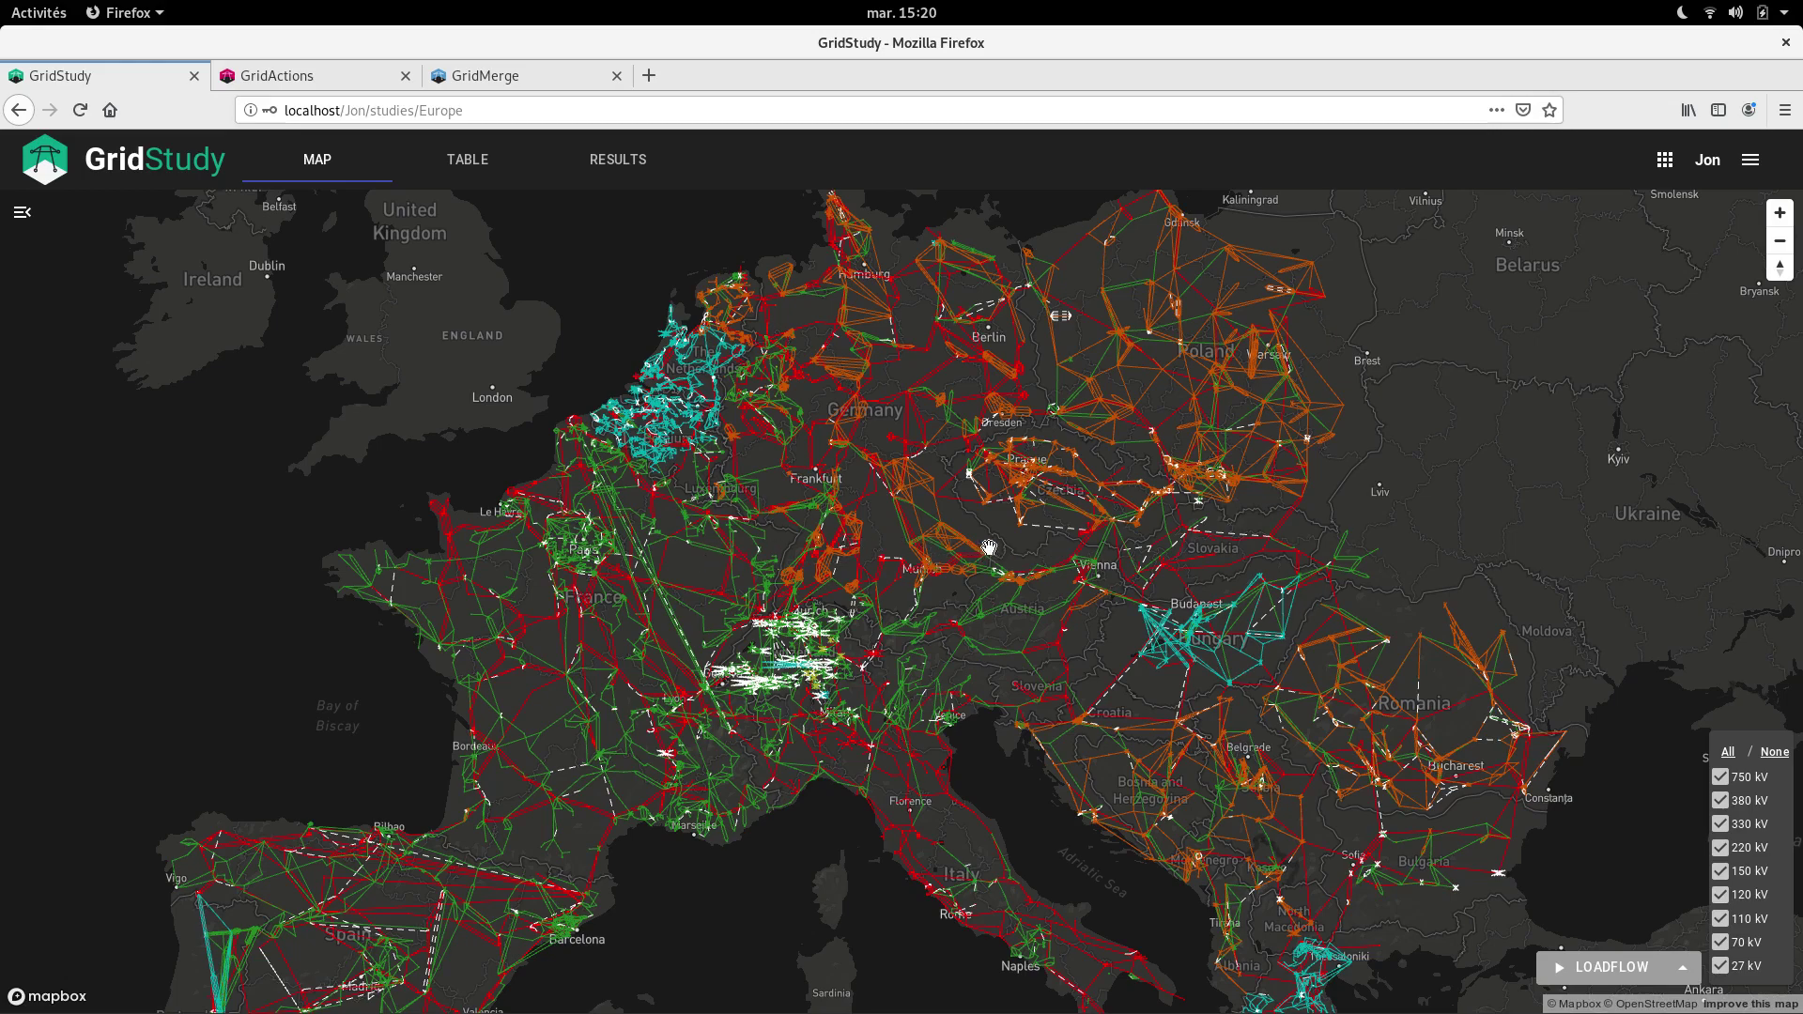
pyautogui.scroll(3, 986, 554)
pyautogui.scroll(-3, 983, 548)
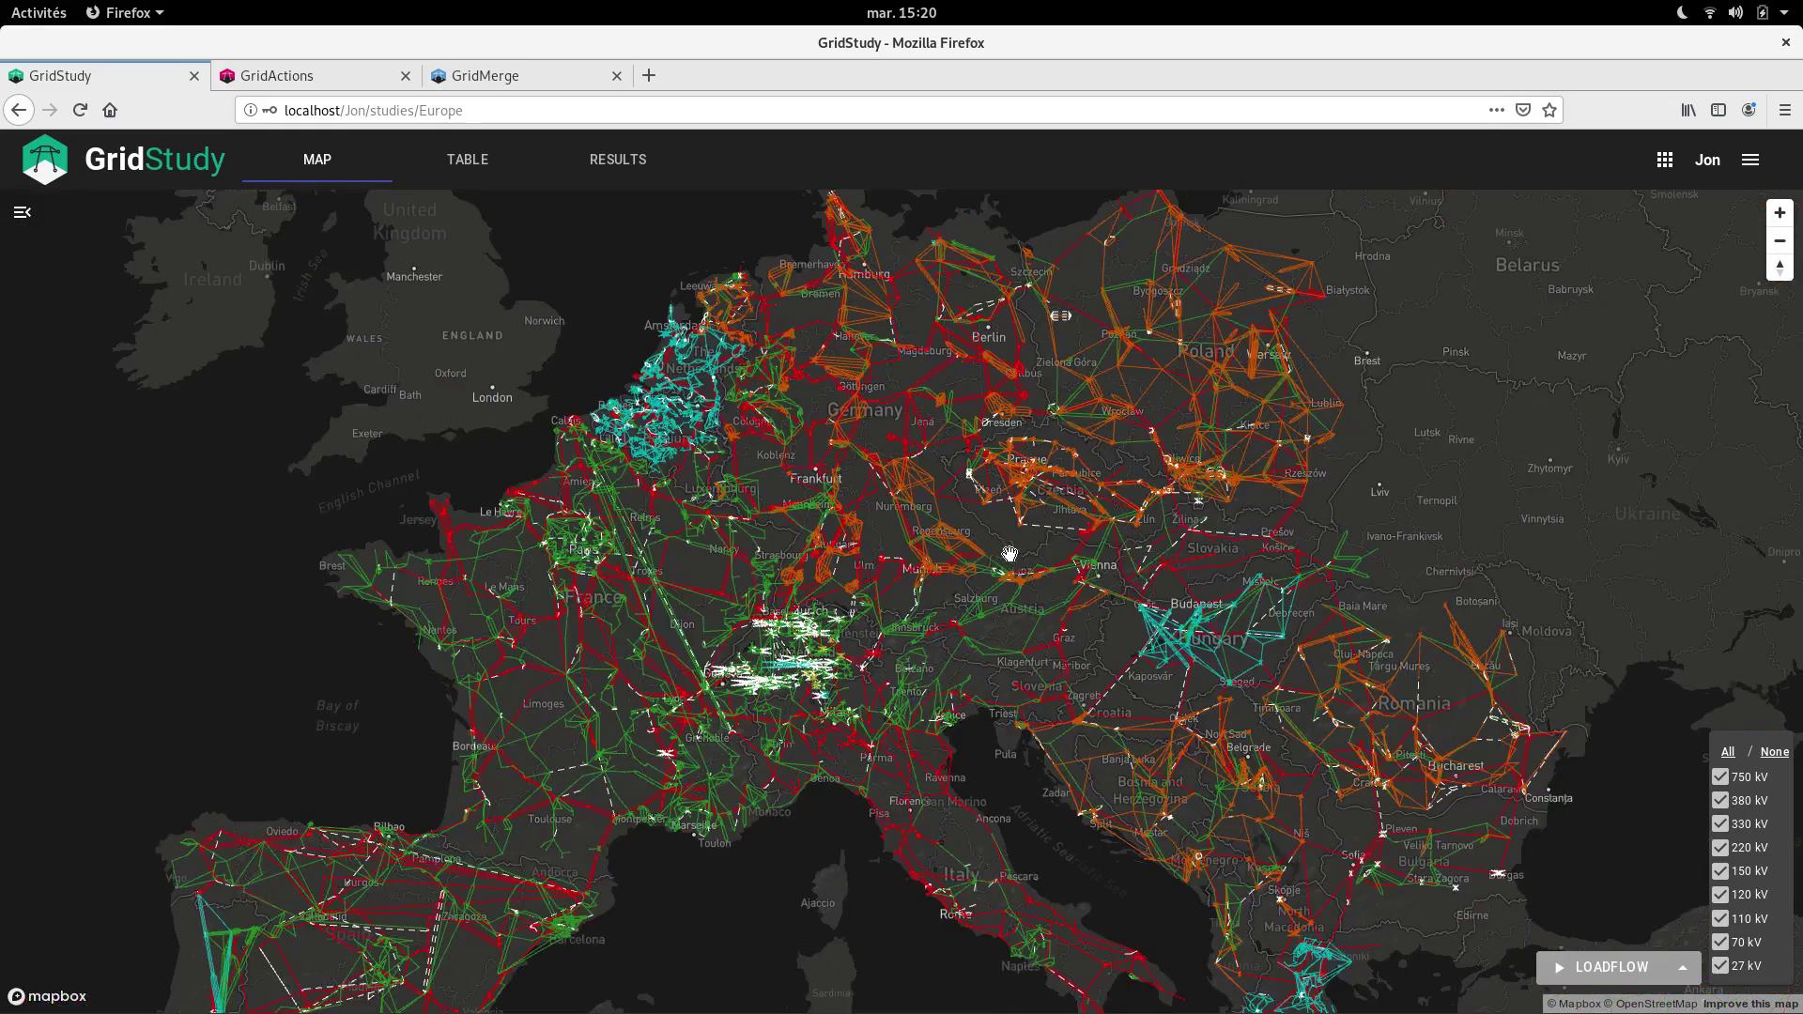
pyautogui.moveTo(1017, 562); pyautogui.dragTo(636, 234)
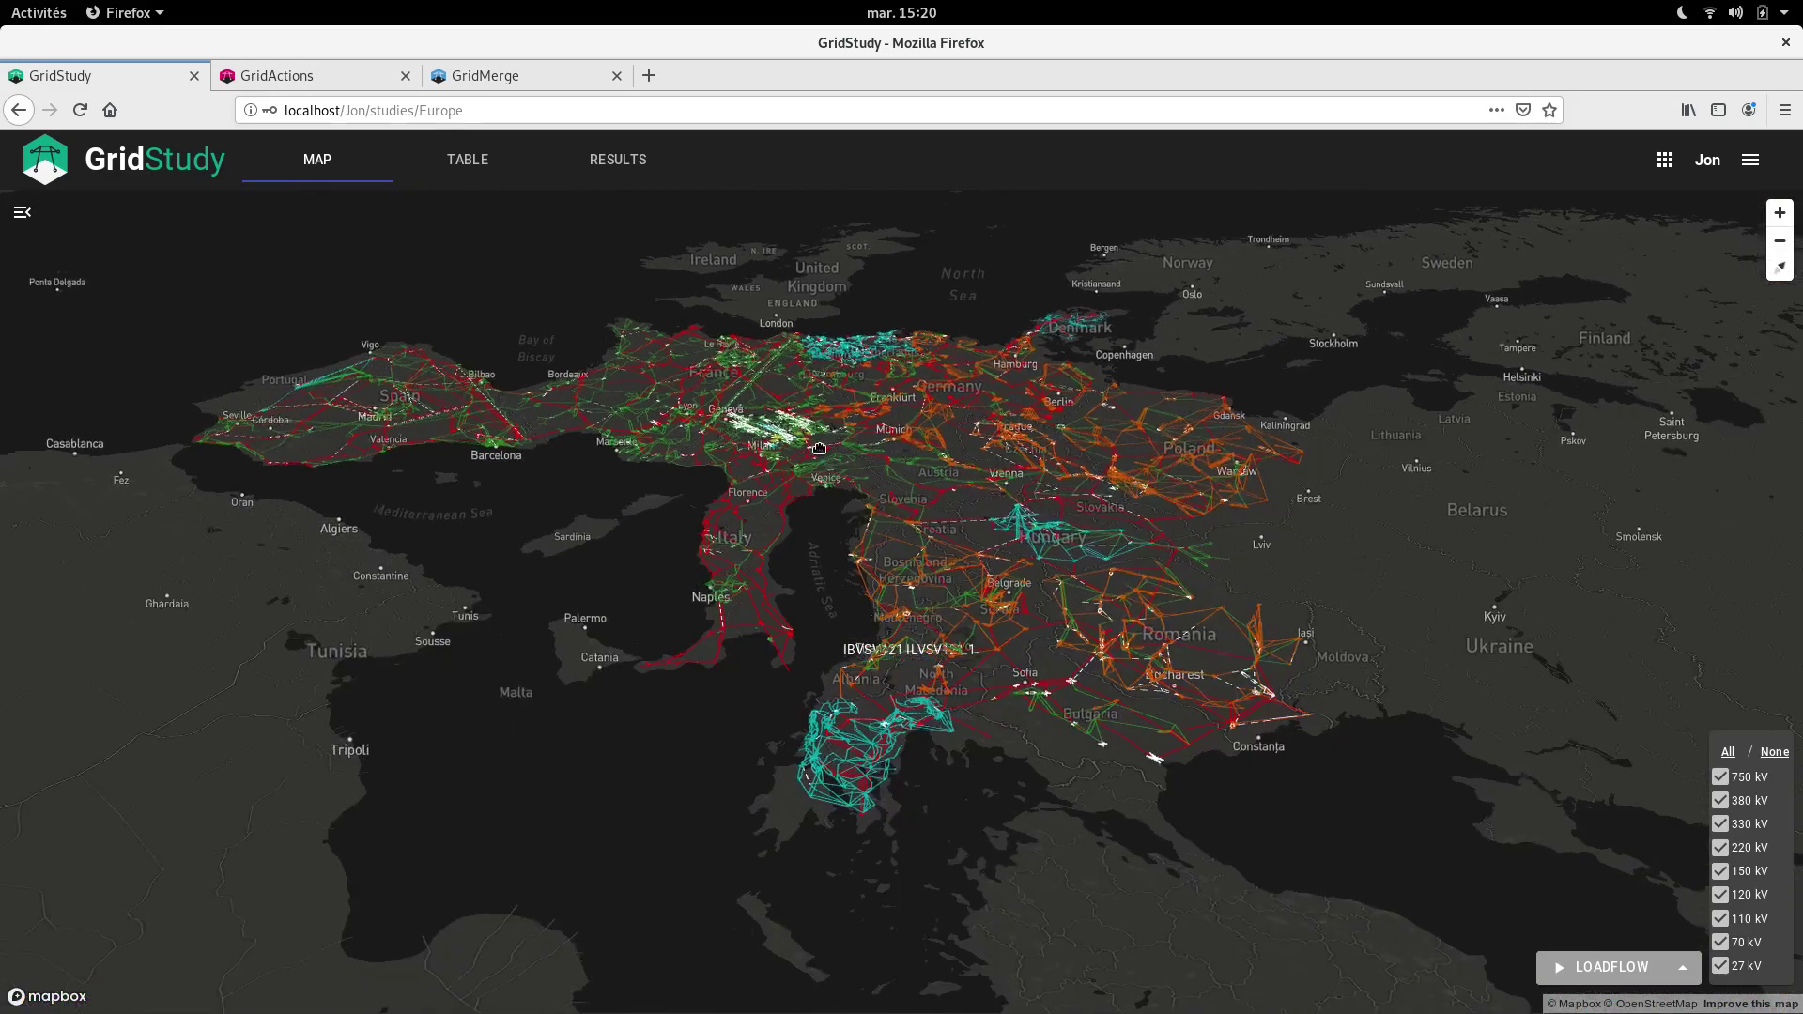
pyautogui.moveTo(836, 637); pyautogui.dragTo(798, 444)
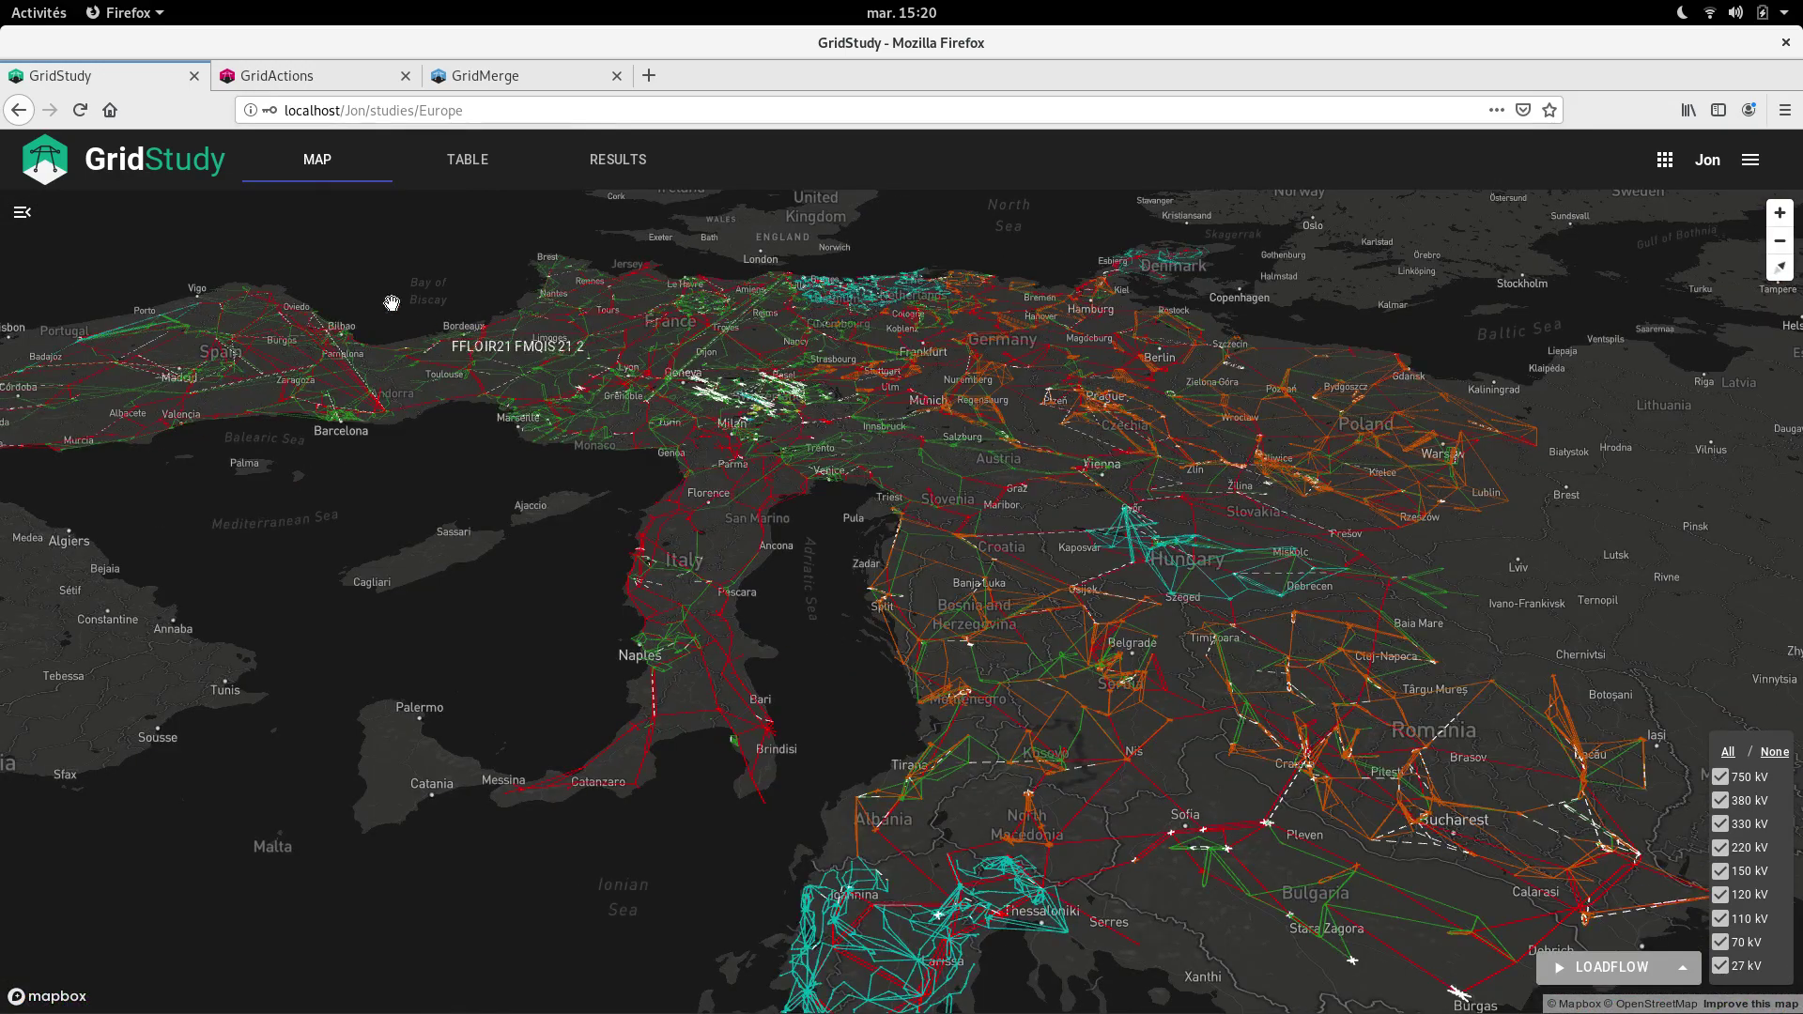
# Leave the Europe study and open the France study from the study list
pyautogui.click(152, 174)
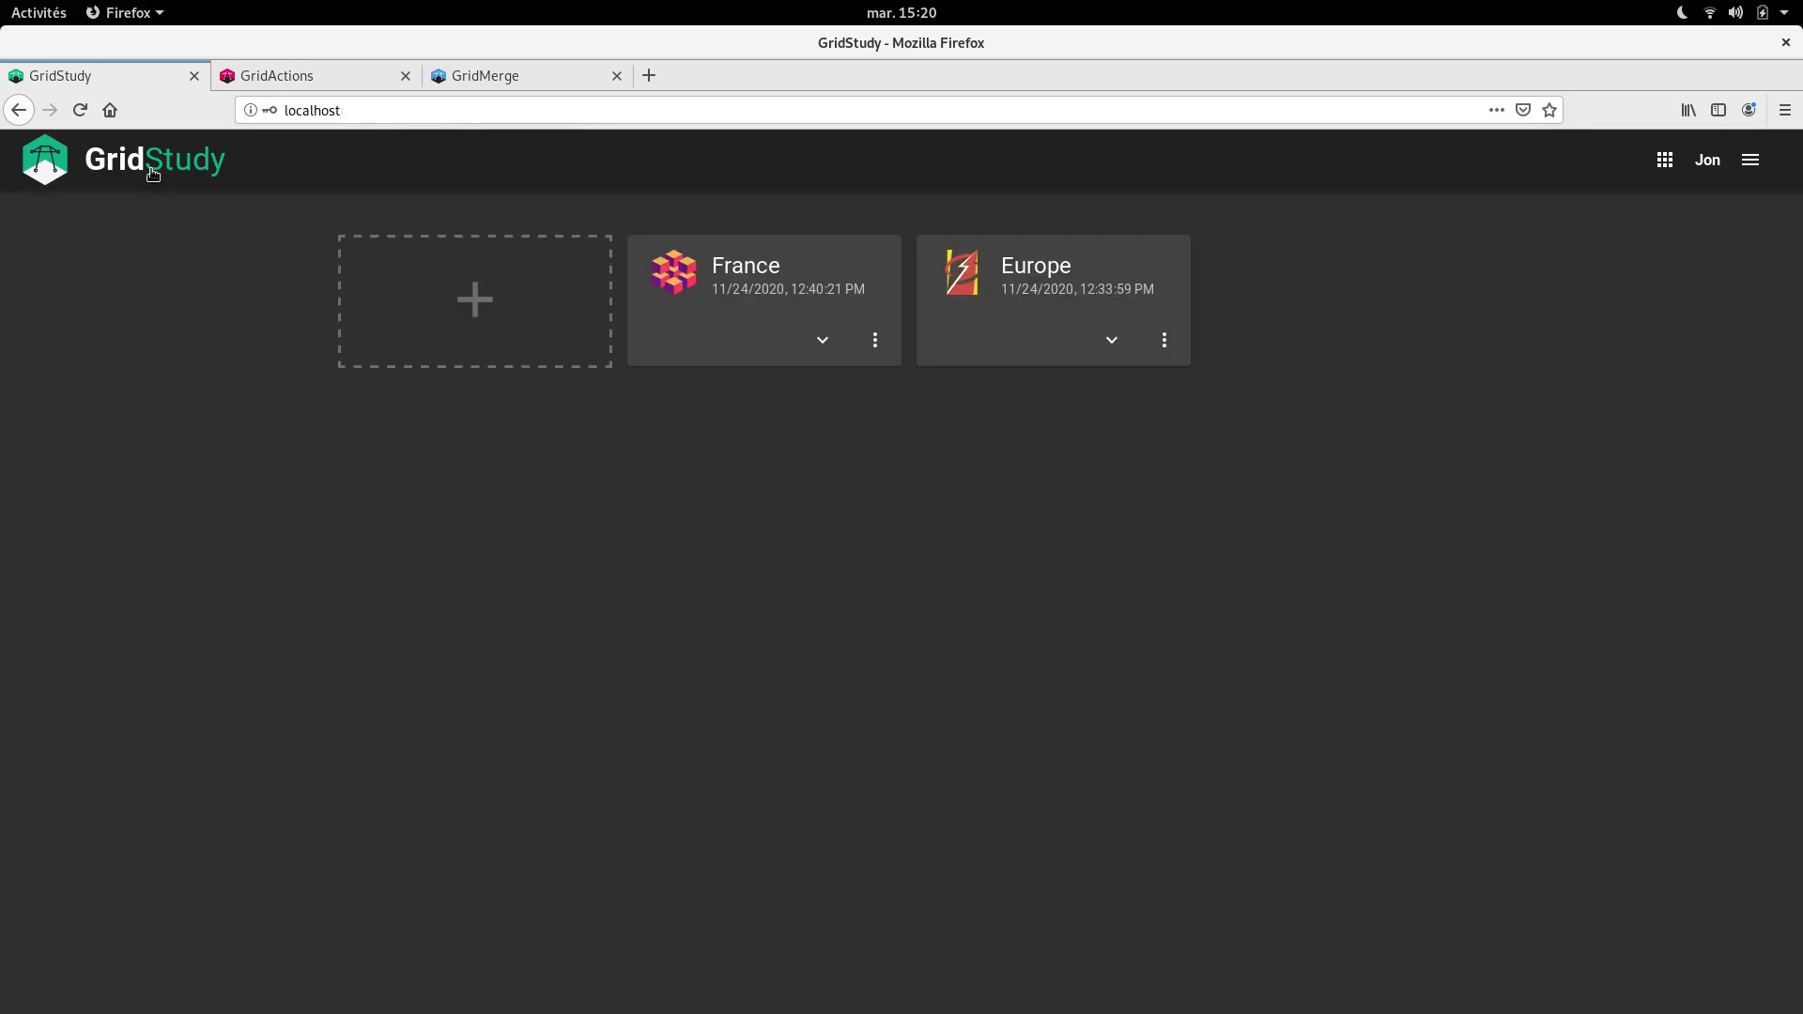
pyautogui.click(783, 299)
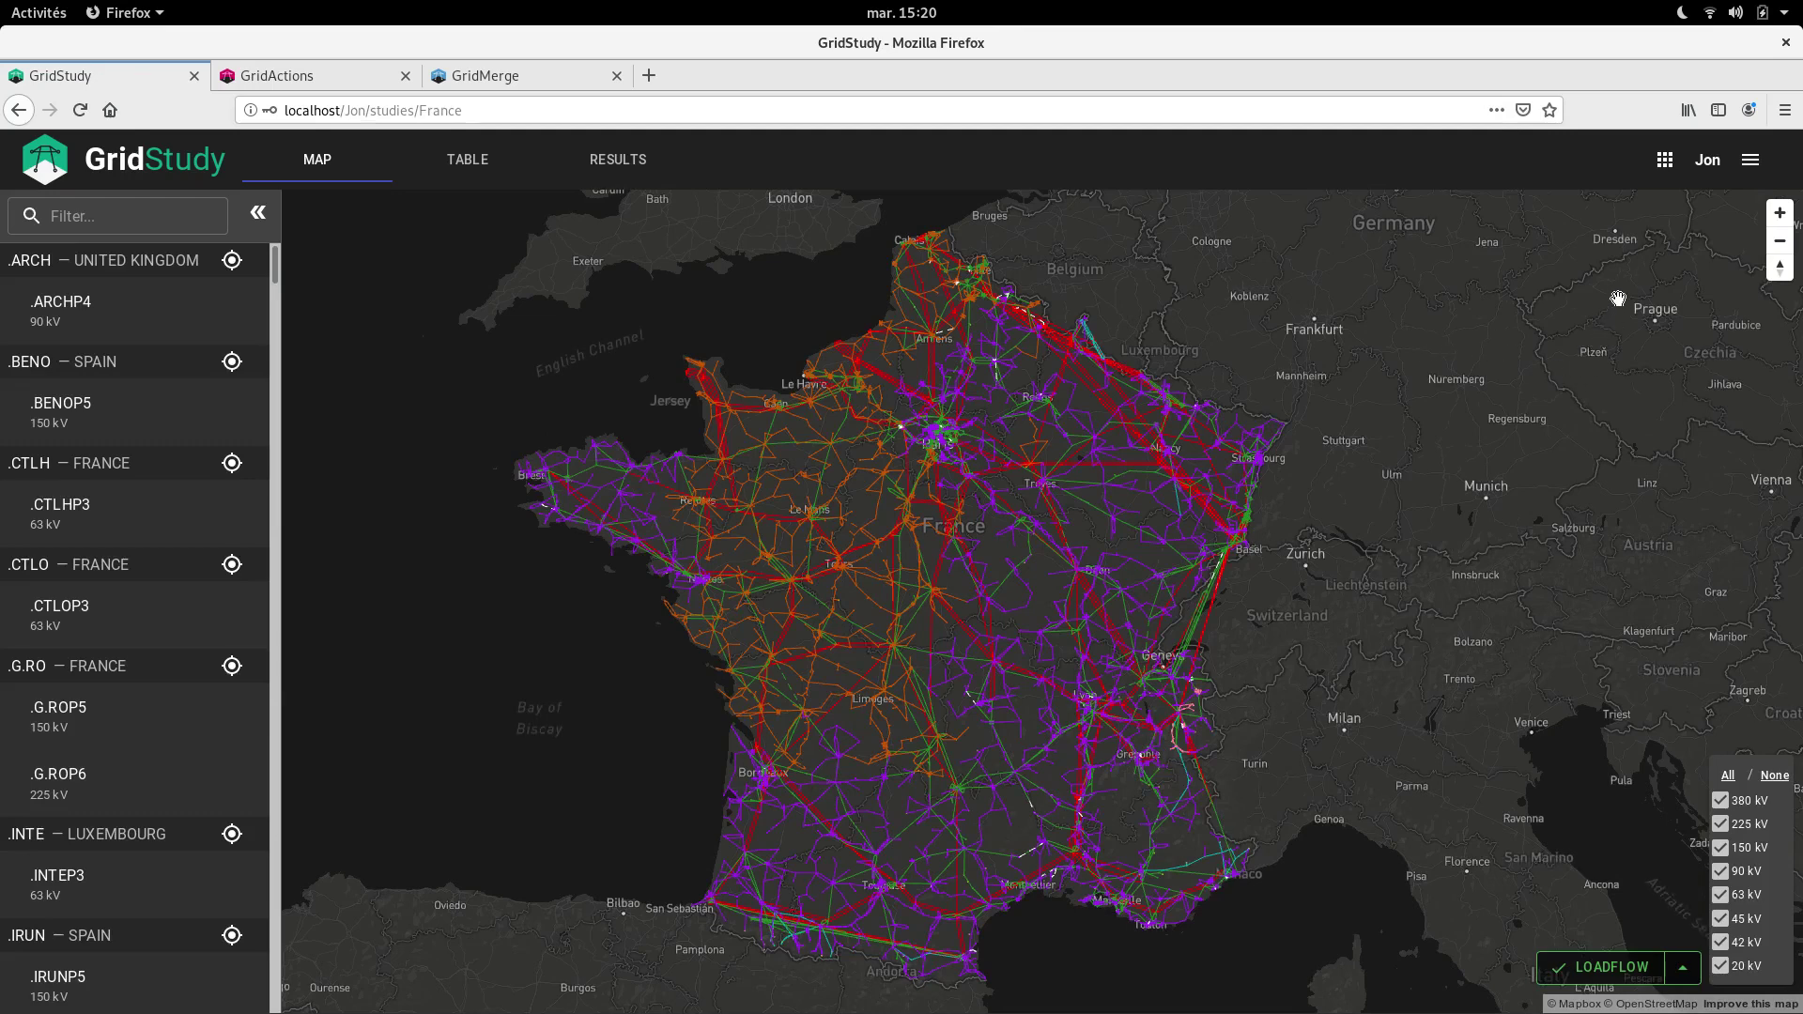
# Change the application theme to Light in the general parameters
pyautogui.click(1748, 165)
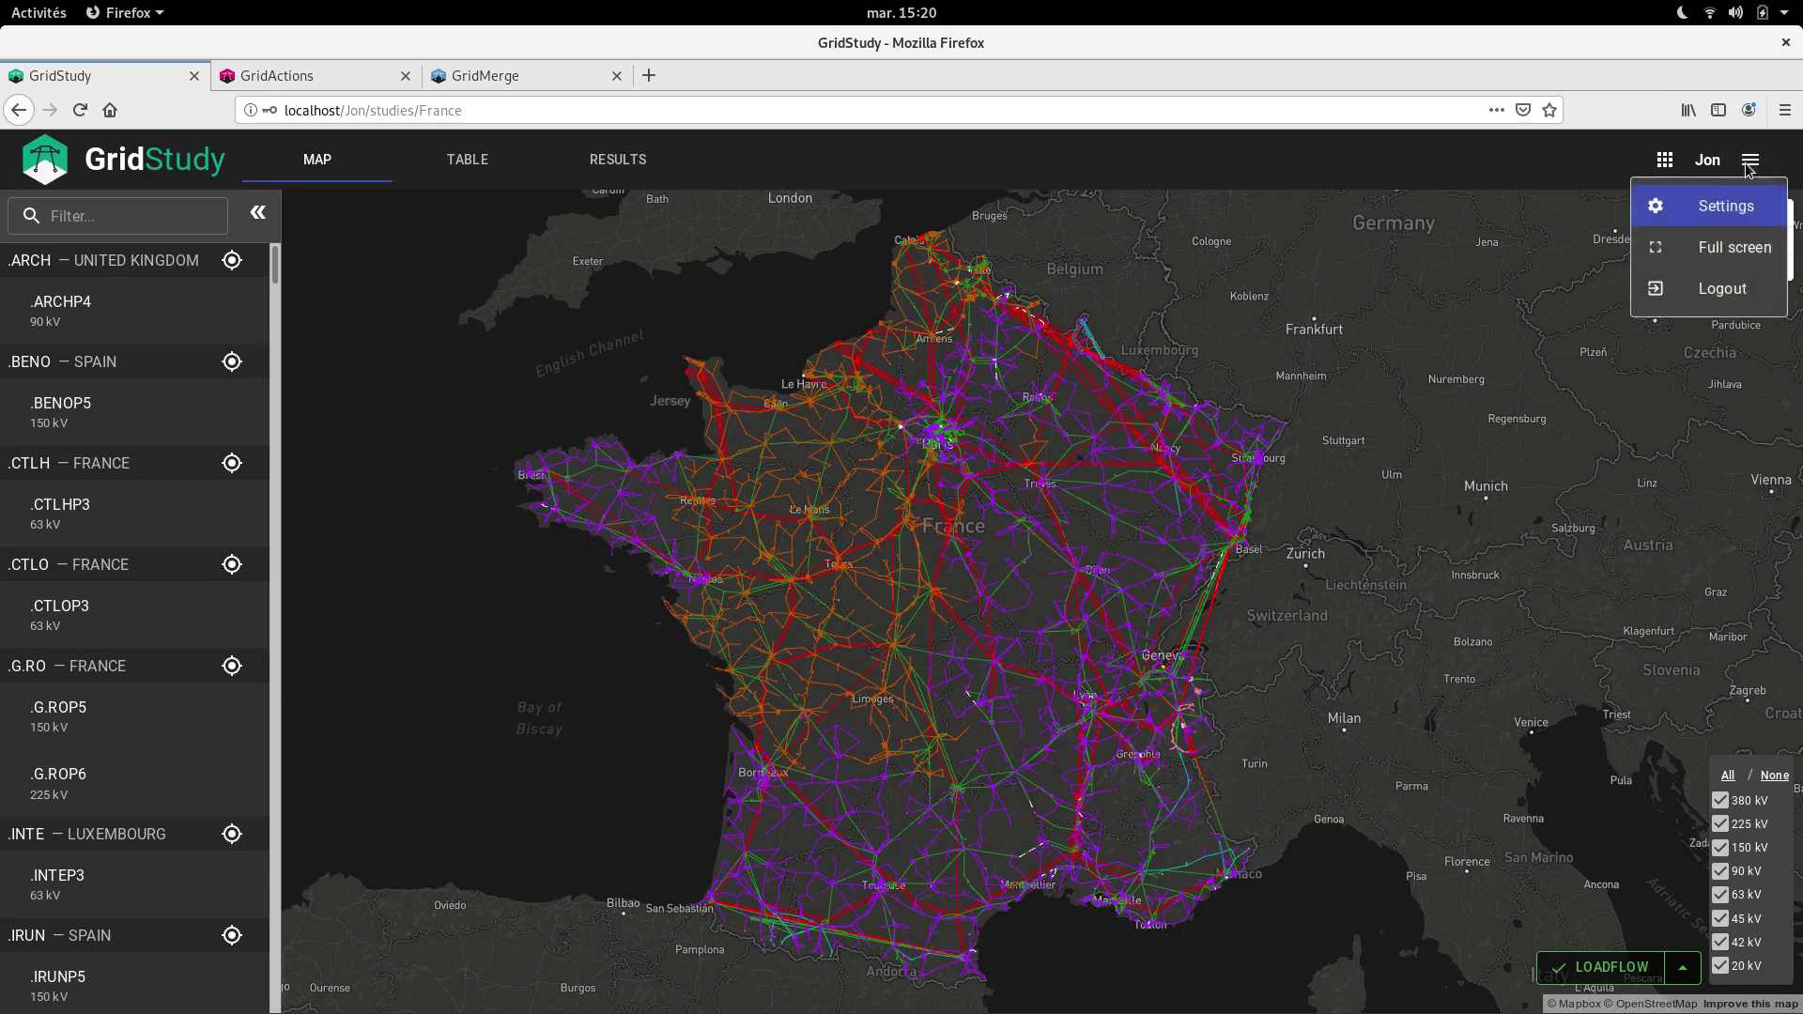
pyautogui.click(1711, 208)
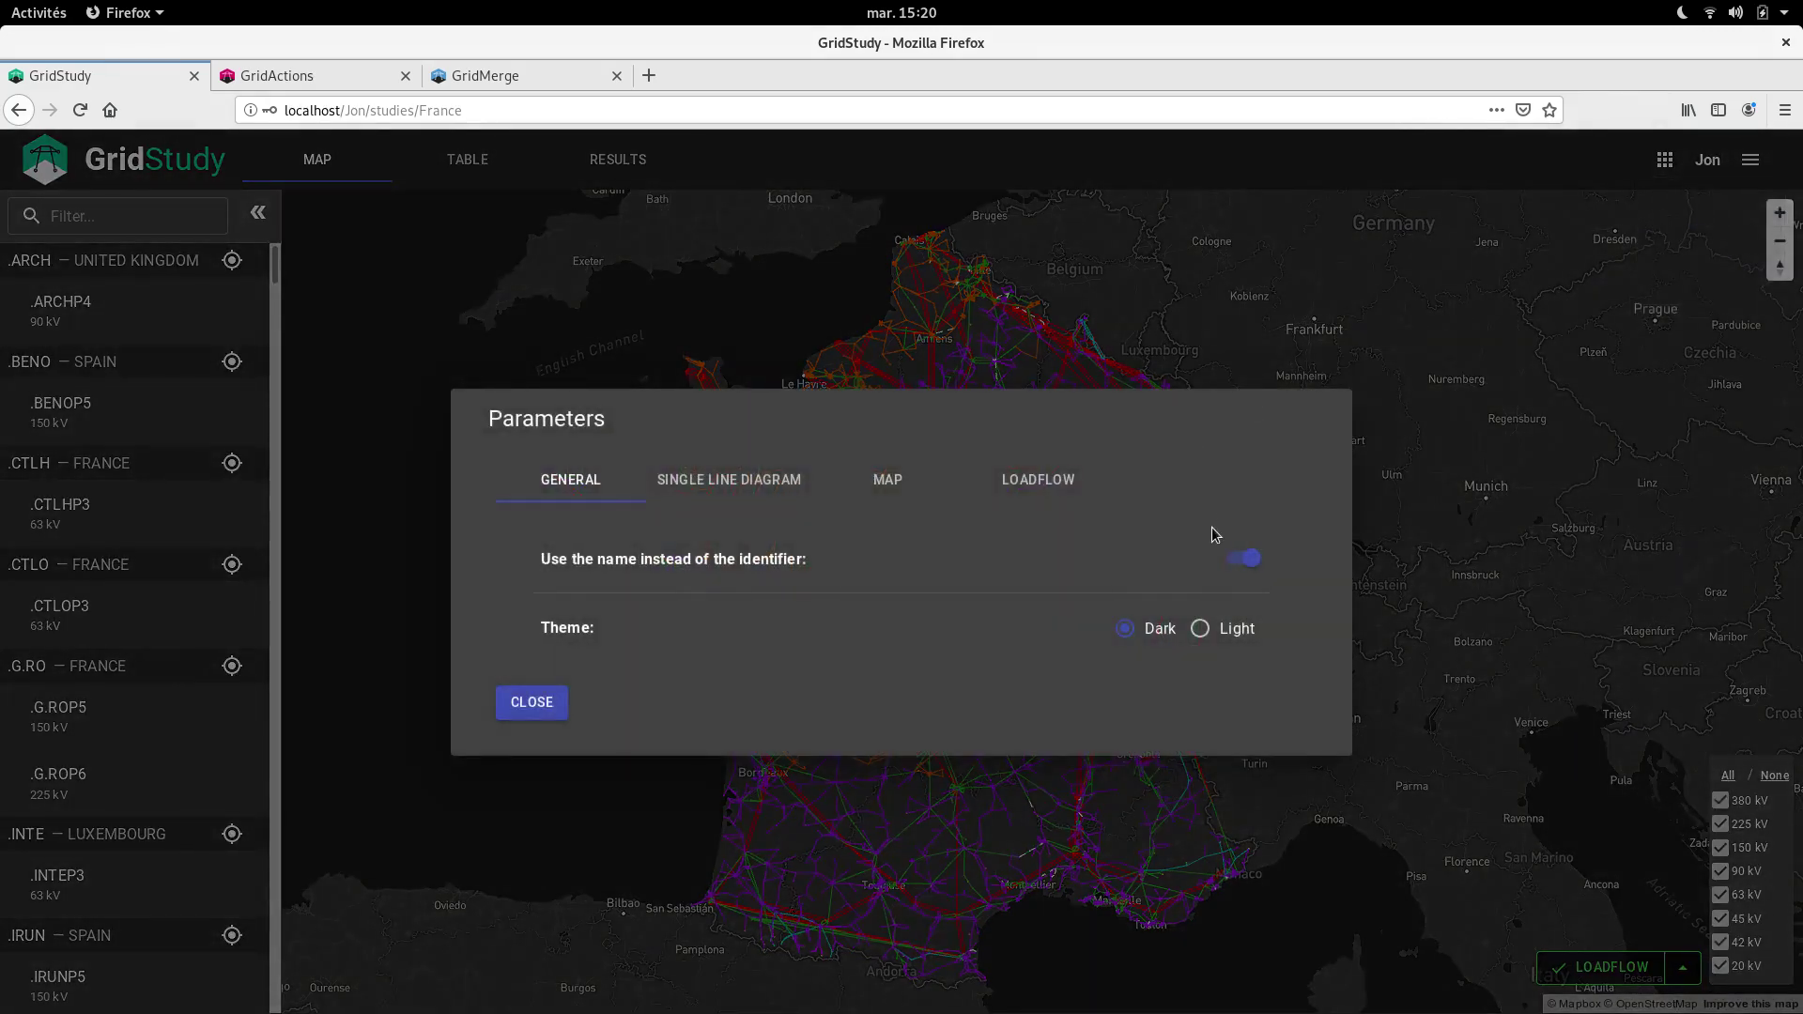
pyautogui.click(1199, 628)
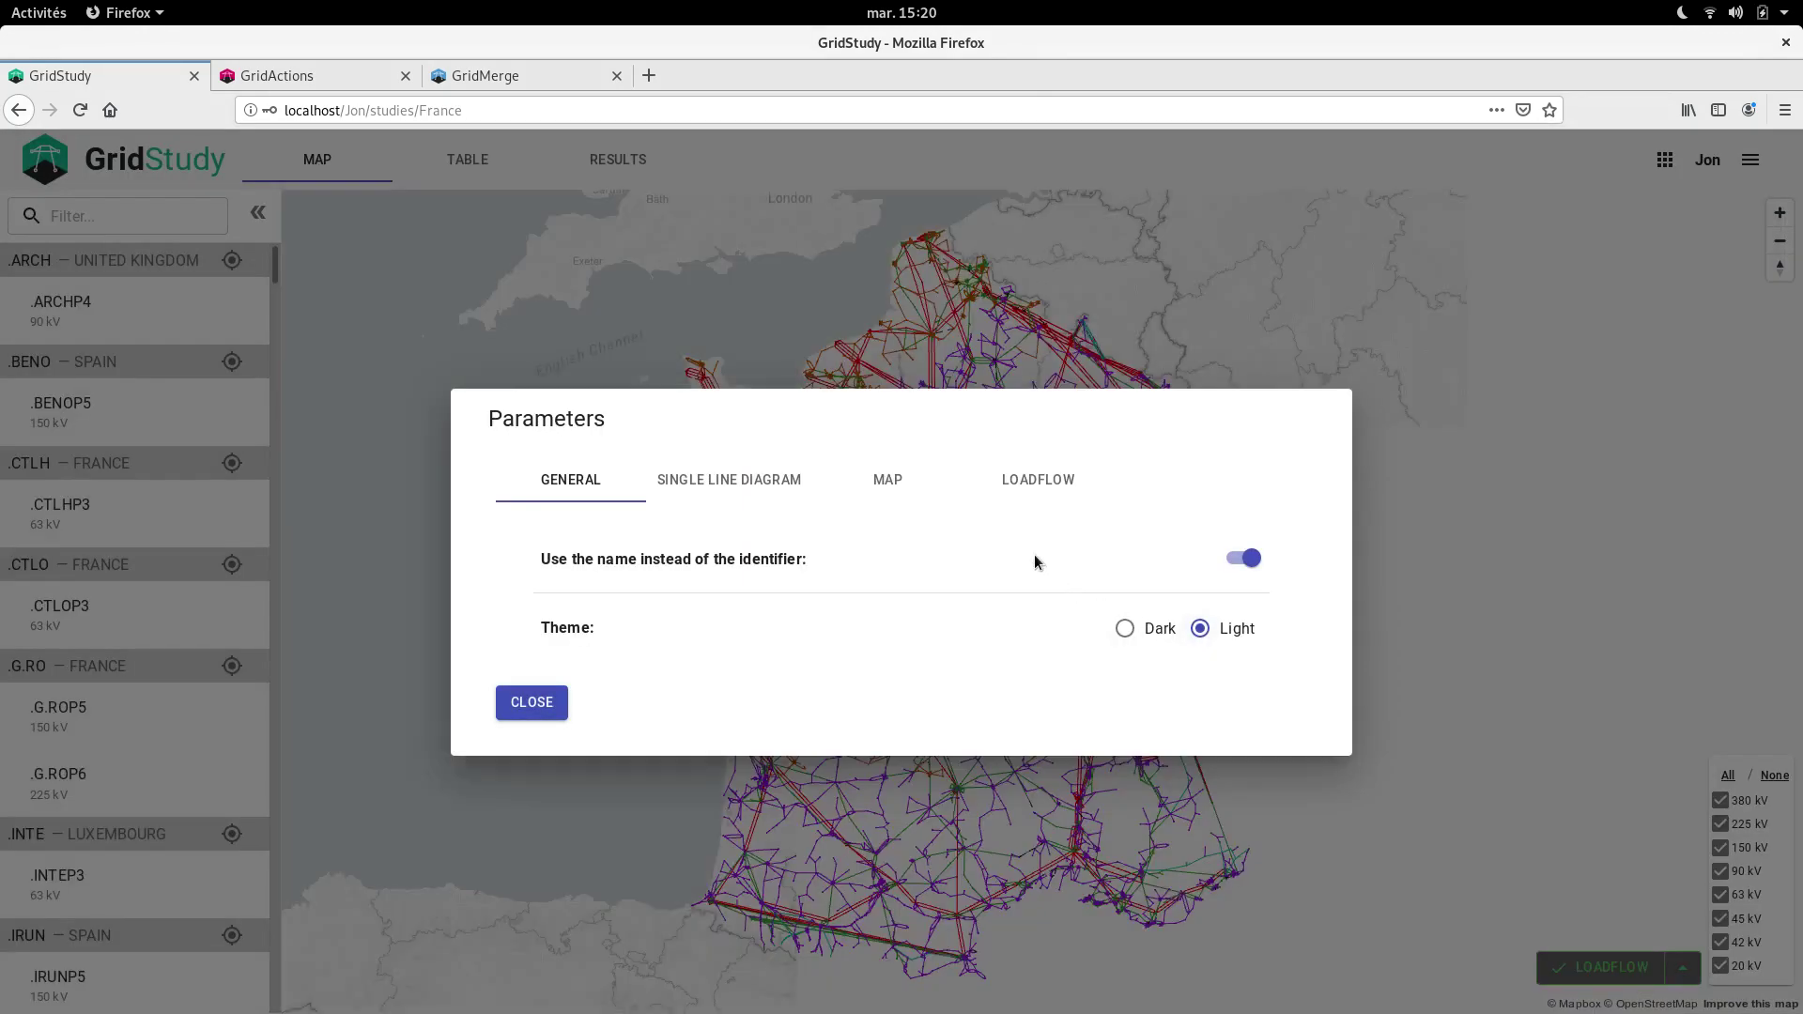
# Toggle the spreading of overlapping lines in the map parameters and close the parameters
pyautogui.click(904, 481)
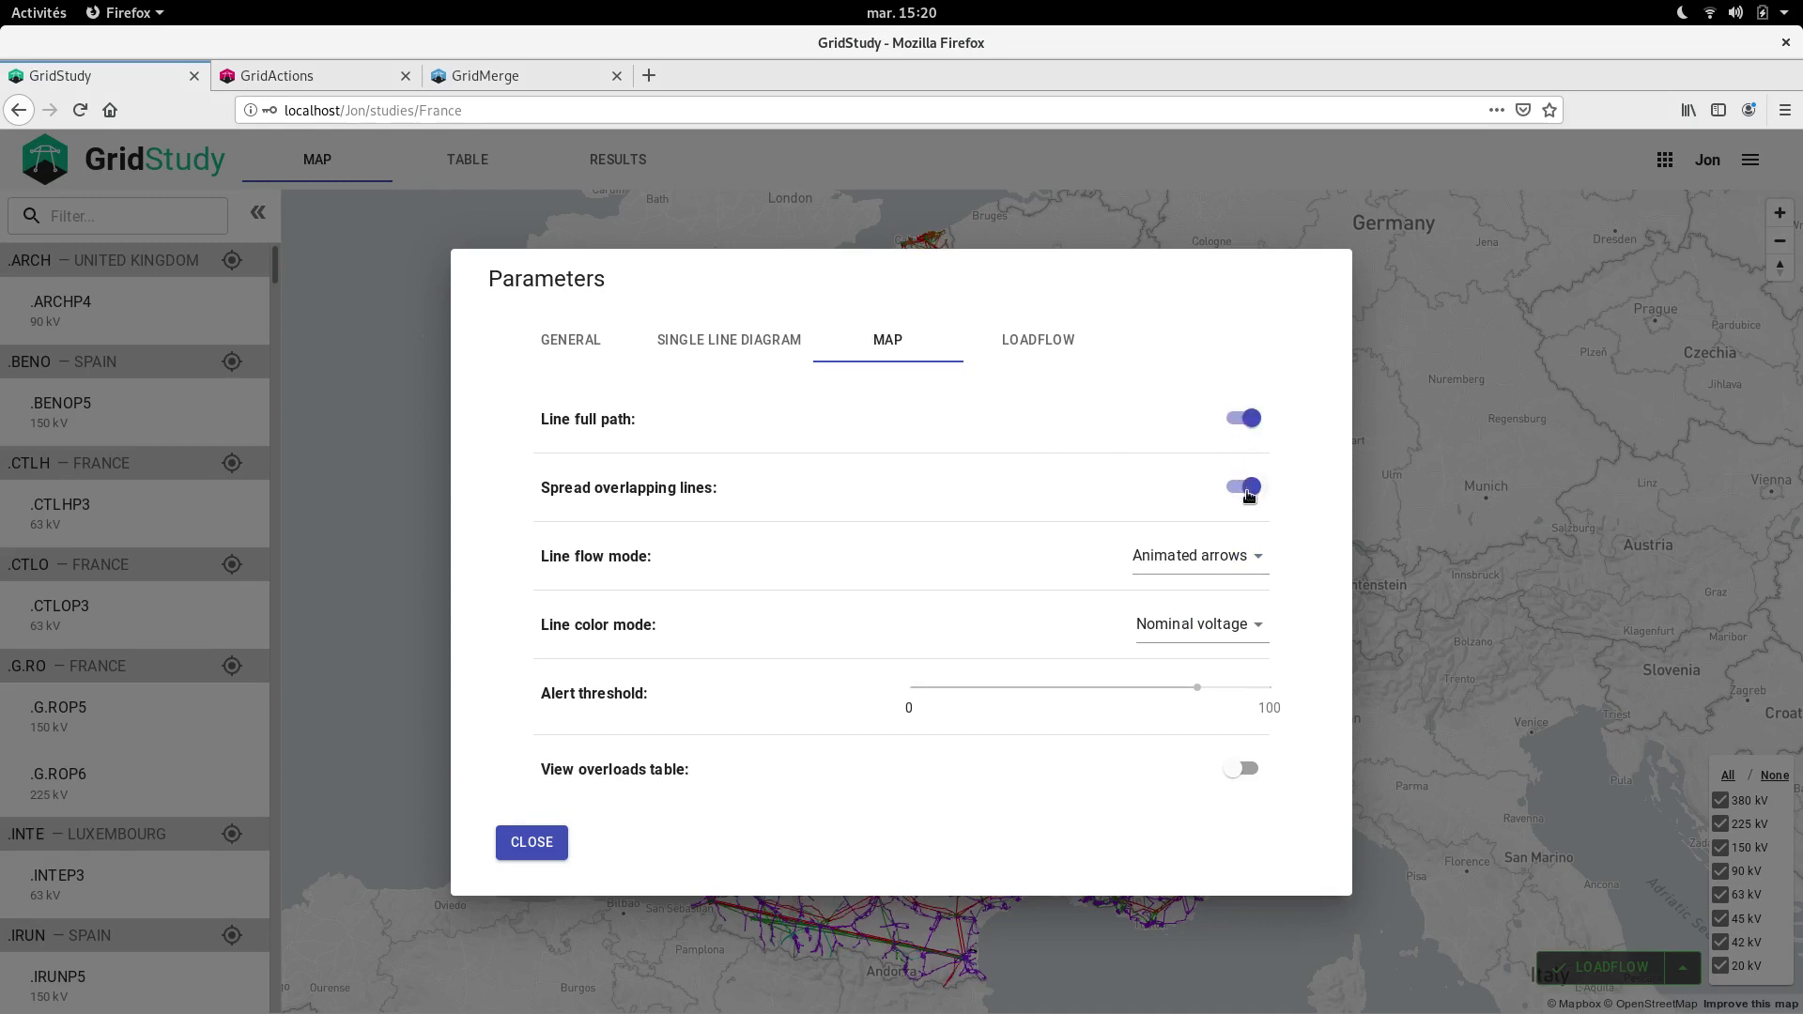
pyautogui.click(1249, 488)
pyautogui.click(1446, 532)
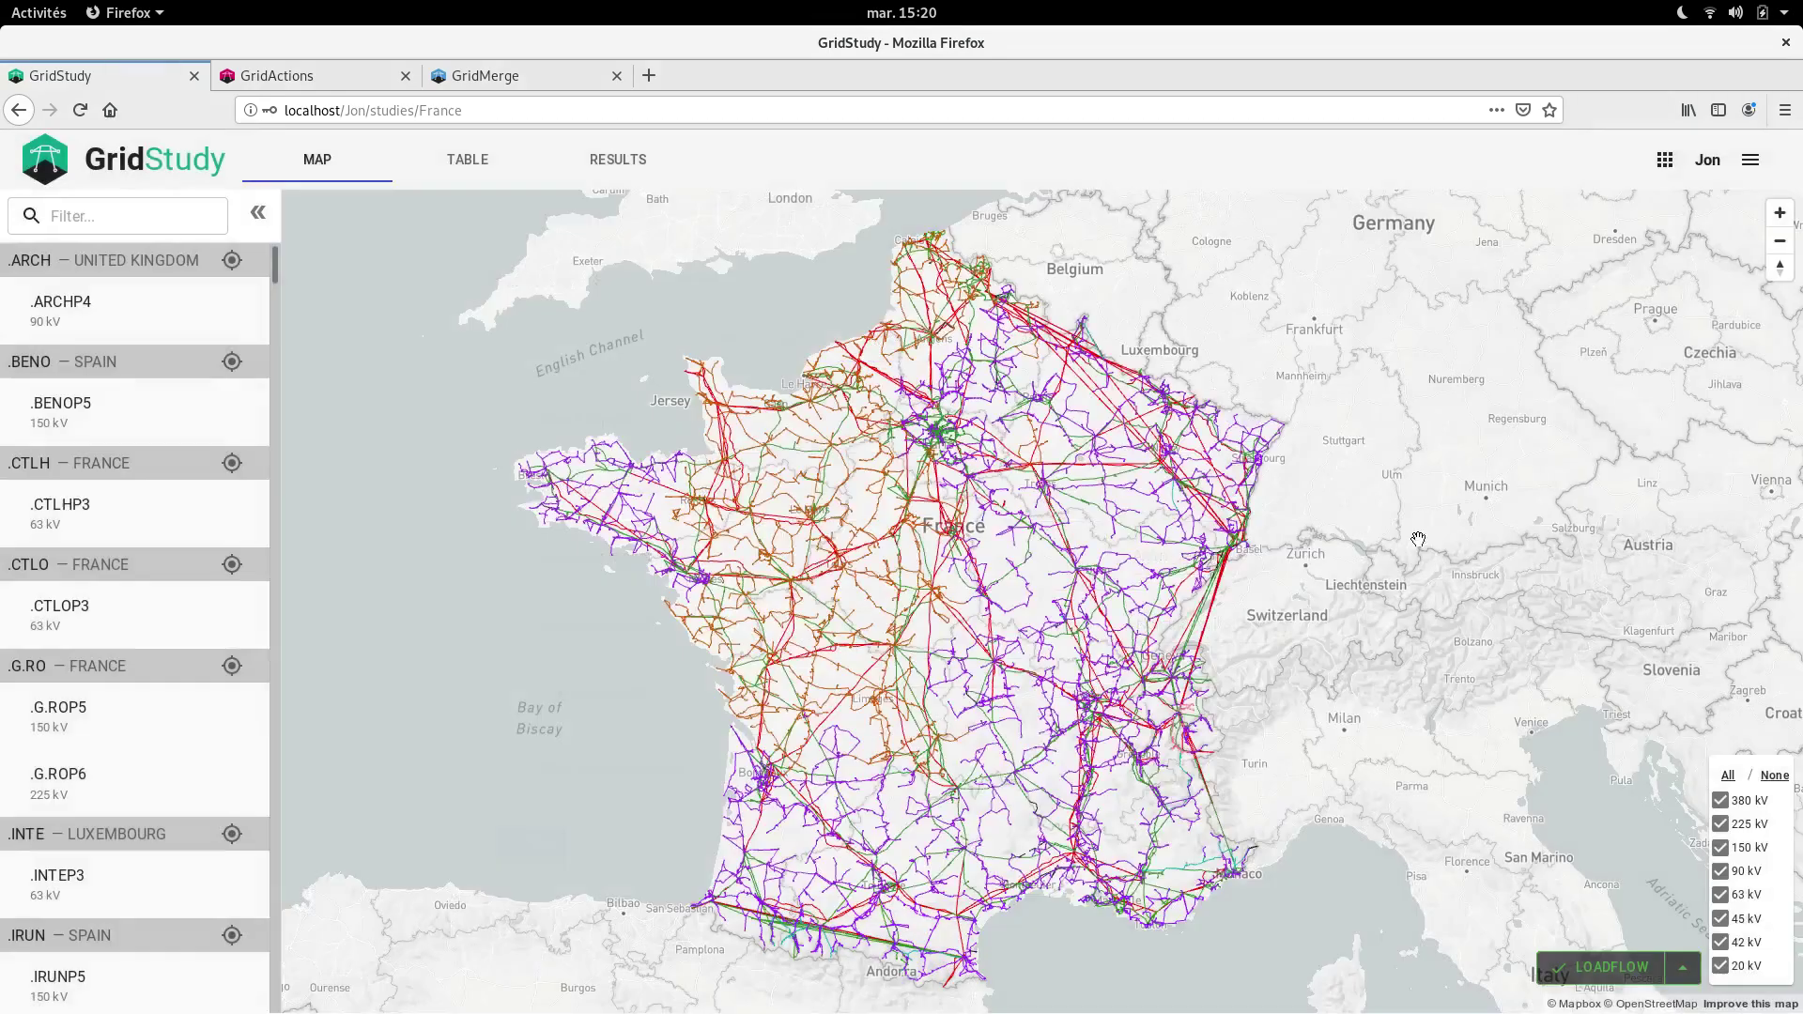
# Examine the animated flow arrows on the network lines around Paris and northern France
pyautogui.scroll(2, 1037, 538)
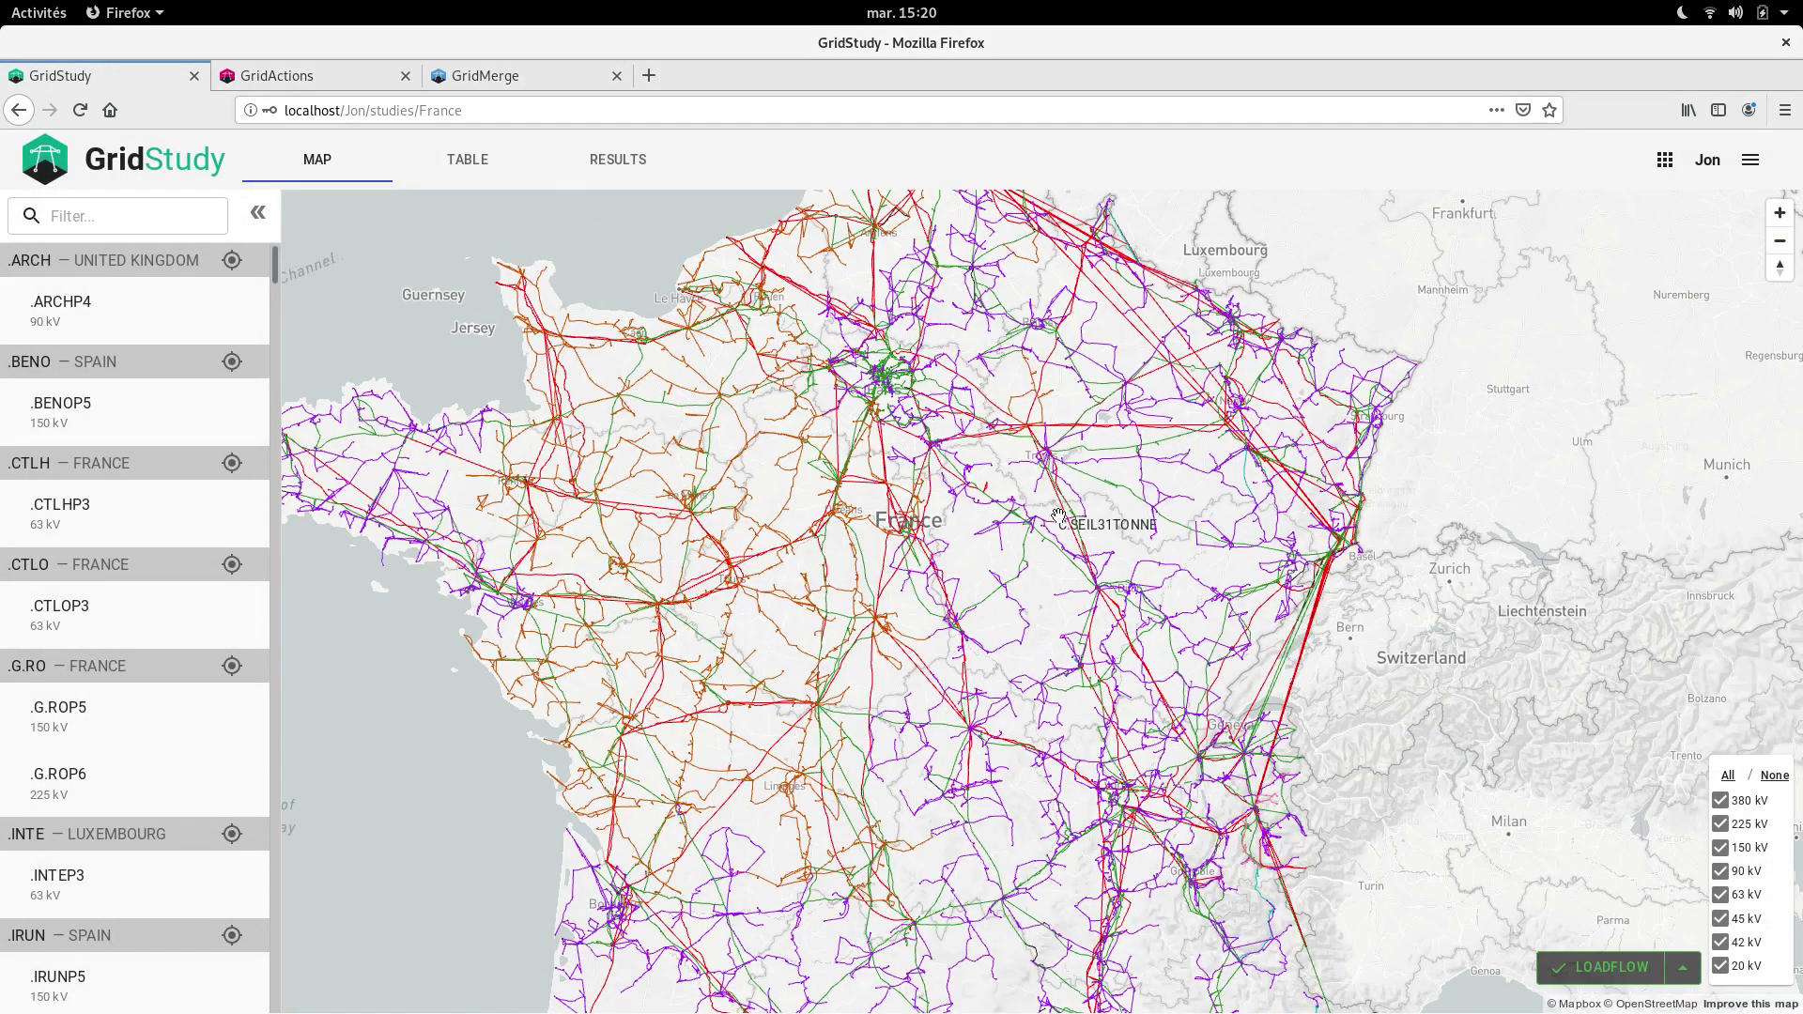
pyautogui.scroll(2, 1052, 533)
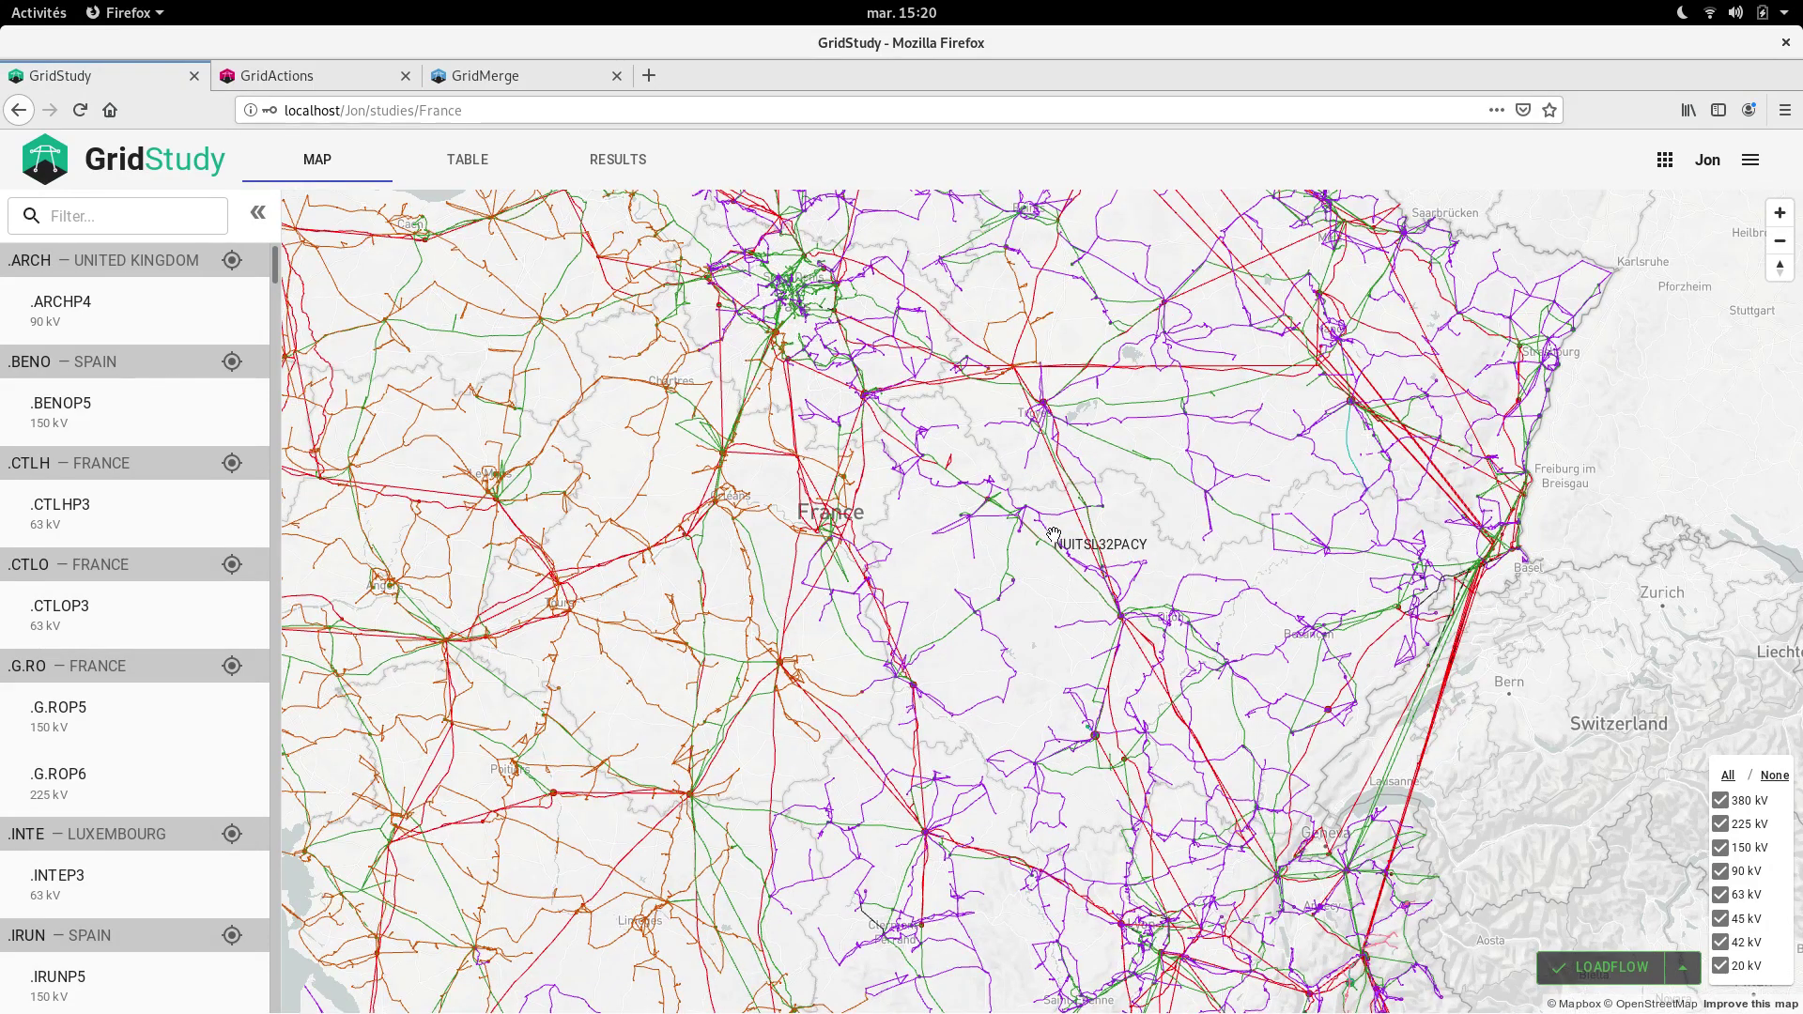
pyautogui.moveTo(1023, 471); pyautogui.dragTo(925, 378)
pyautogui.scroll(2, 925, 378)
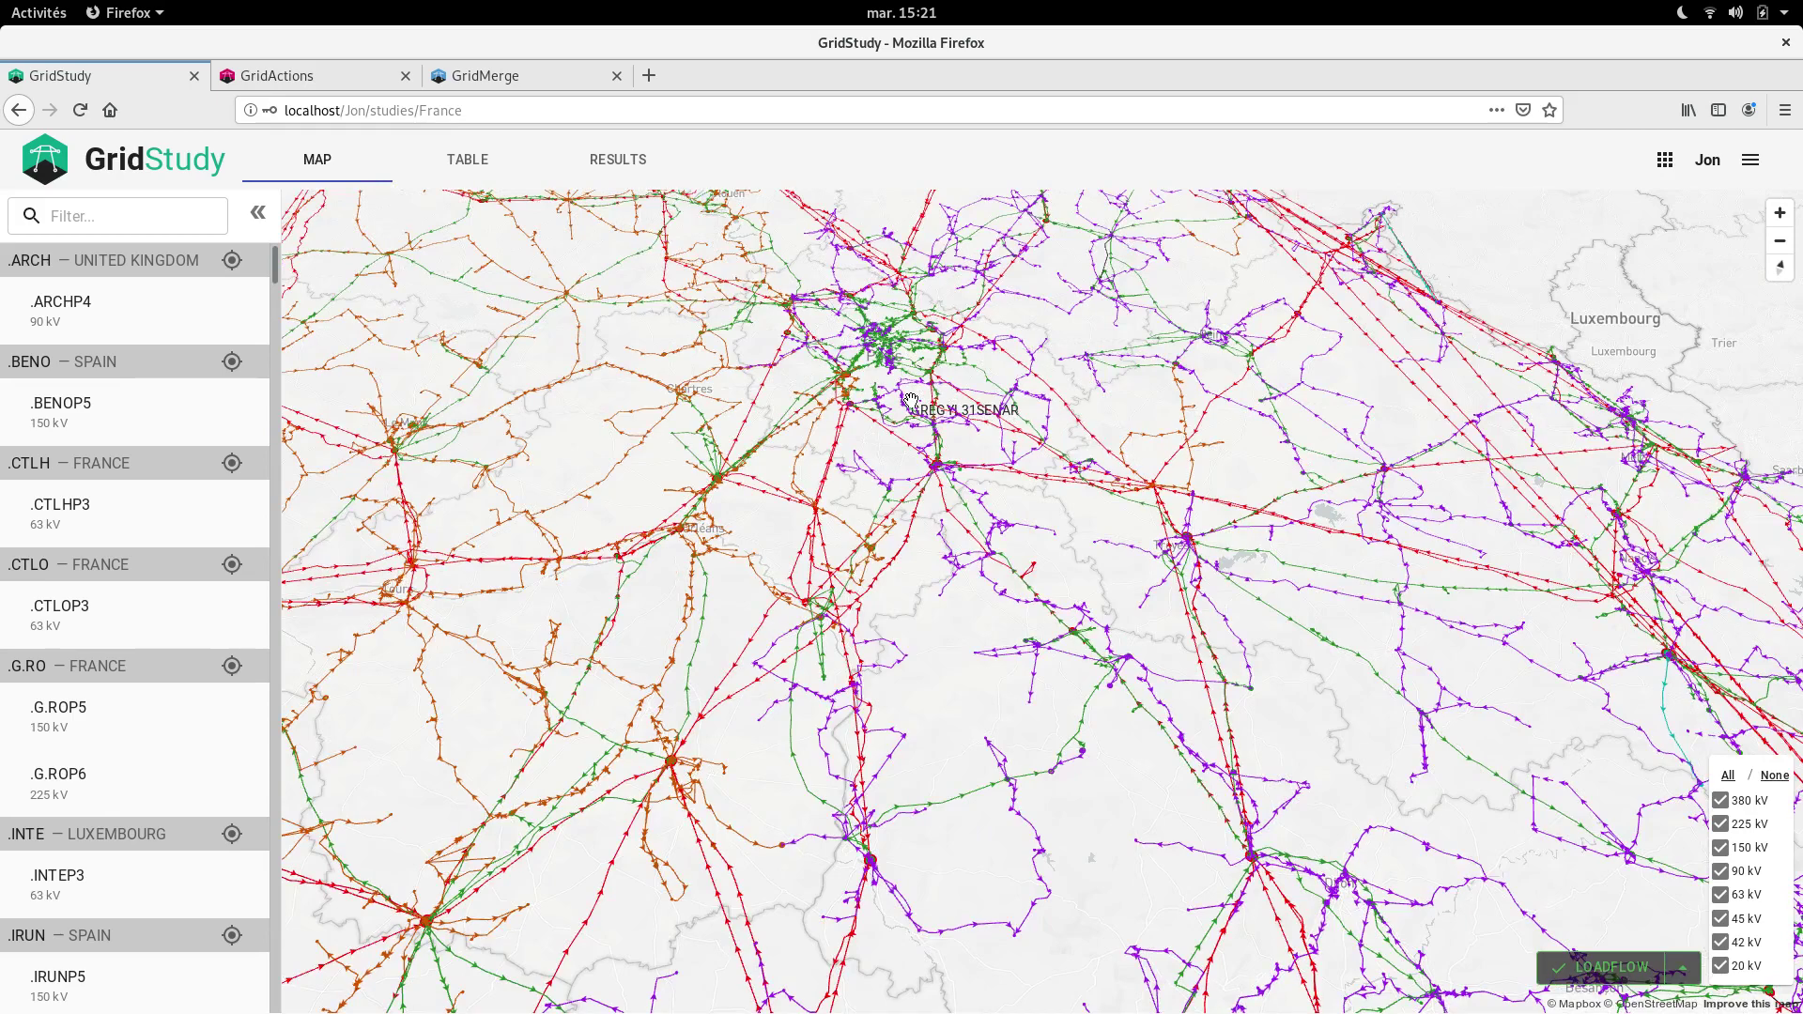
pyautogui.scroll(2, 911, 401)
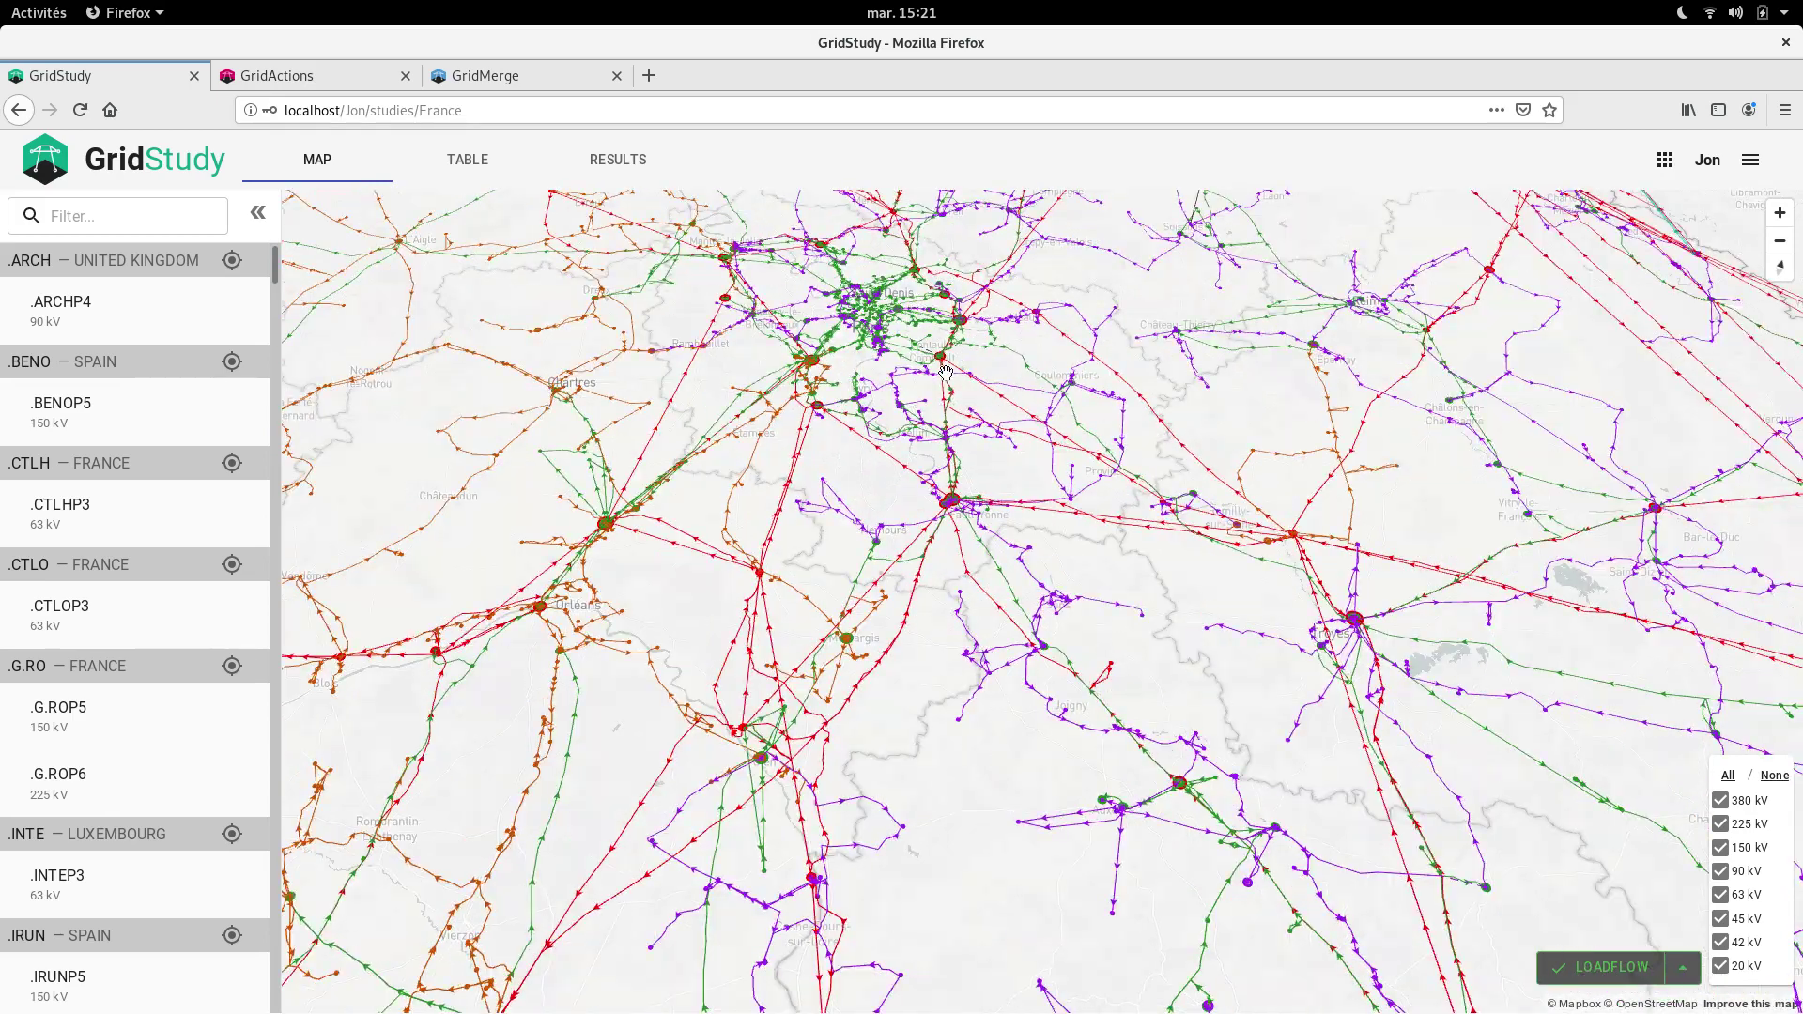
pyautogui.scroll(2, 958, 446)
pyautogui.scroll(2, 958, 446)
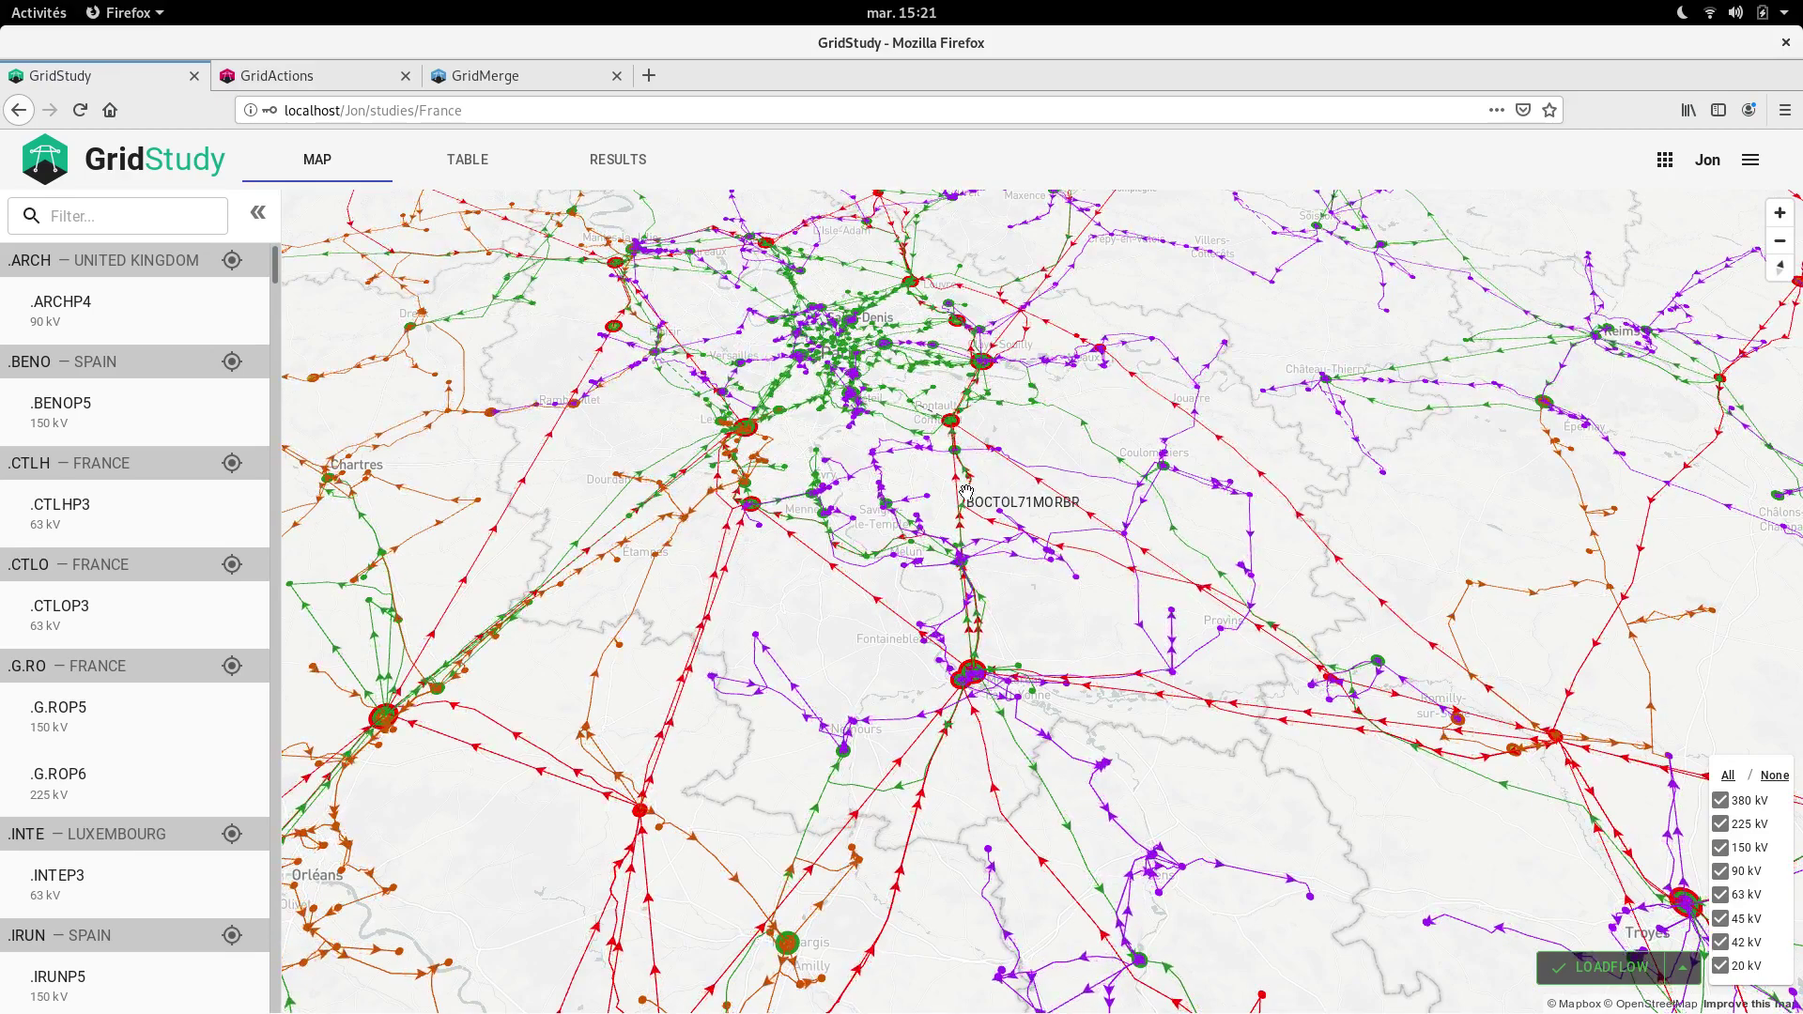
pyautogui.scroll(-2, 966, 493)
pyautogui.scroll(-2, 967, 492)
pyautogui.scroll(-2, 967, 492)
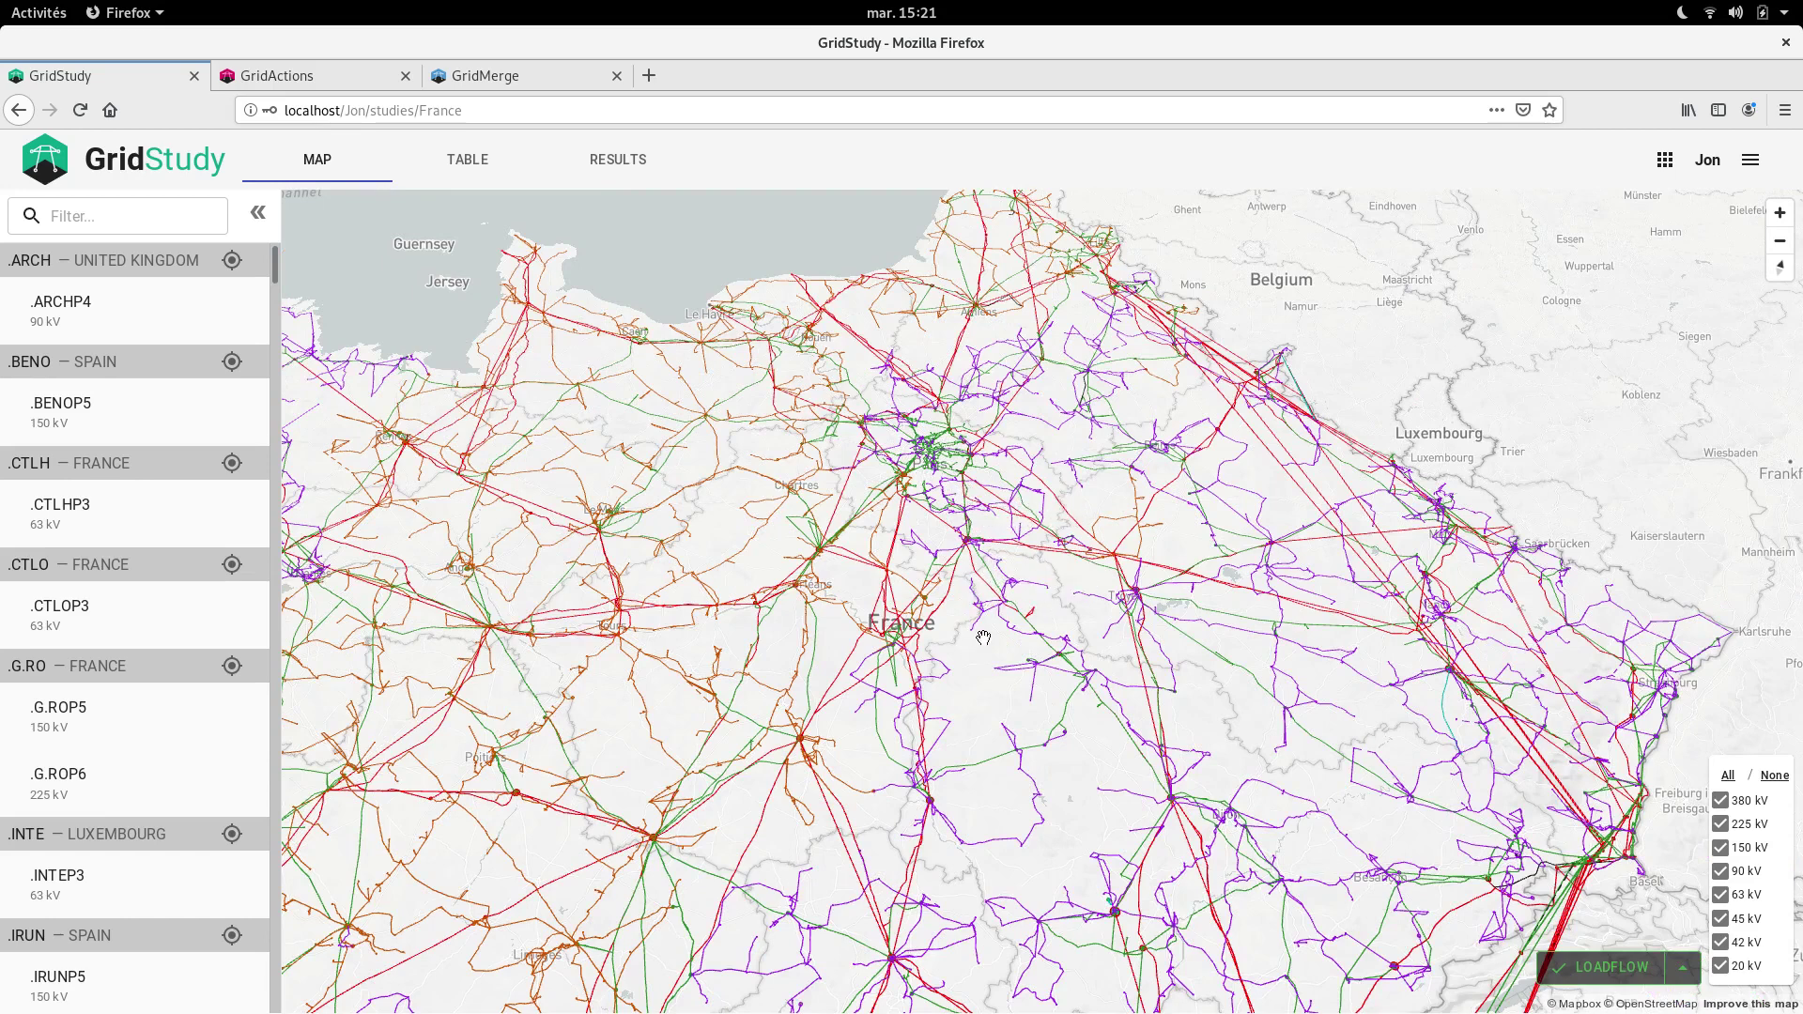
# Reset the map orientation to north and display only the 380 kV lines of the French network
pyautogui.click(1778, 268)
pyautogui.scroll(-2, 1103, 578)
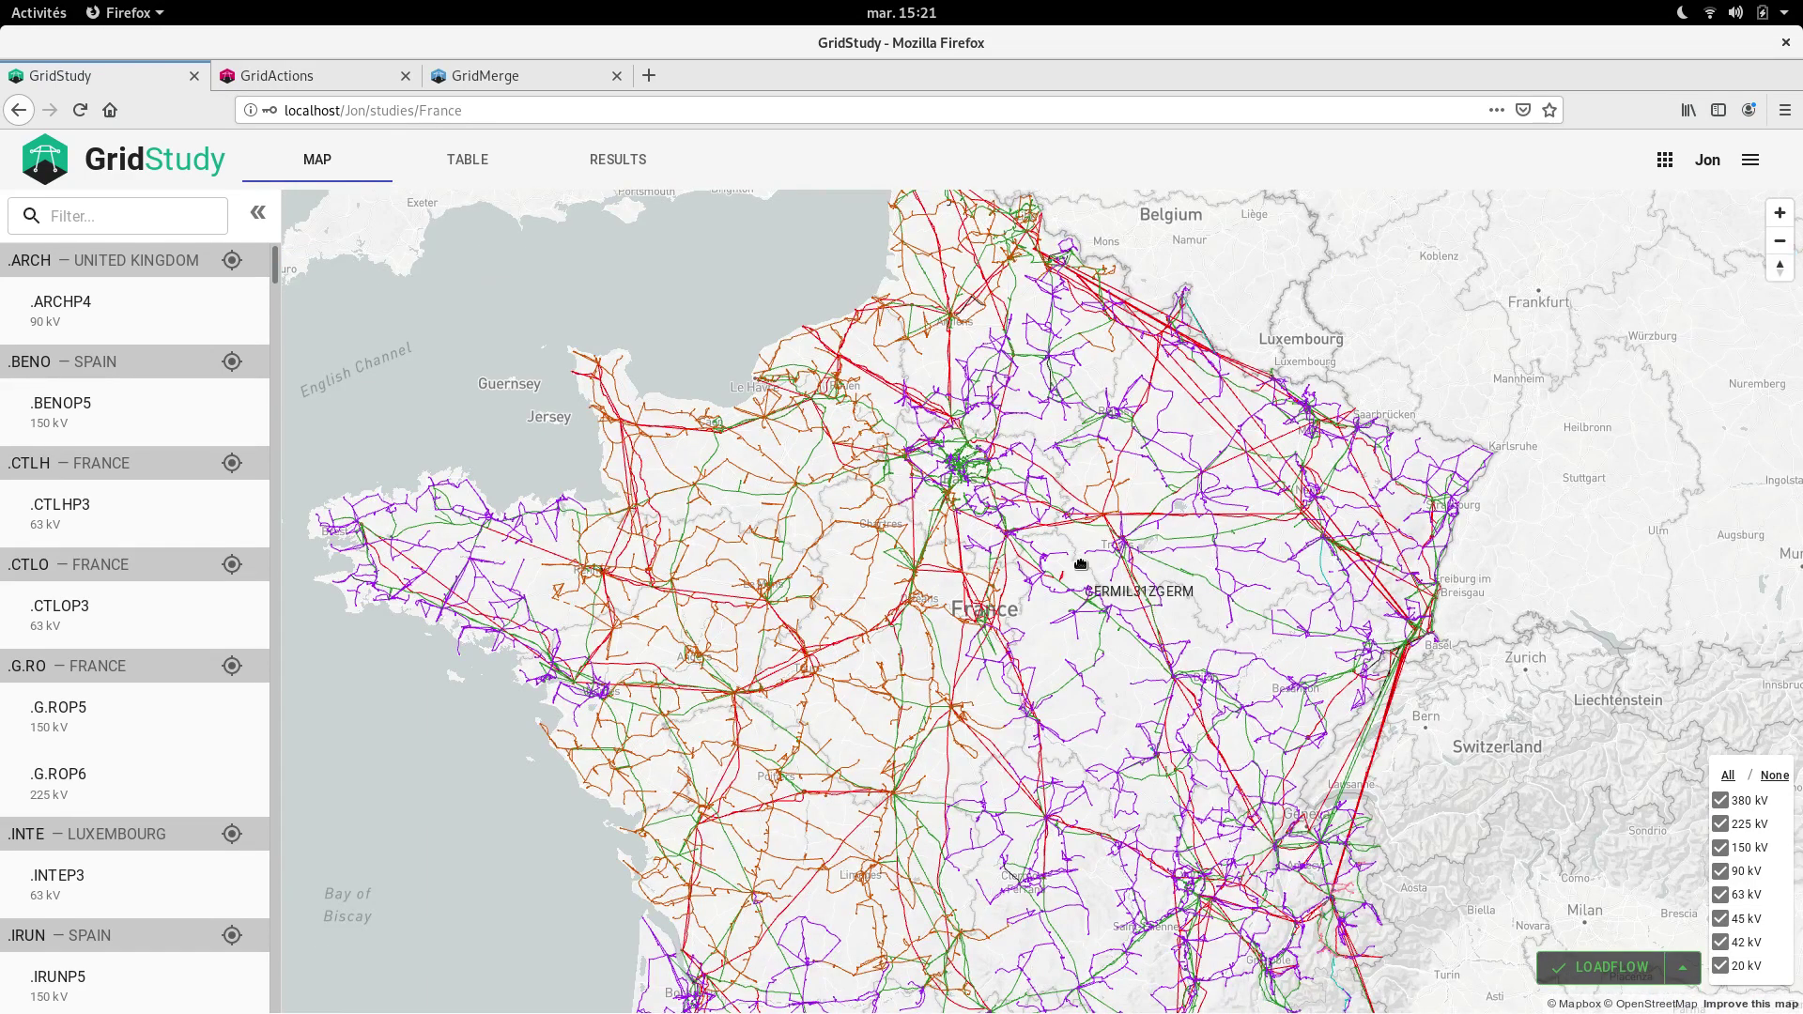
pyautogui.moveTo(1084, 582); pyautogui.dragTo(1071, 531)
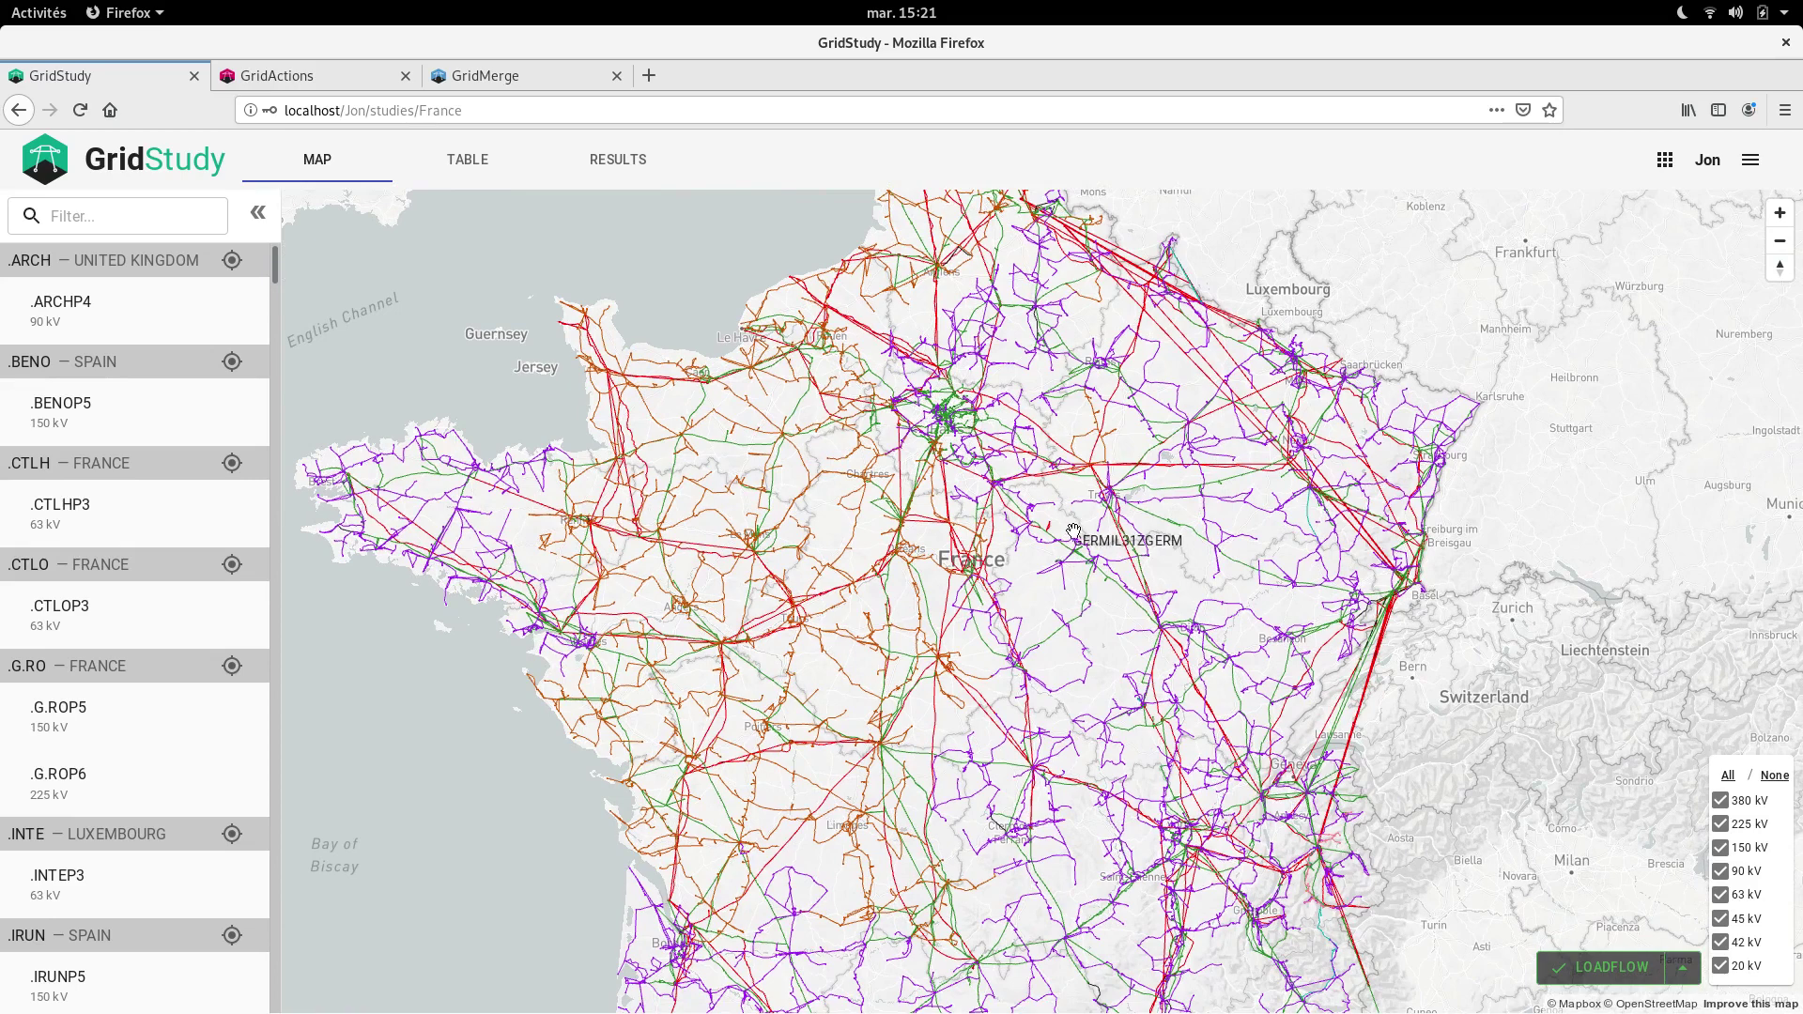
pyautogui.scroll(-1, 1073, 531)
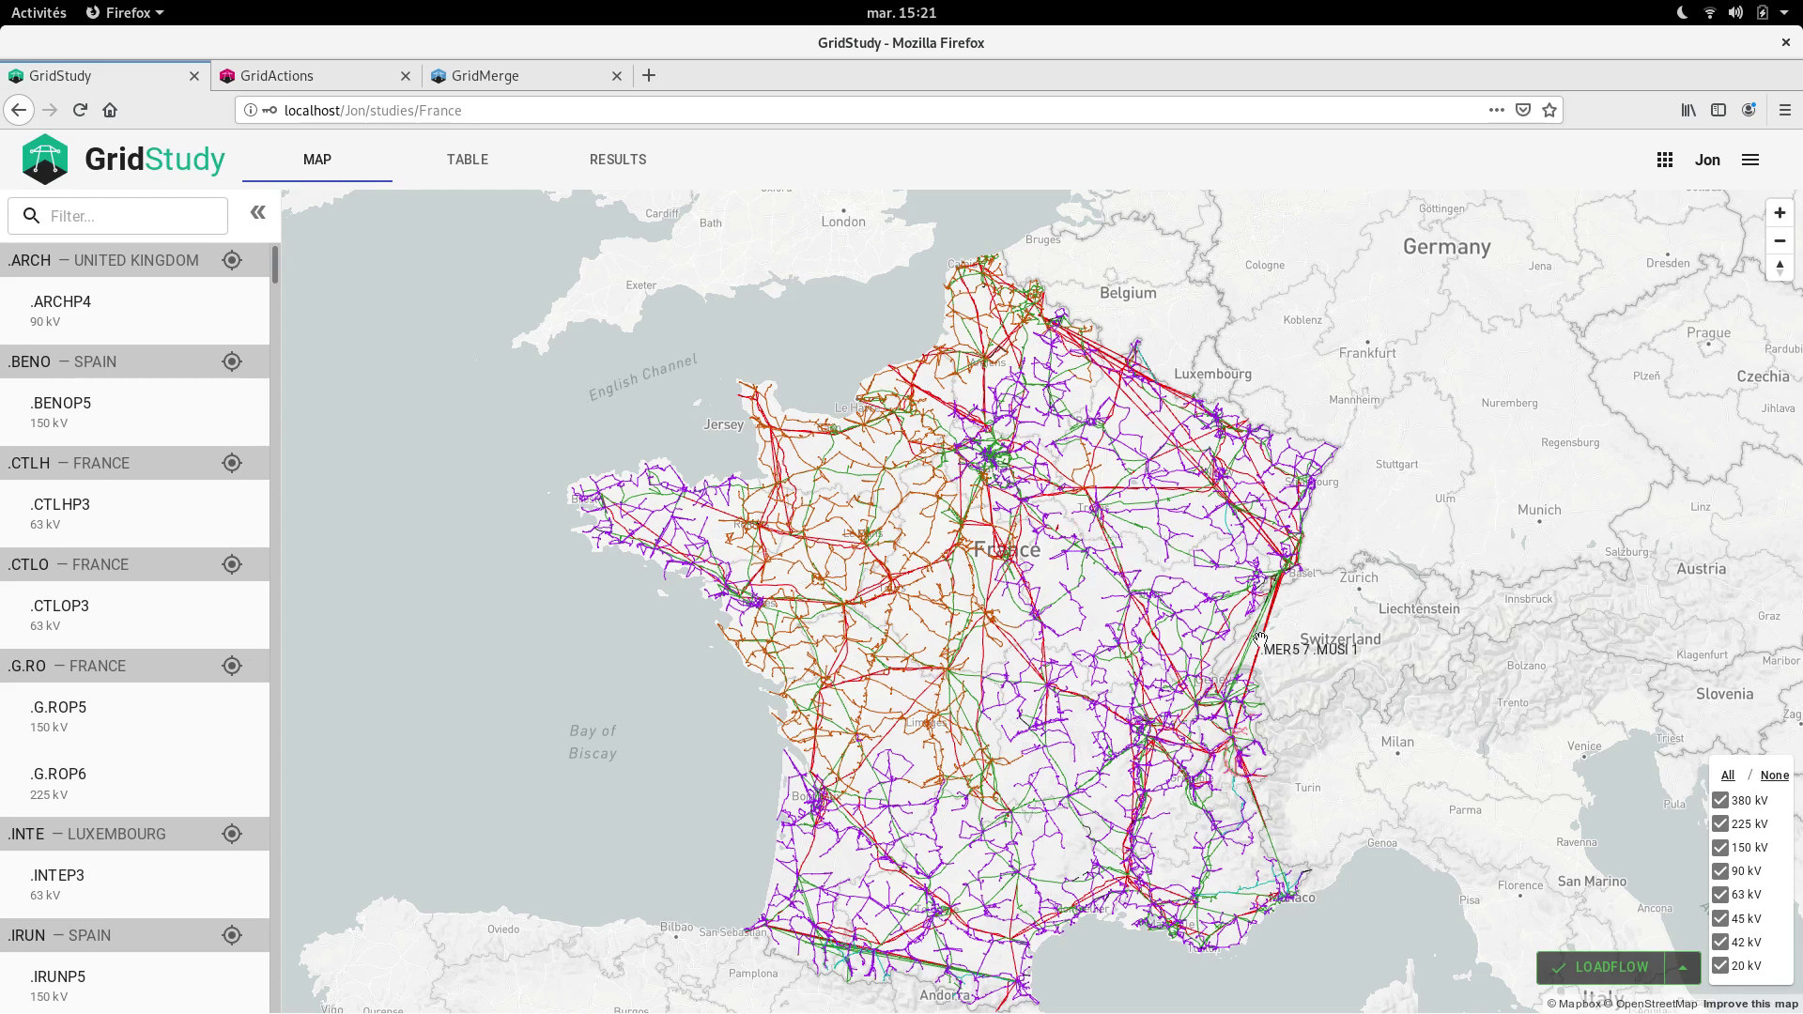
pyautogui.click(1771, 776)
pyautogui.click(1720, 800)
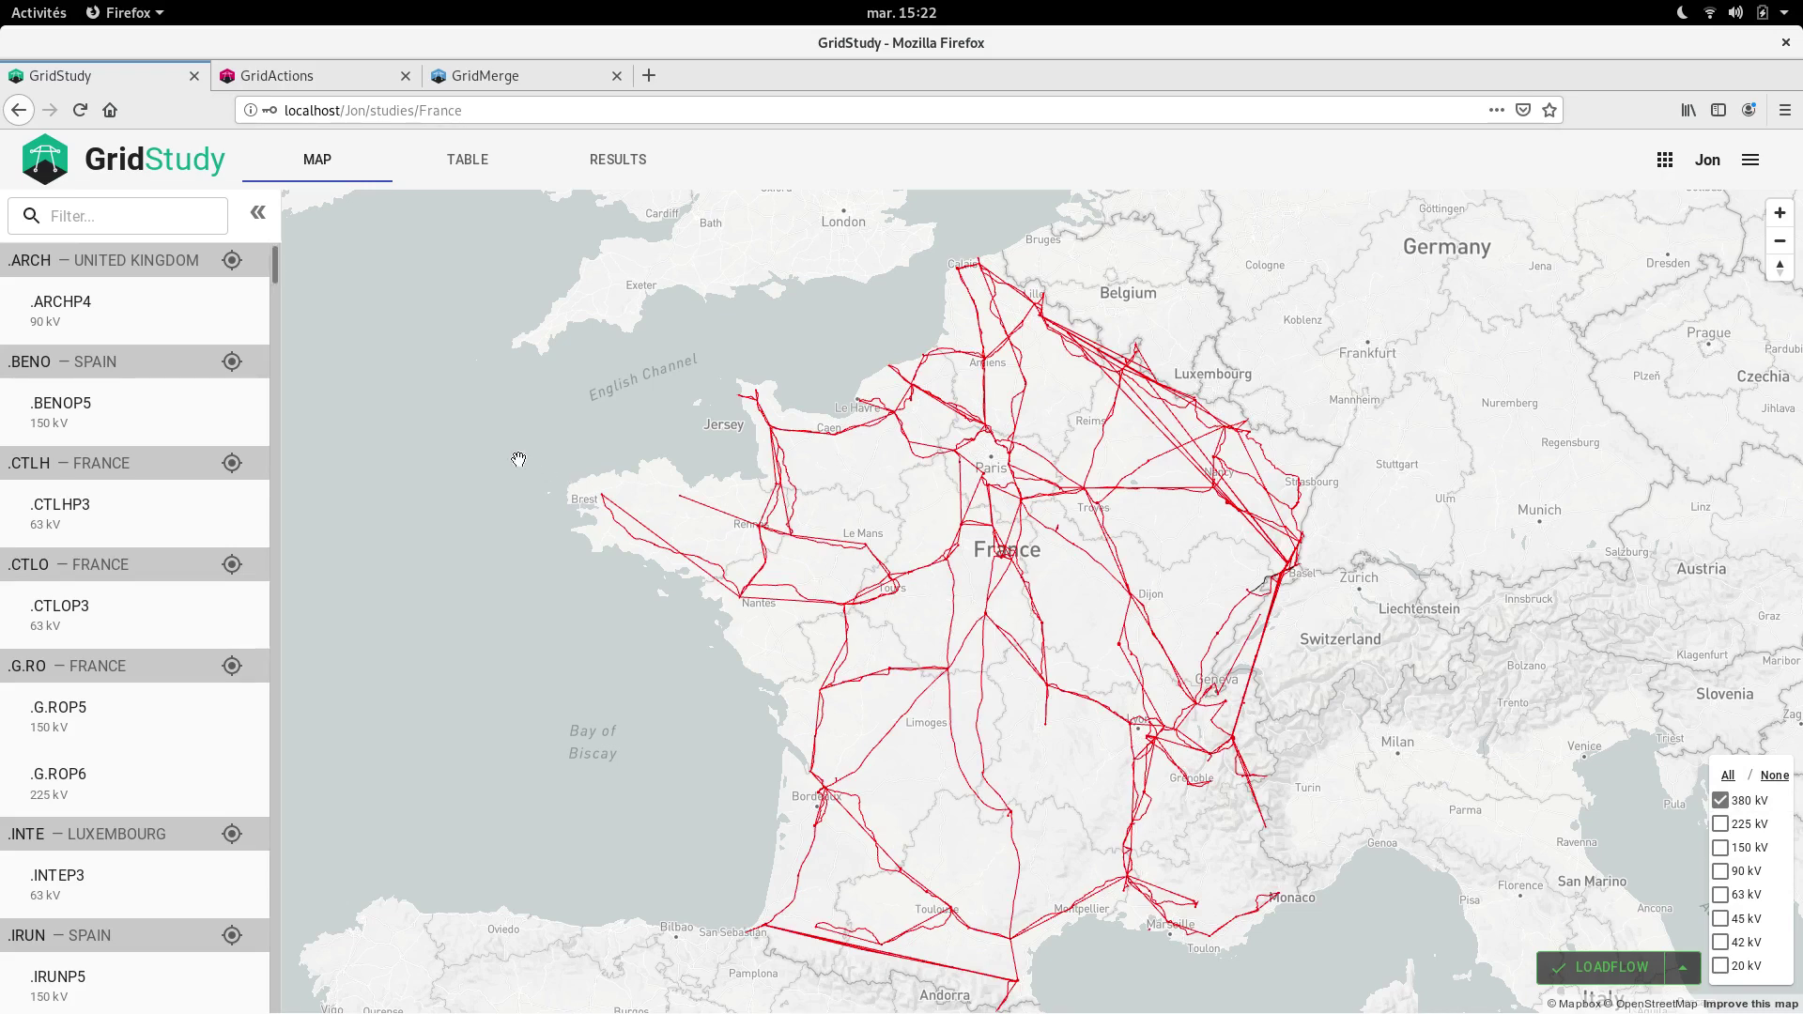
# Filter the substation list by MARMA and open the MARMA substation's single-line diagram
pyautogui.click(122, 222)
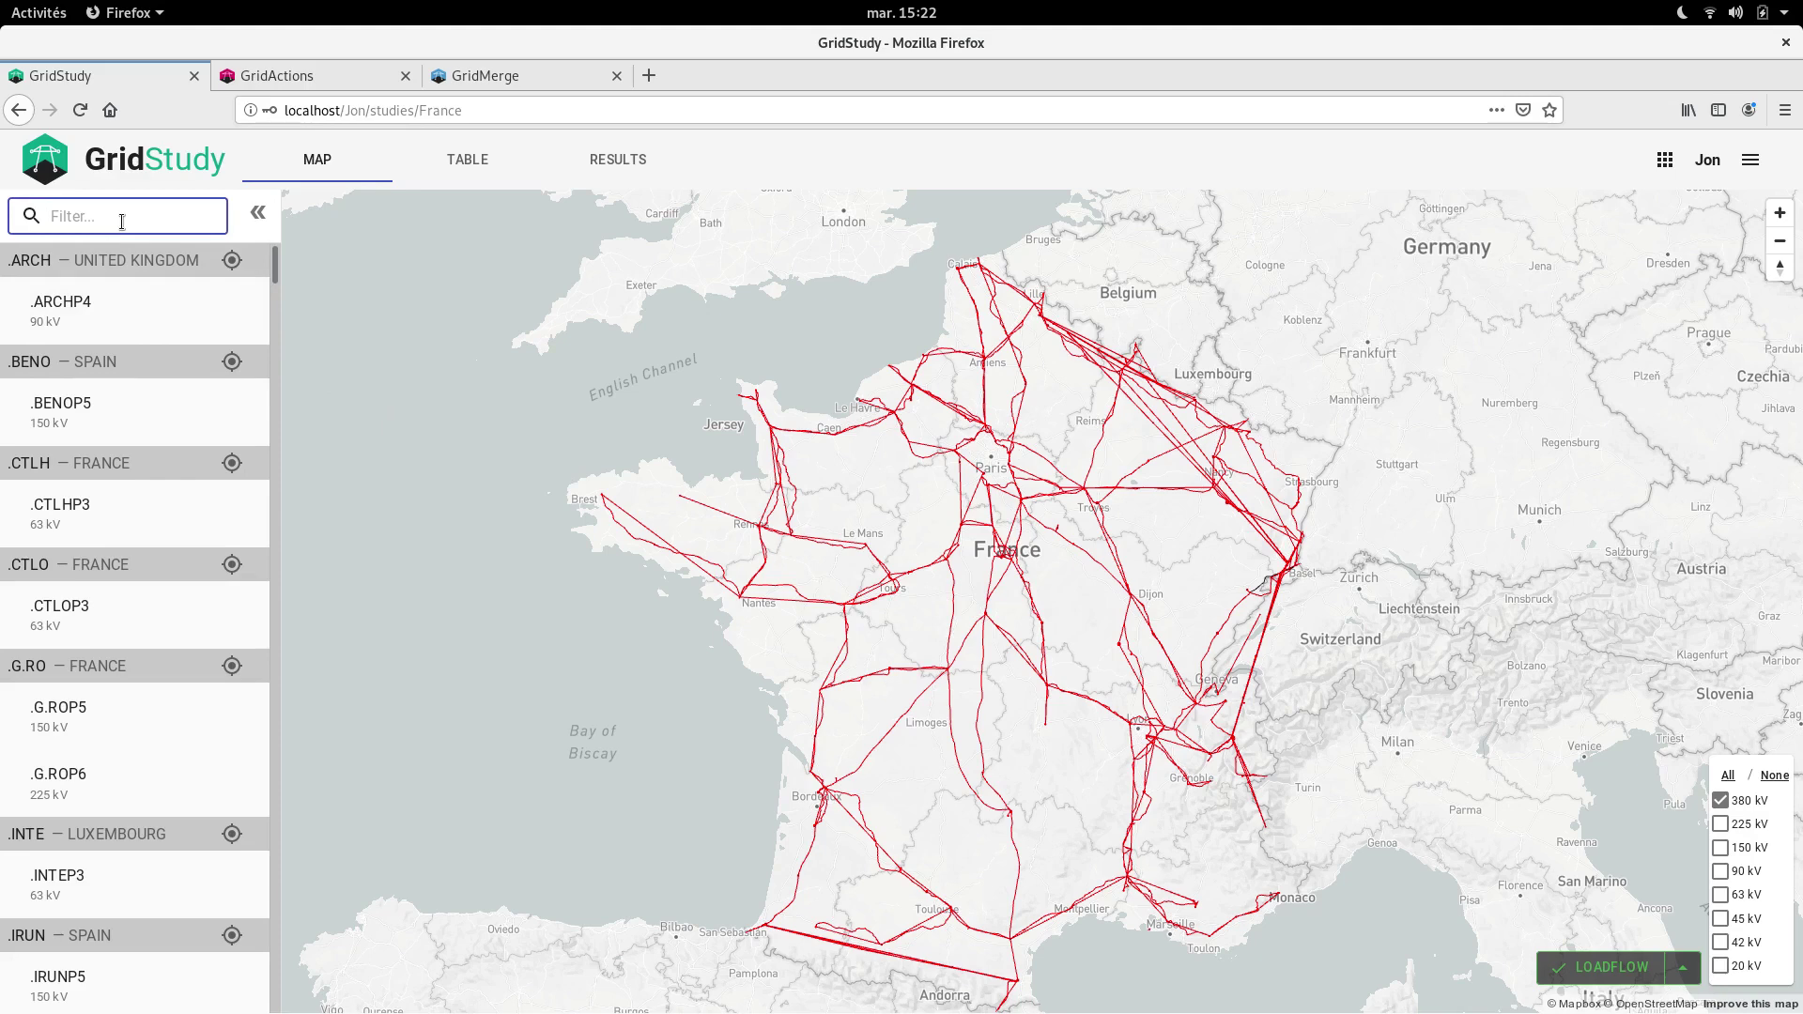
pyautogui.write('MARA')
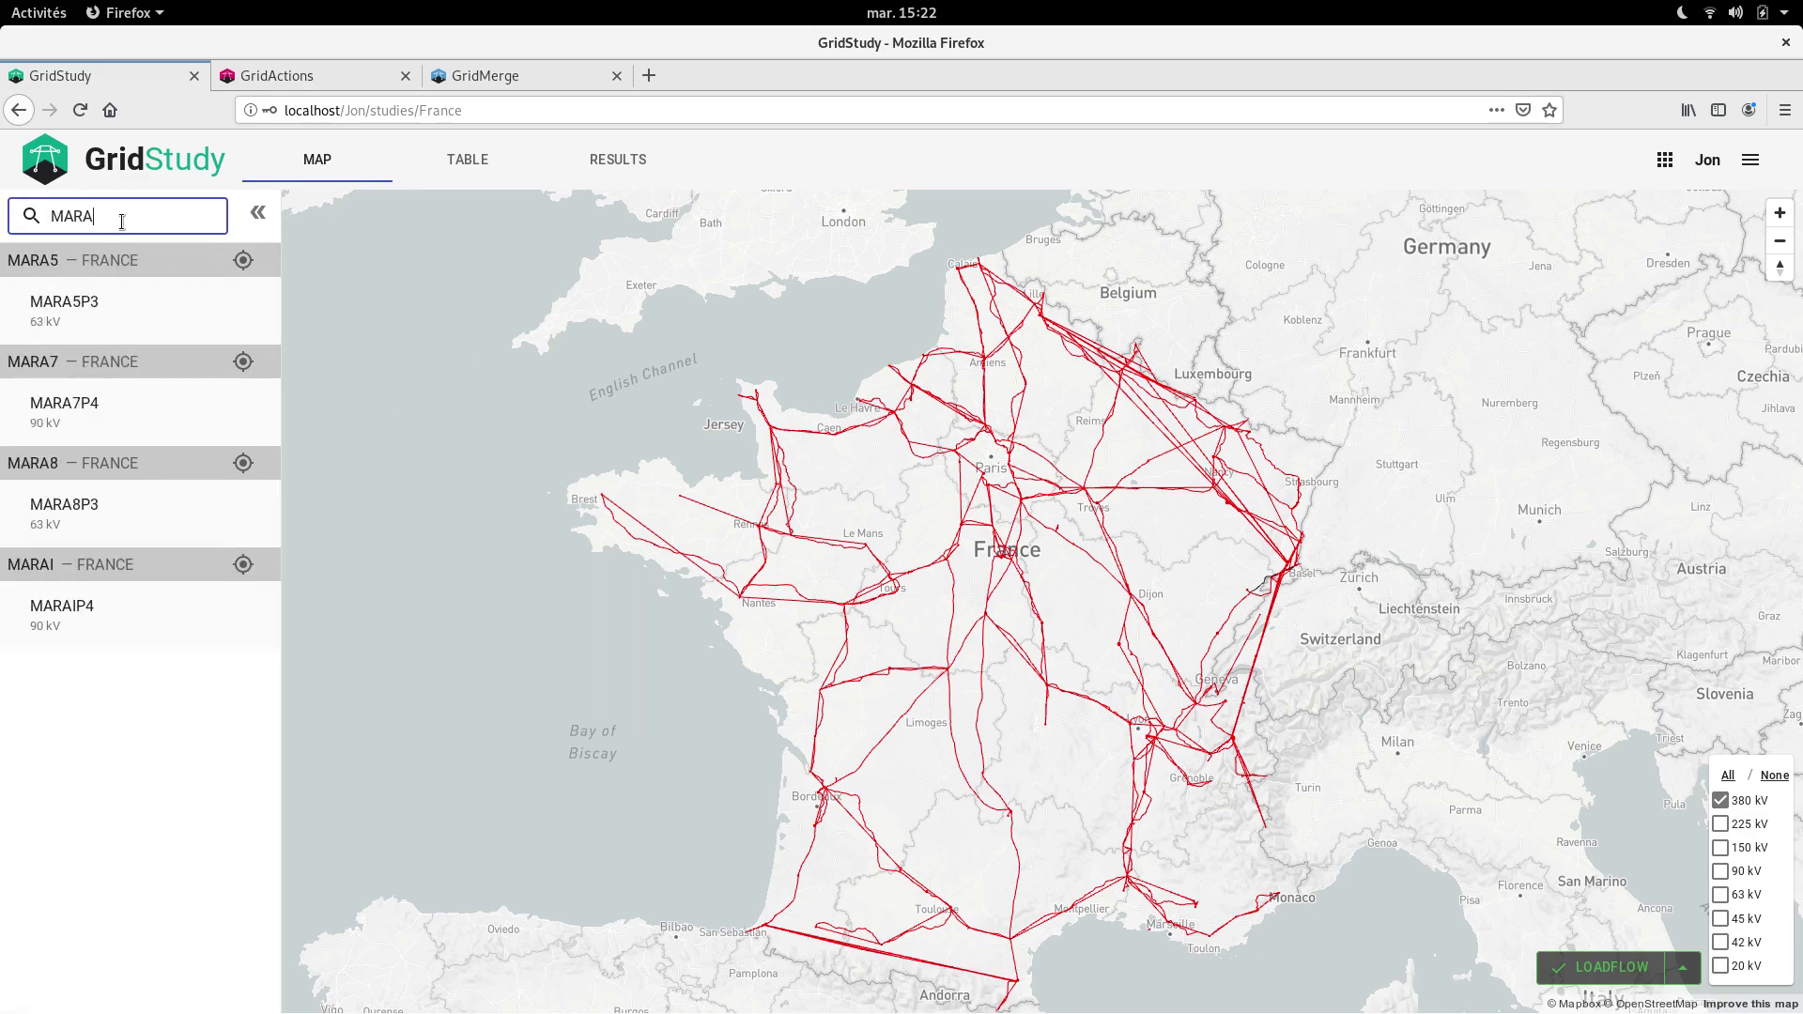
pyautogui.press('BackSpace')
pyautogui.write('MA')
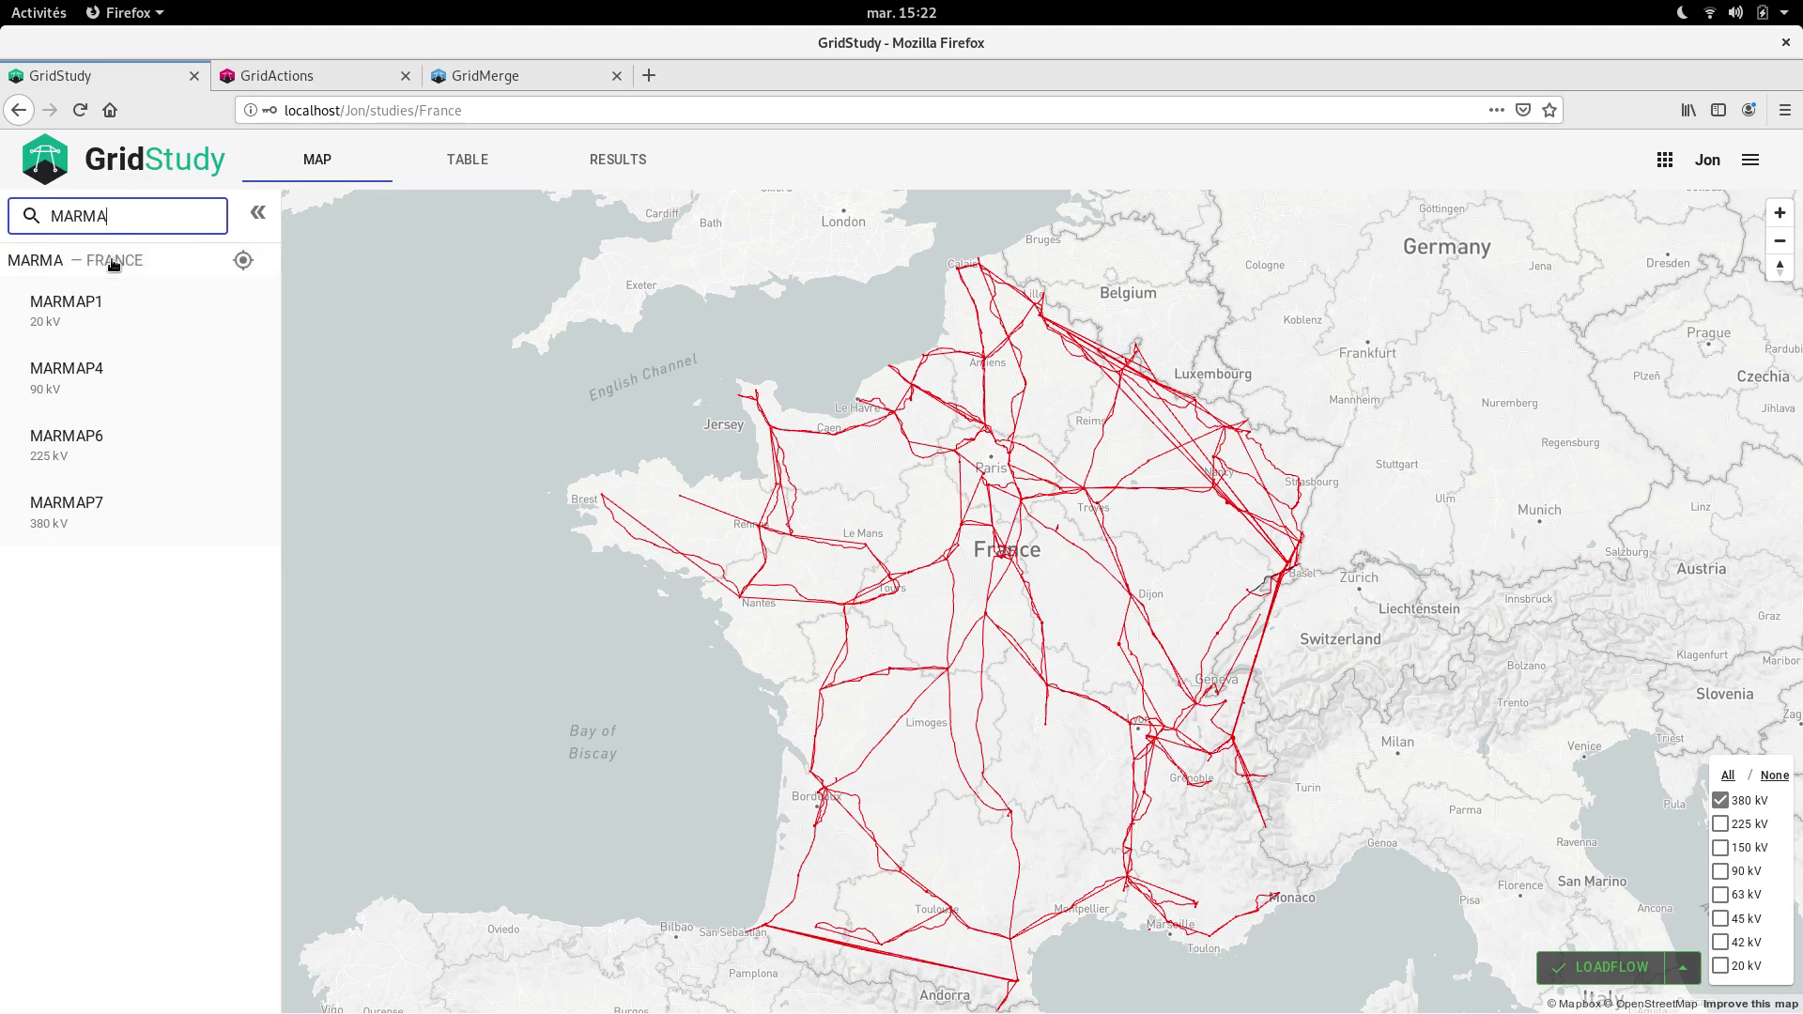
pyautogui.click(114, 261)
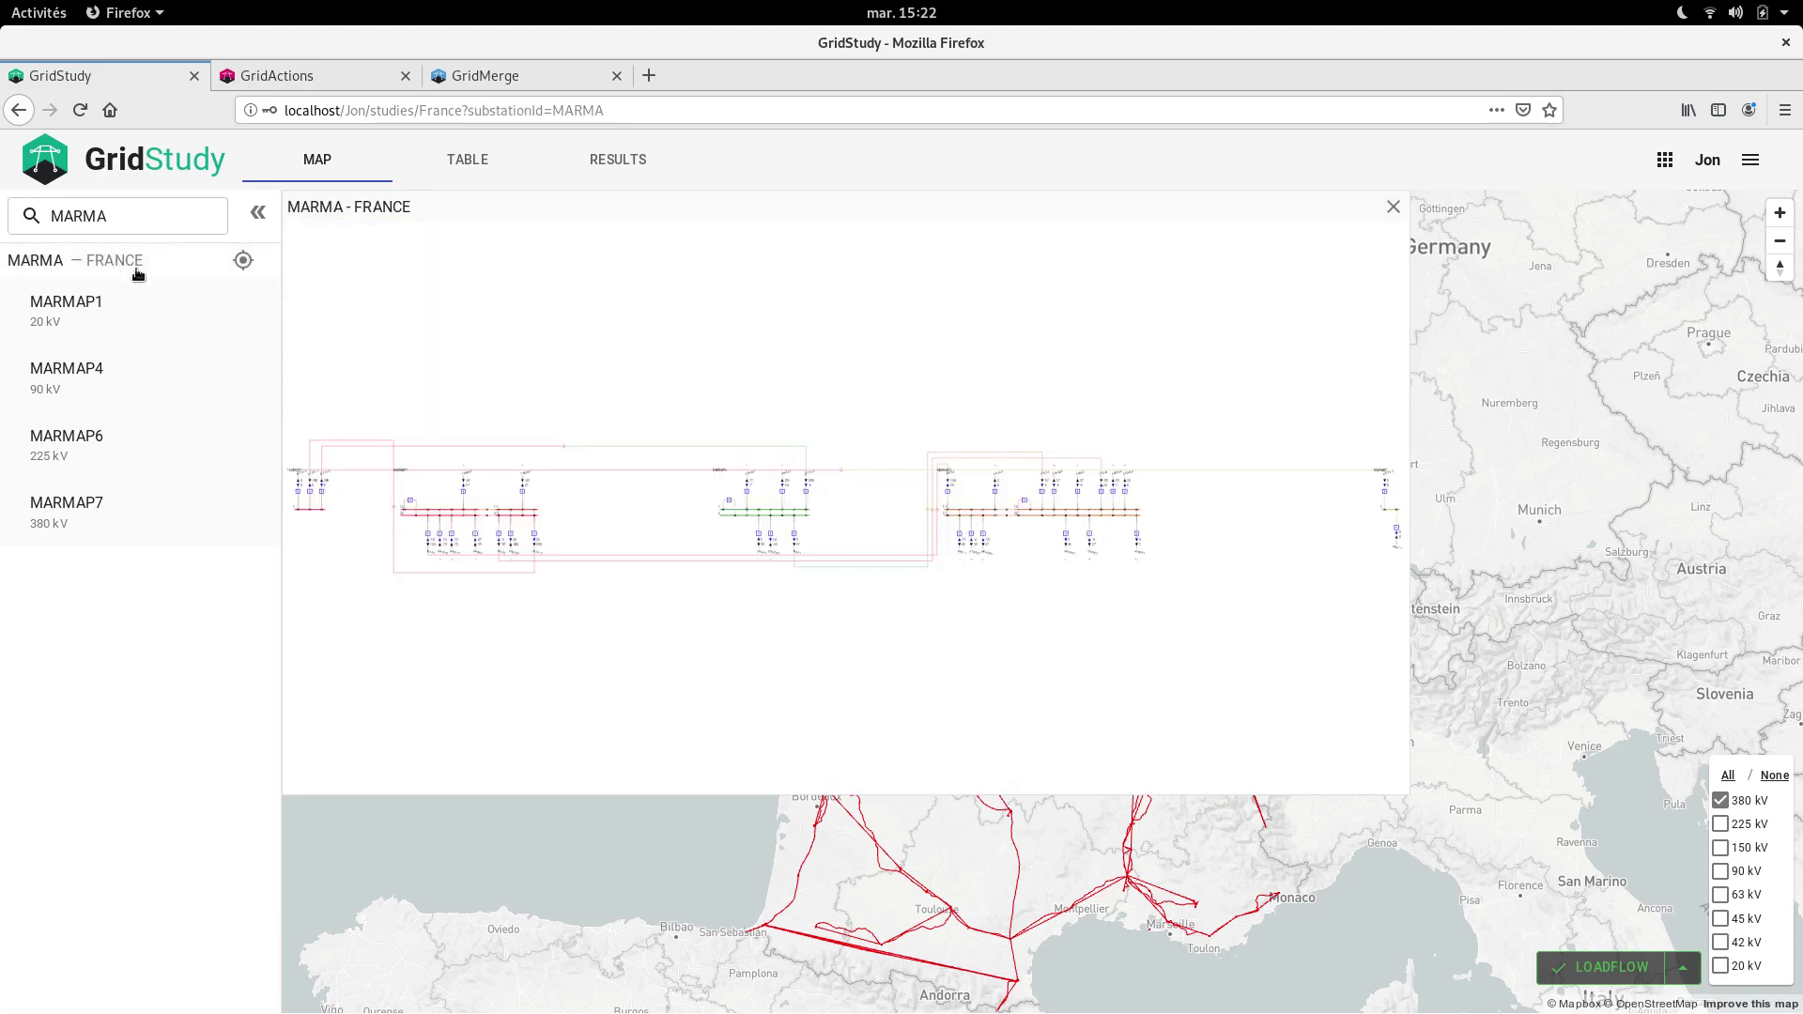
# Open the diagram of the MARMAP6 225 kV voltage level and display all voltage levels on the map again
pyautogui.scroll(5, 390, 512)
pyautogui.scroll(1, 451, 505)
pyautogui.moveTo(930, 533); pyautogui.dragTo(612, 504)
pyautogui.moveTo(996, 492); pyautogui.dragTo(595, 499)
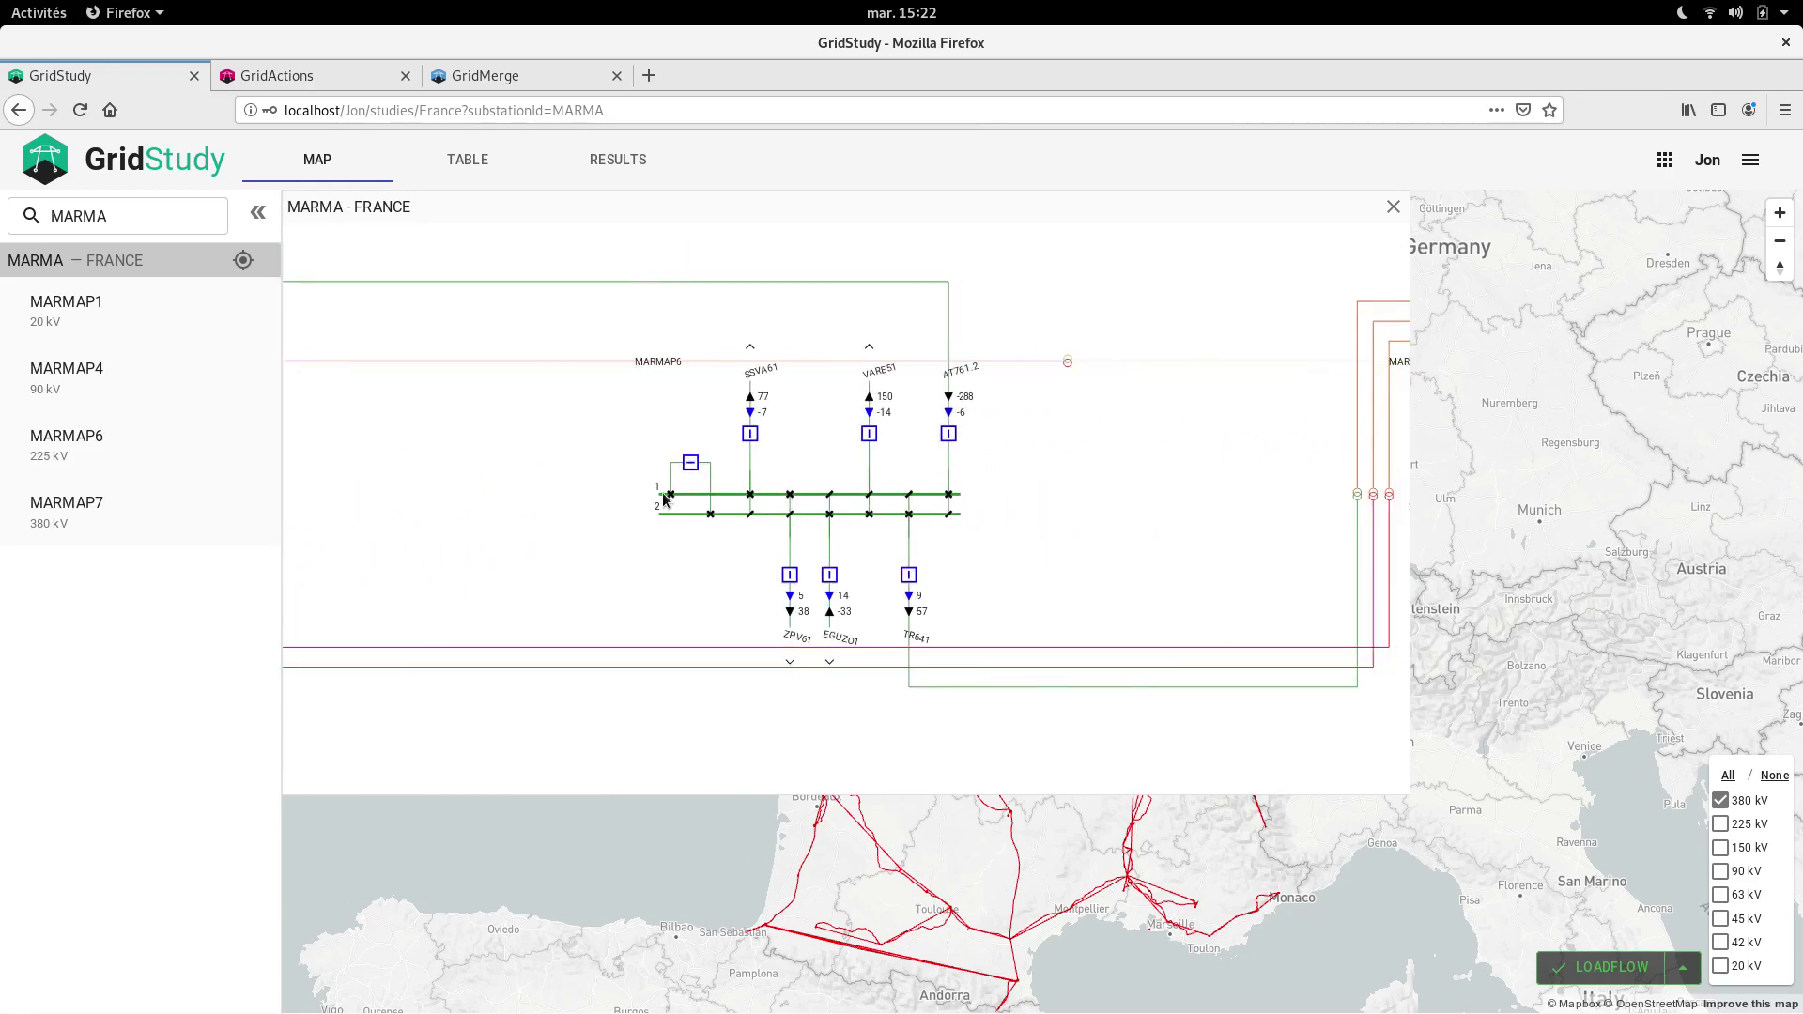
pyautogui.moveTo(1059, 511); pyautogui.dragTo(657, 511)
pyautogui.click(230, 454)
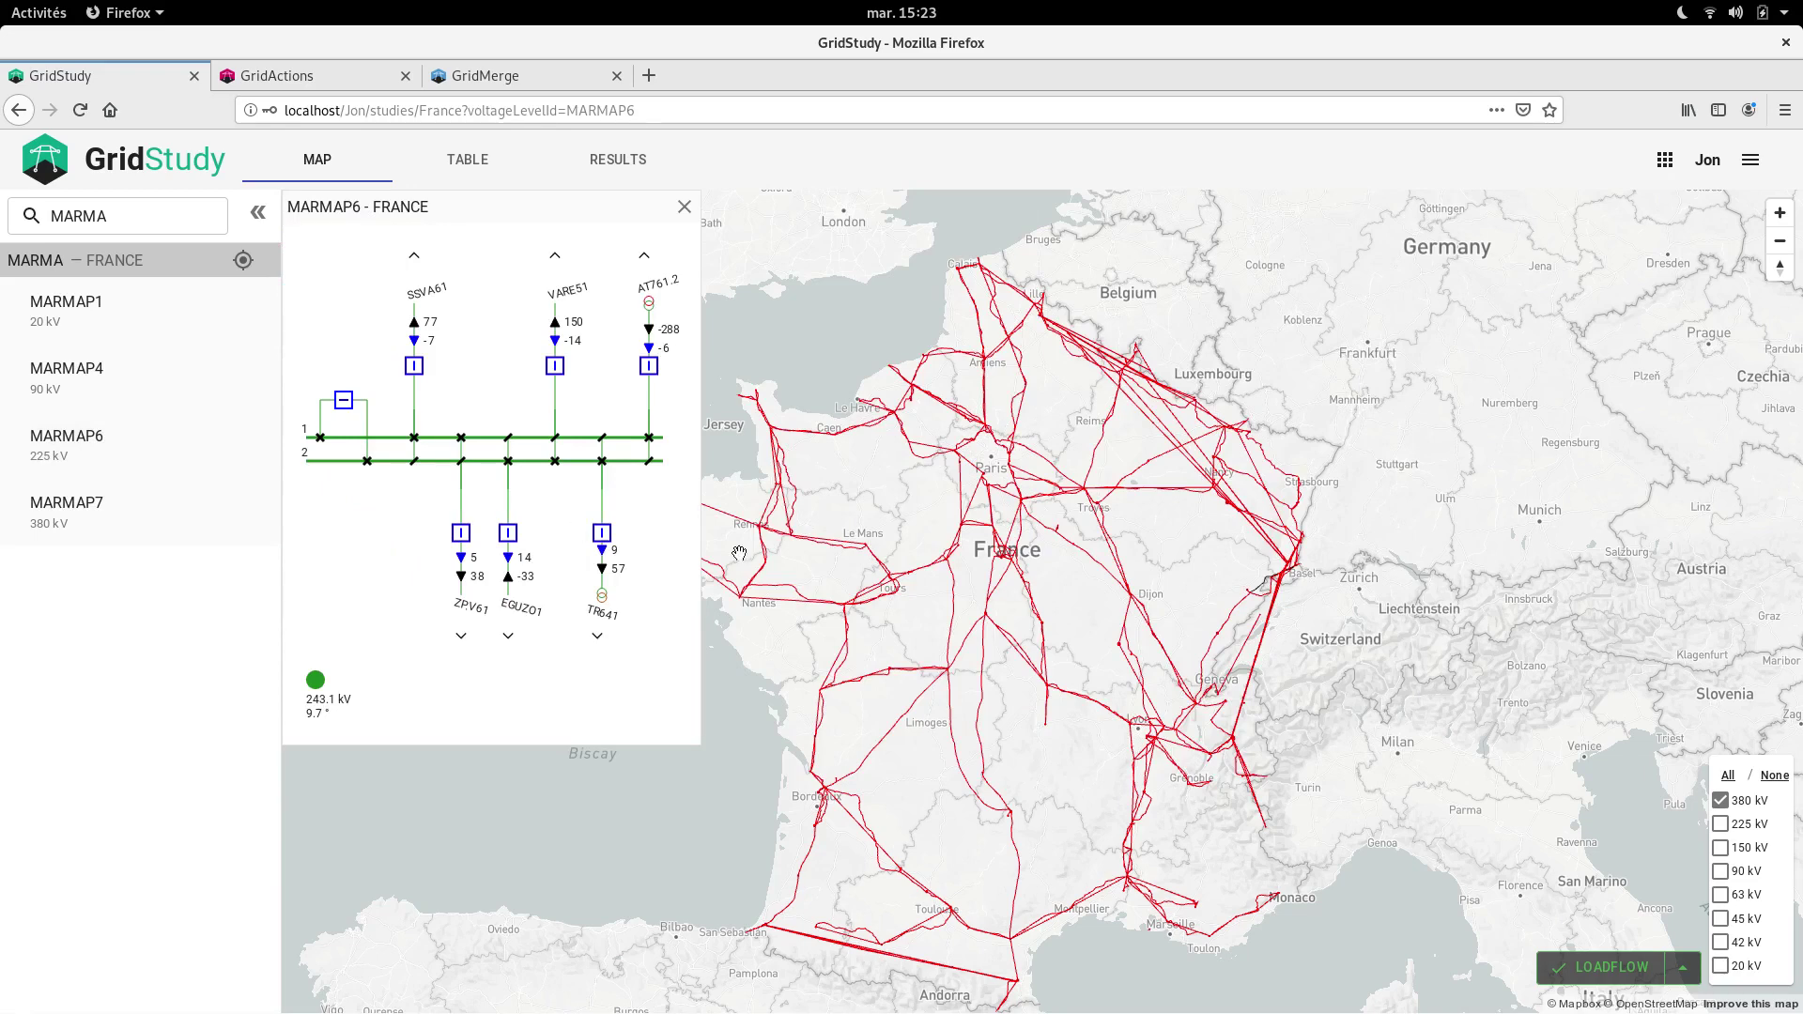
pyautogui.click(1728, 775)
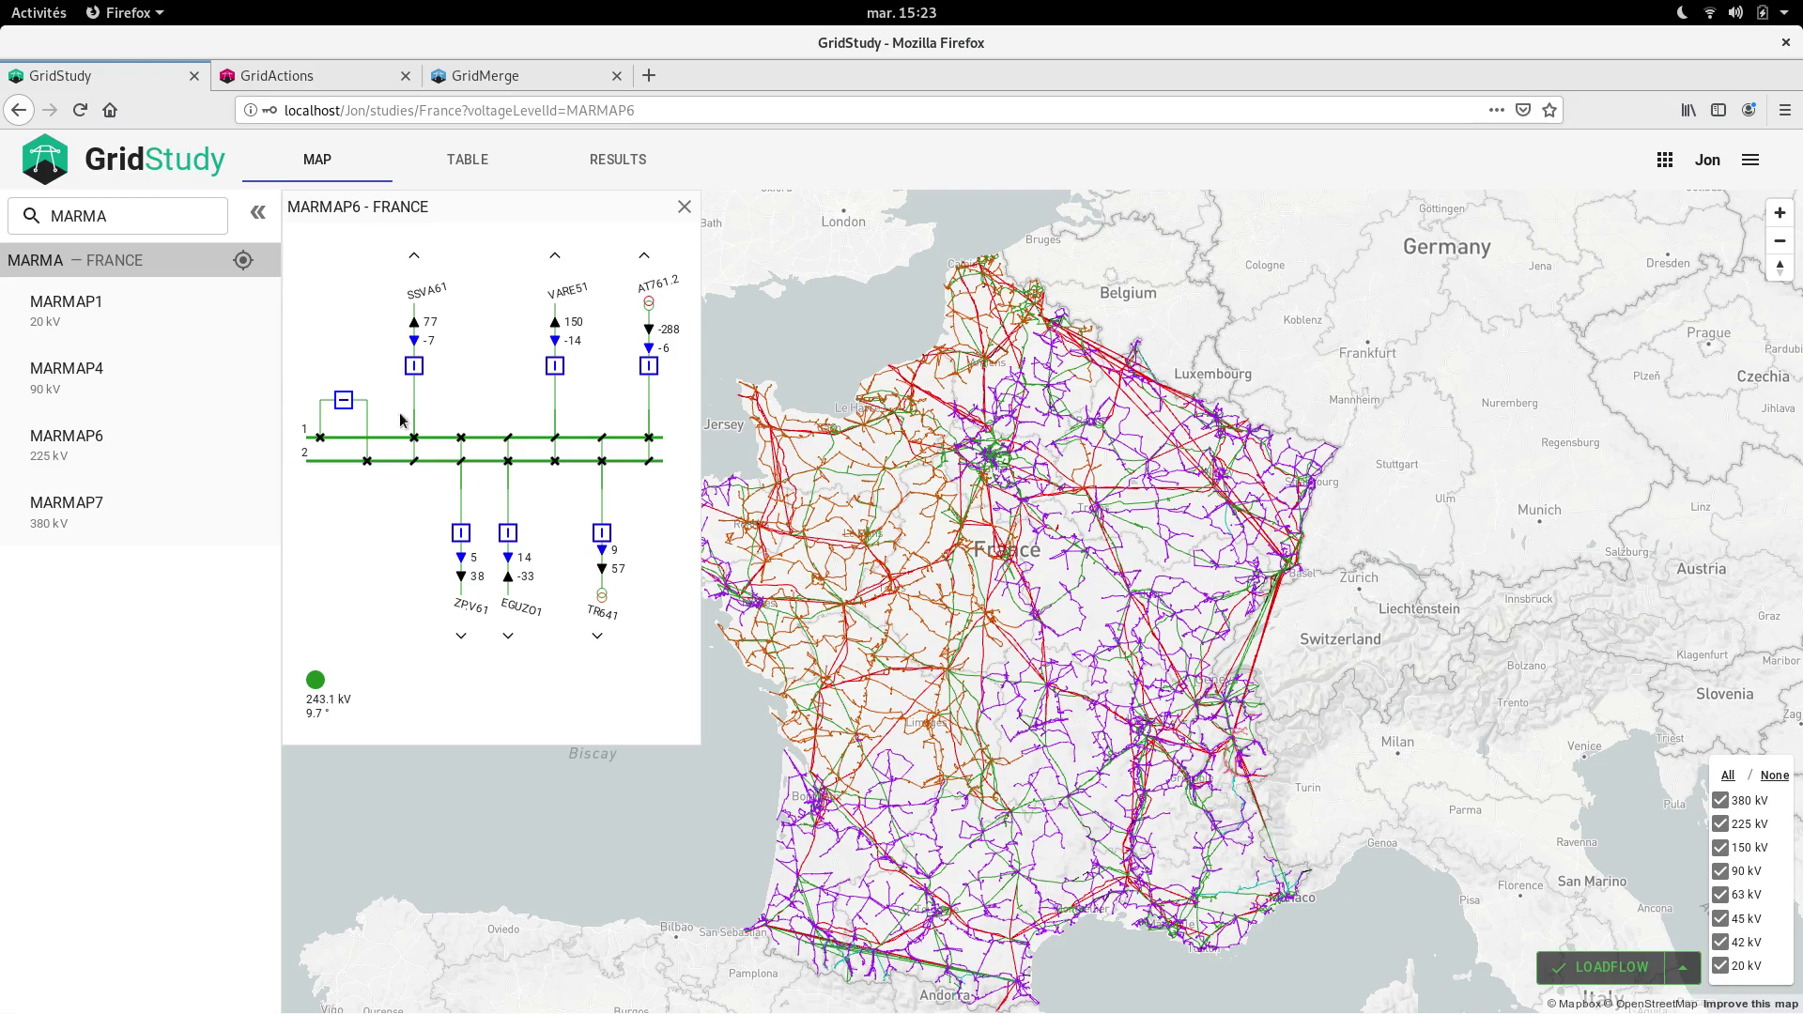
# Copy the MARMAP6 diagram's address and open it in a Chromium window placed beside Firefox
pyautogui.click(488, 113)
pyautogui.hotkey('ctrl', 'c')
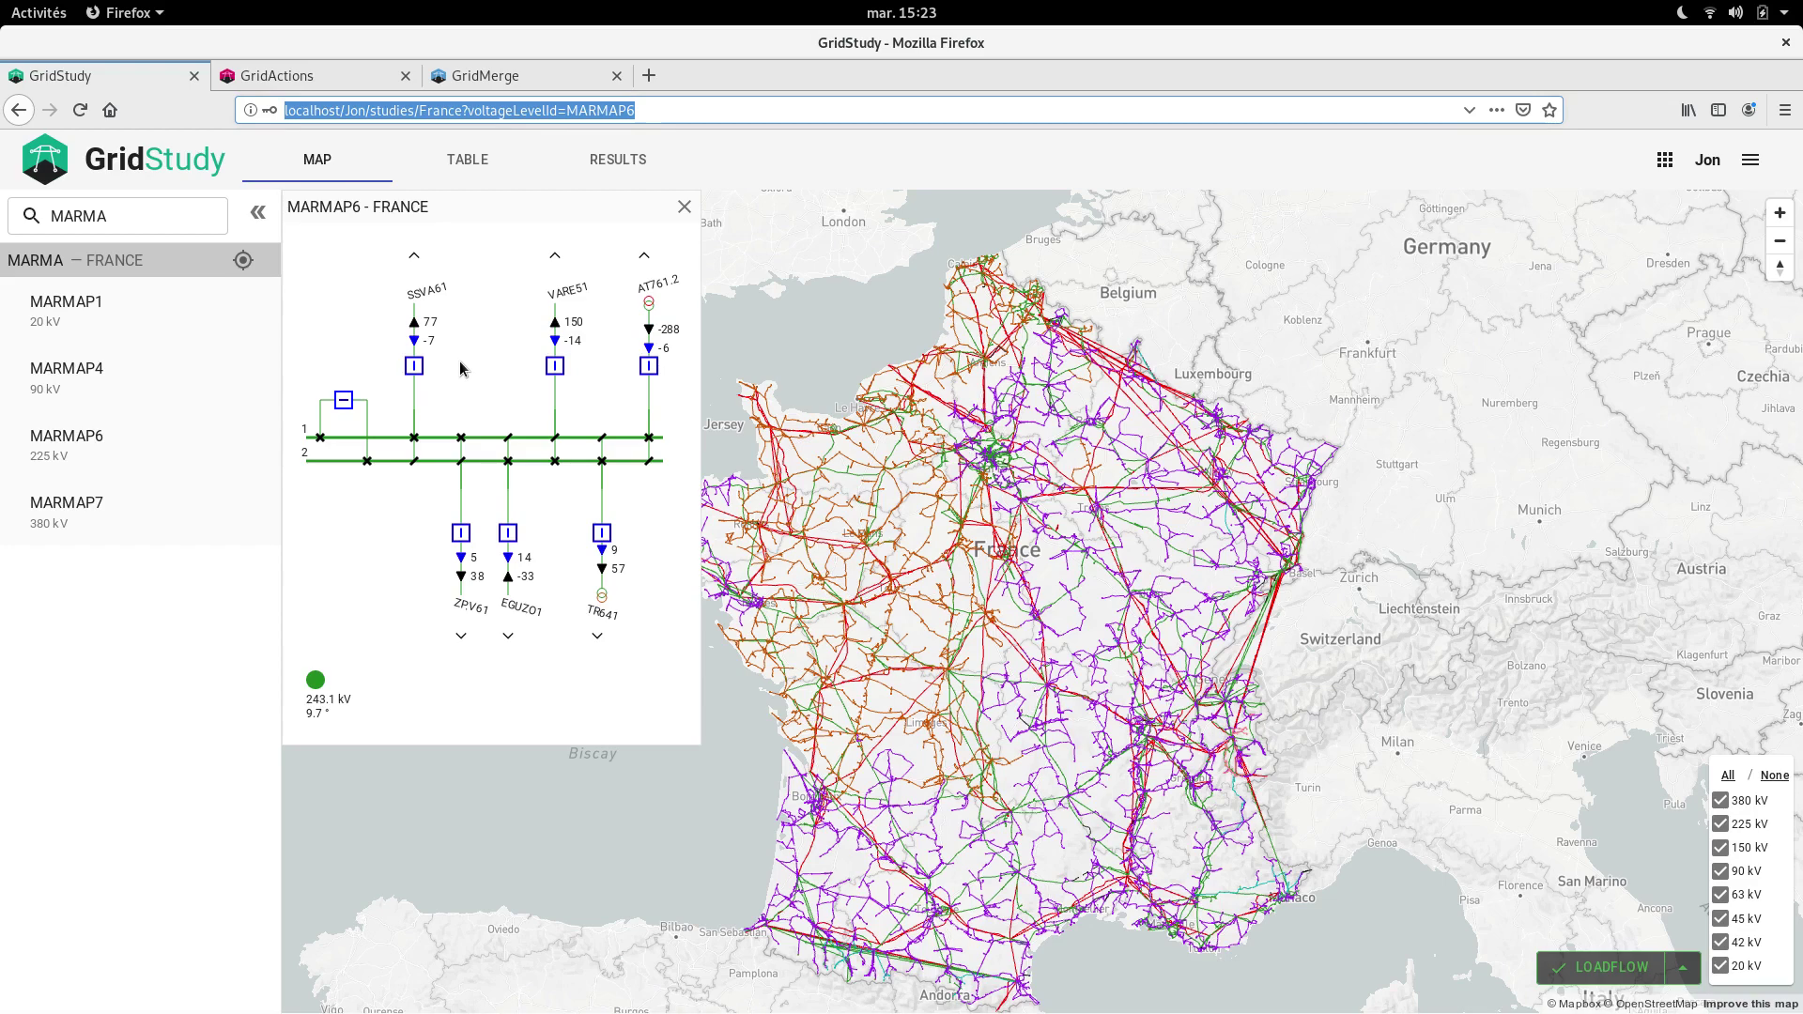
pyautogui.moveTo(814, 42); pyautogui.dragTo(2, 140)
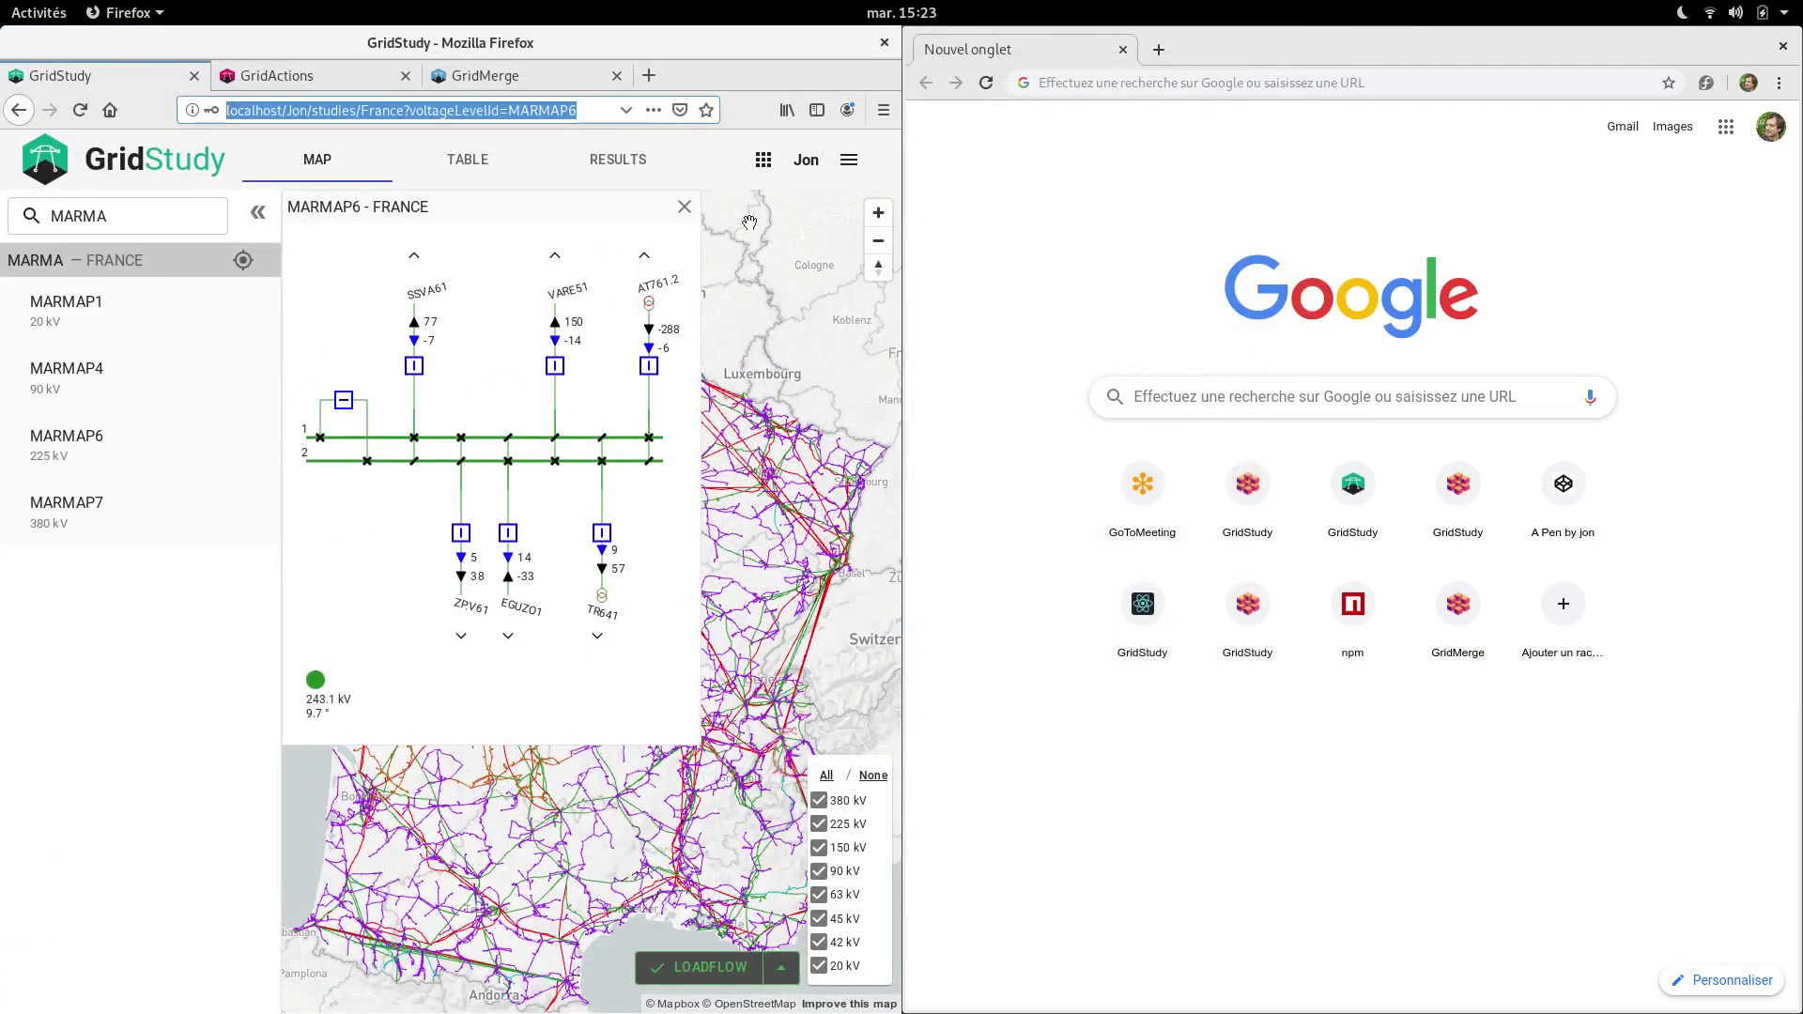
pyautogui.click(1164, 75)
pyautogui.hotkey('ctrl', 'v')
pyautogui.press('Return')
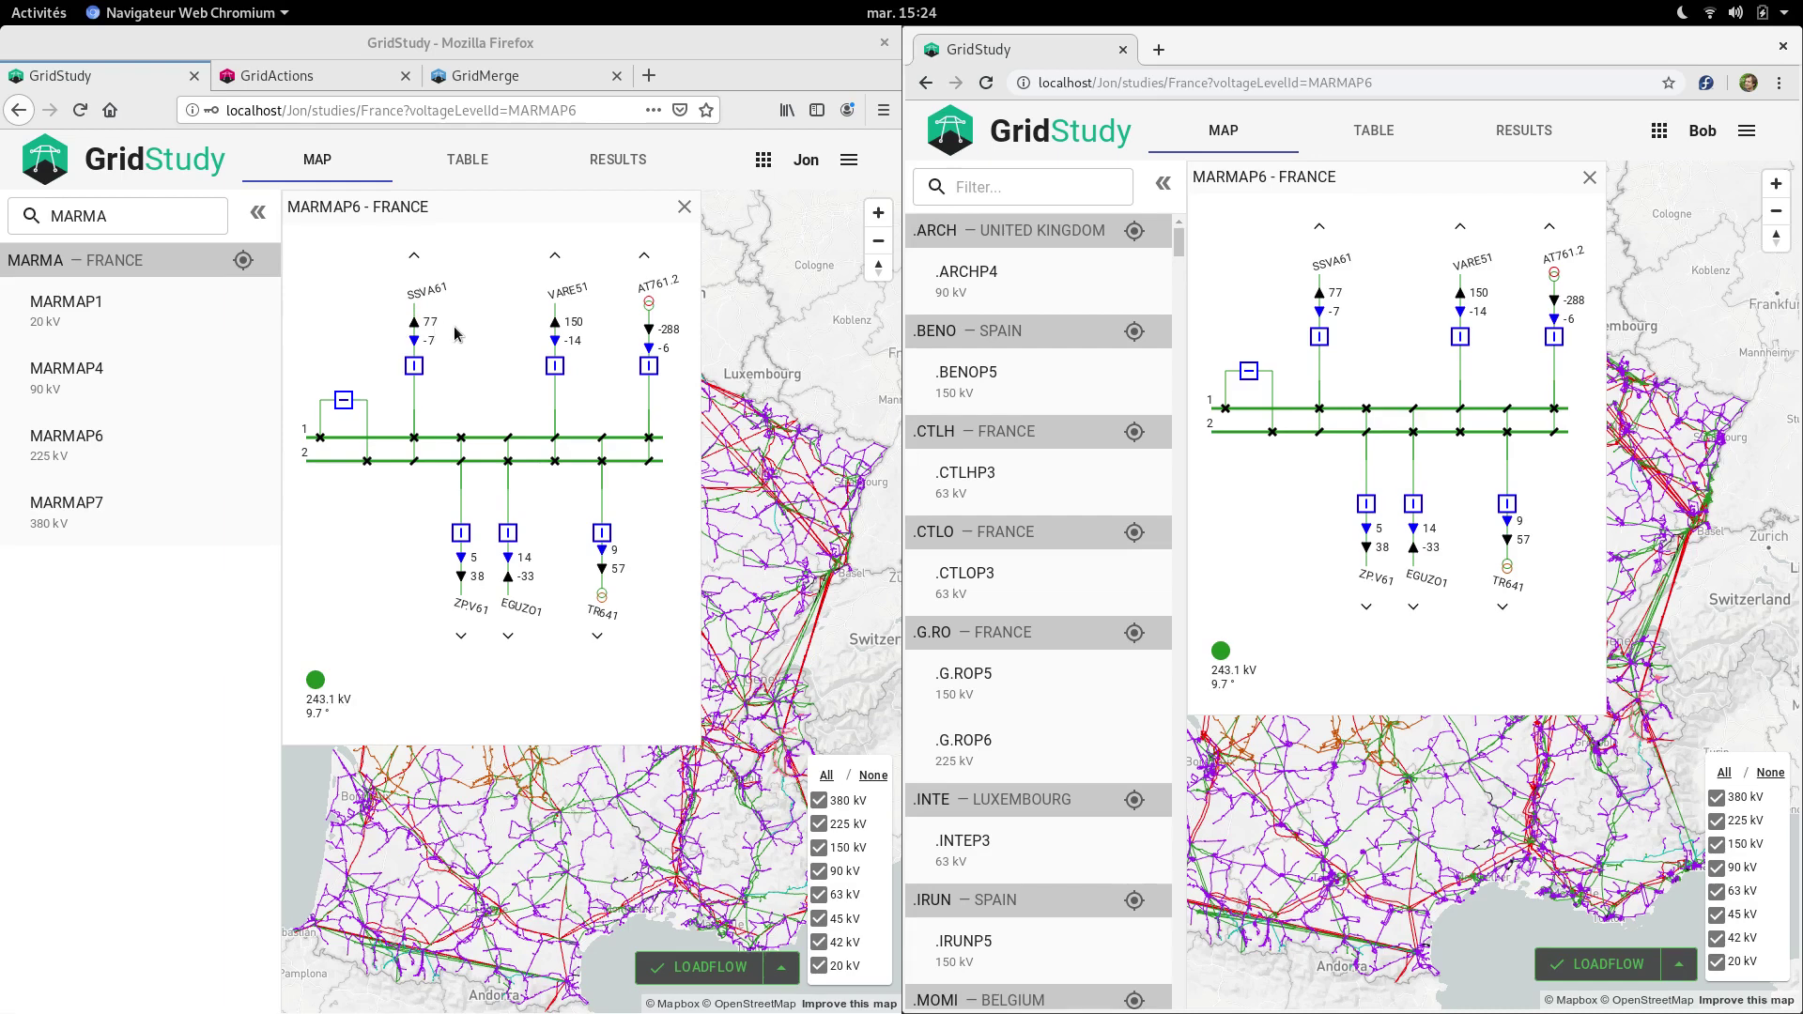
# Open the busbar coupler and the SSVA61 breaker in the MARMAP6 diagram, and run the loadflow
pyautogui.click(349, 402)
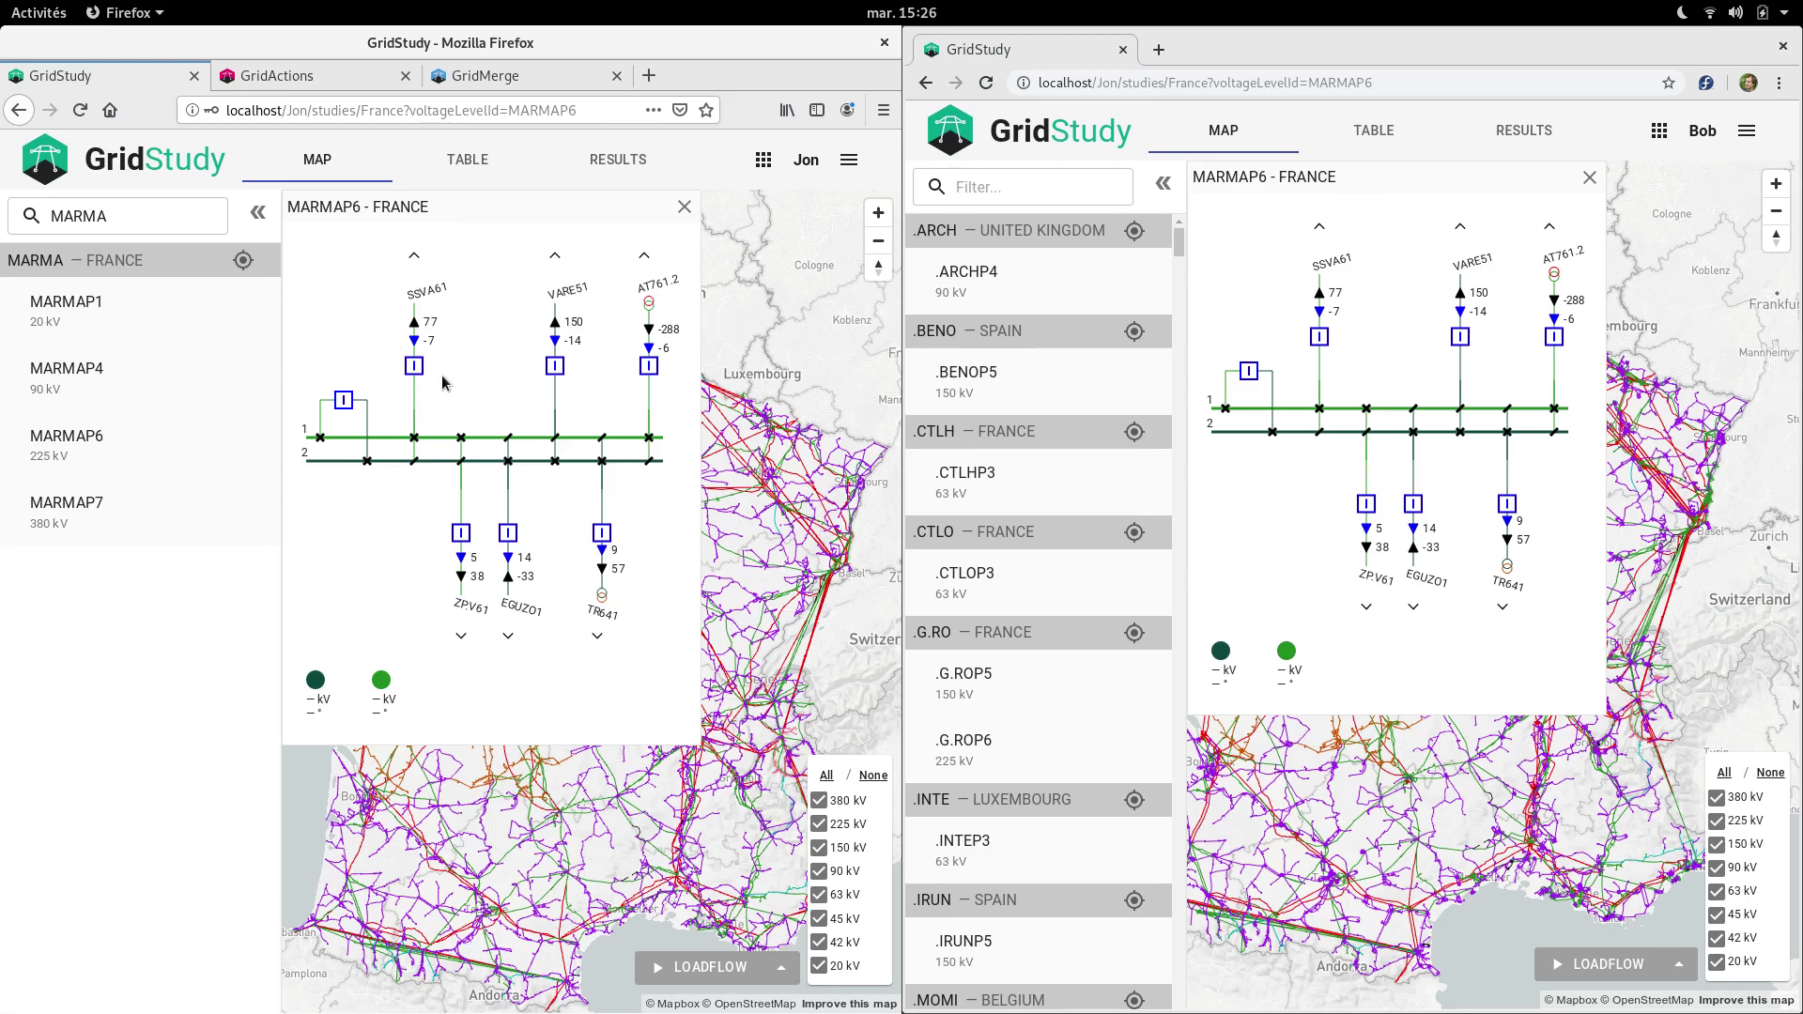
pyautogui.click(416, 366)
pyautogui.click(703, 967)
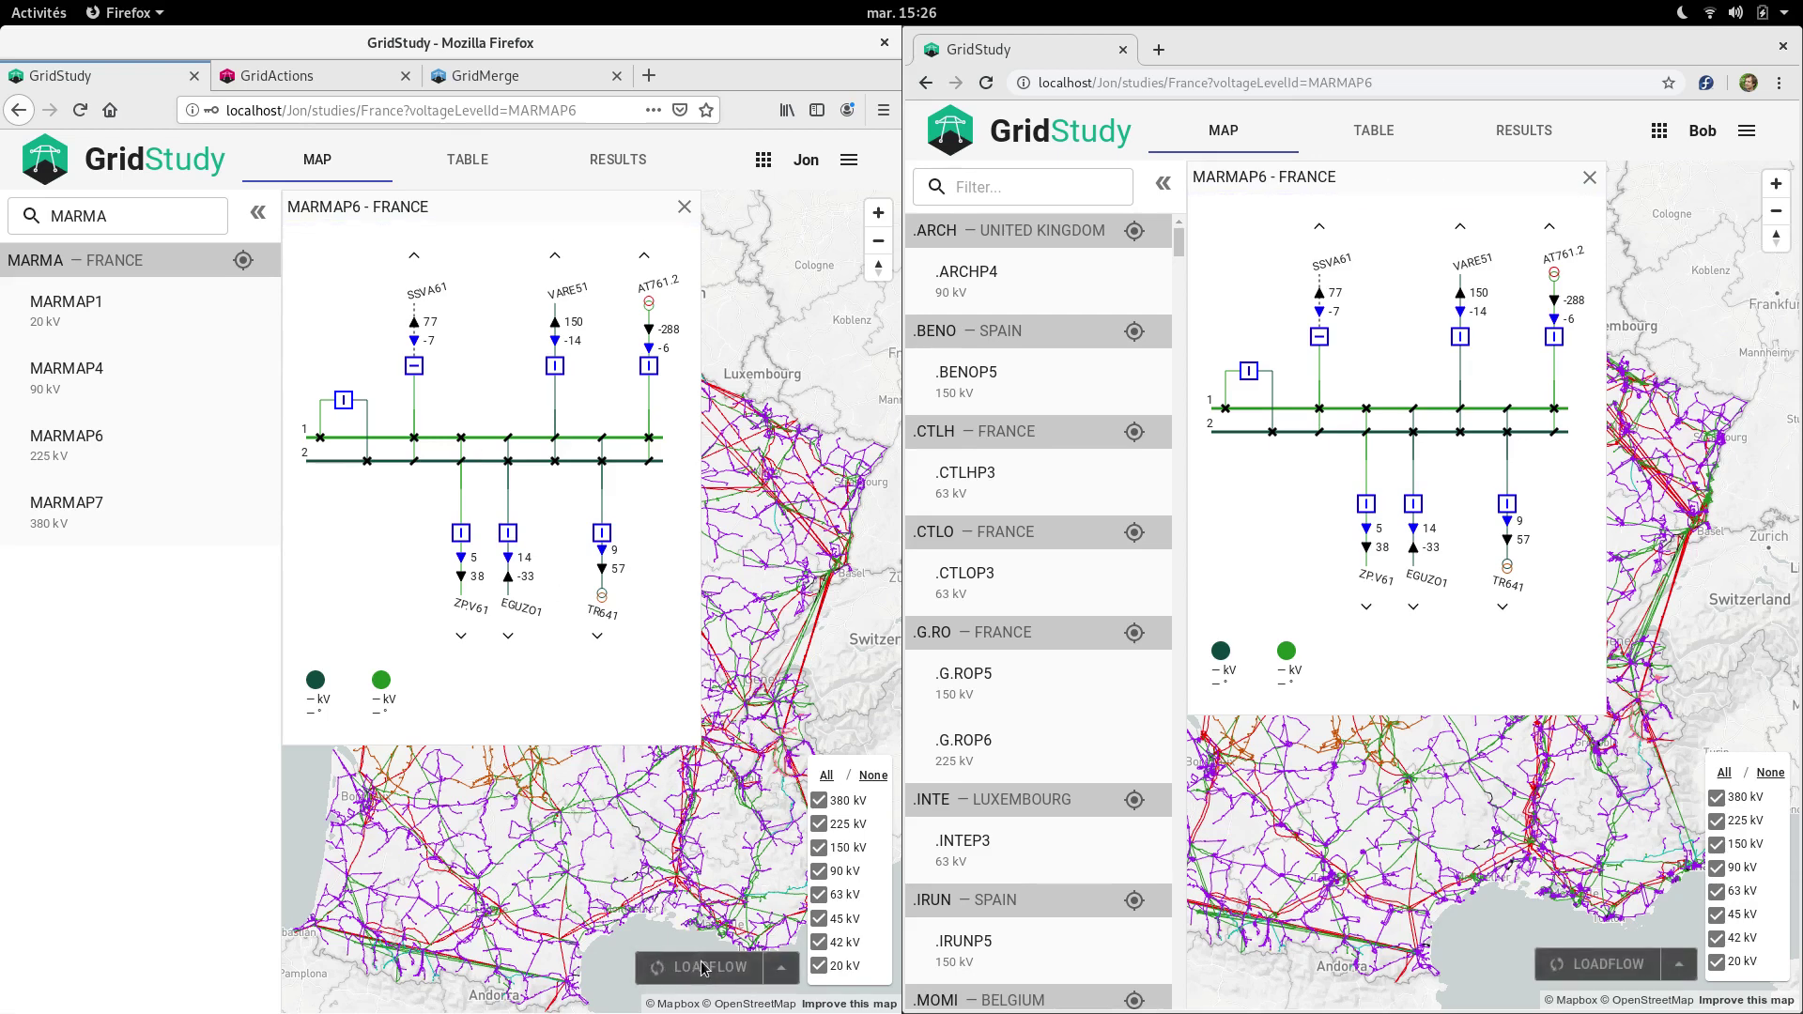
# Check the server logs in the terminal and return to the two side-by-side browser windows
pyautogui.hotkey('alt', 'Tab')
pyautogui.hotkey('alt', 'Tab')
pyautogui.hotkey('alt', 'Tab')
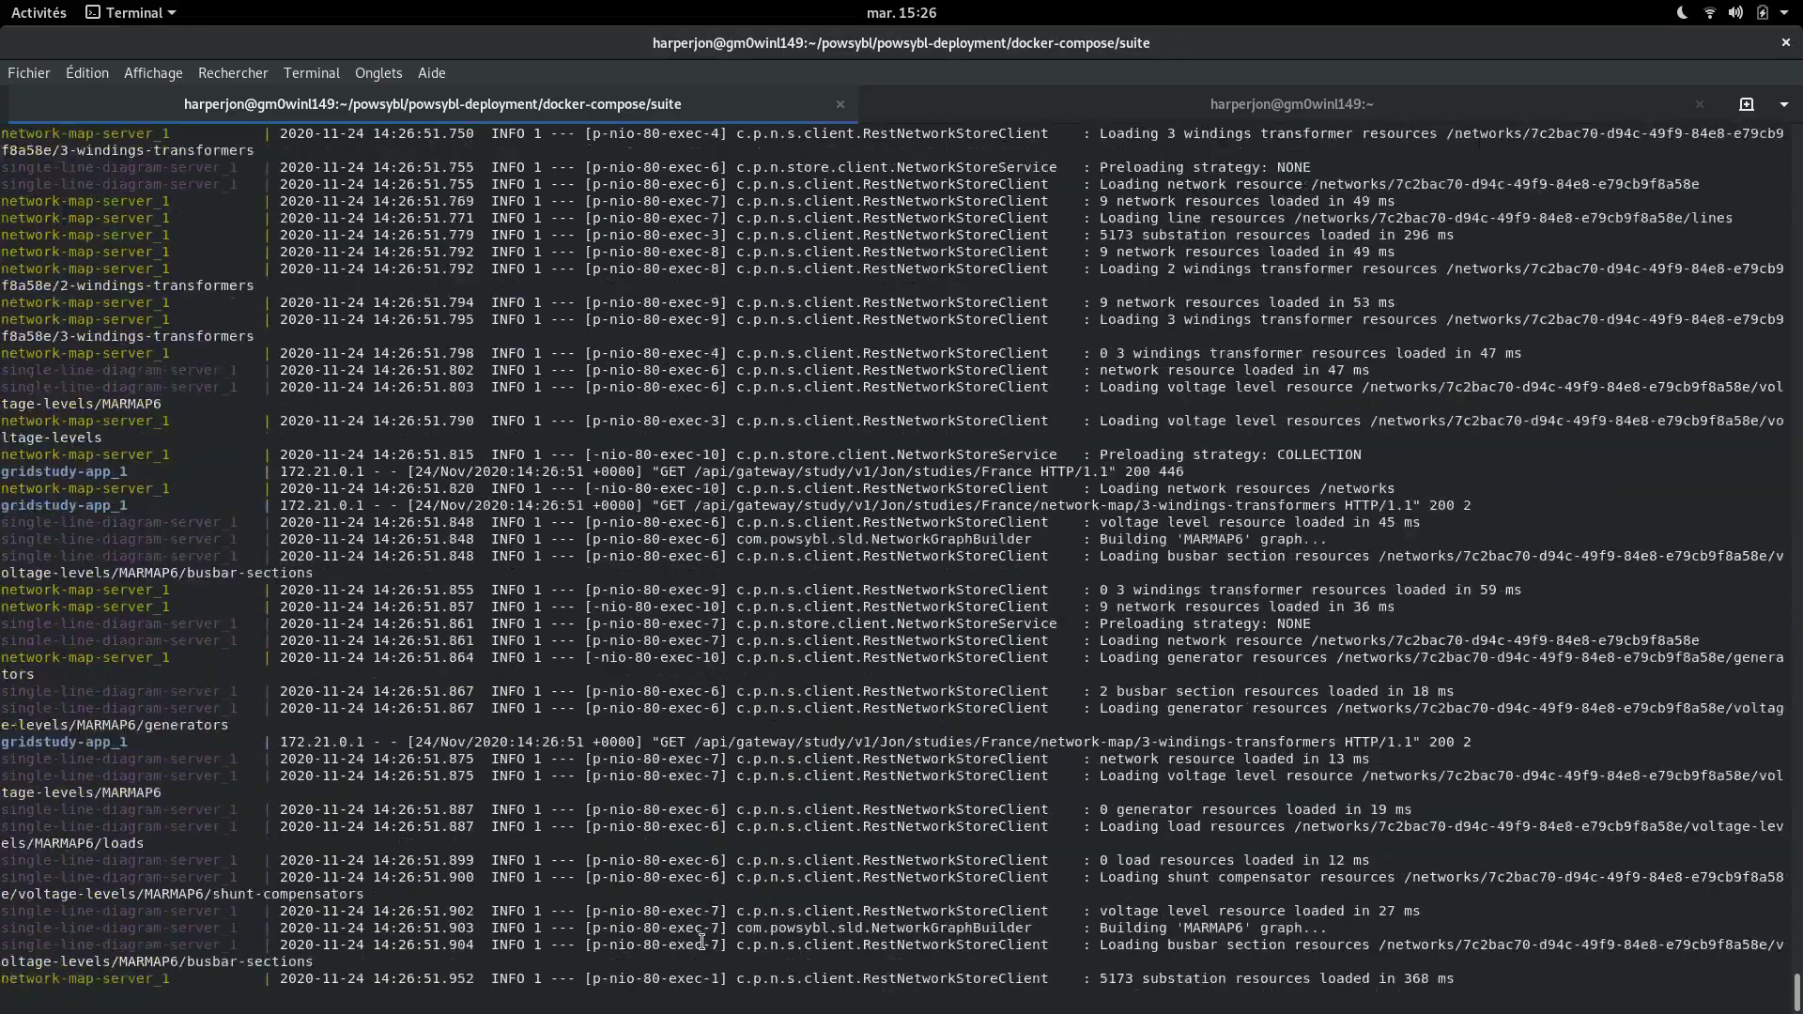
pyautogui.hotkey('alt', 'Tab')
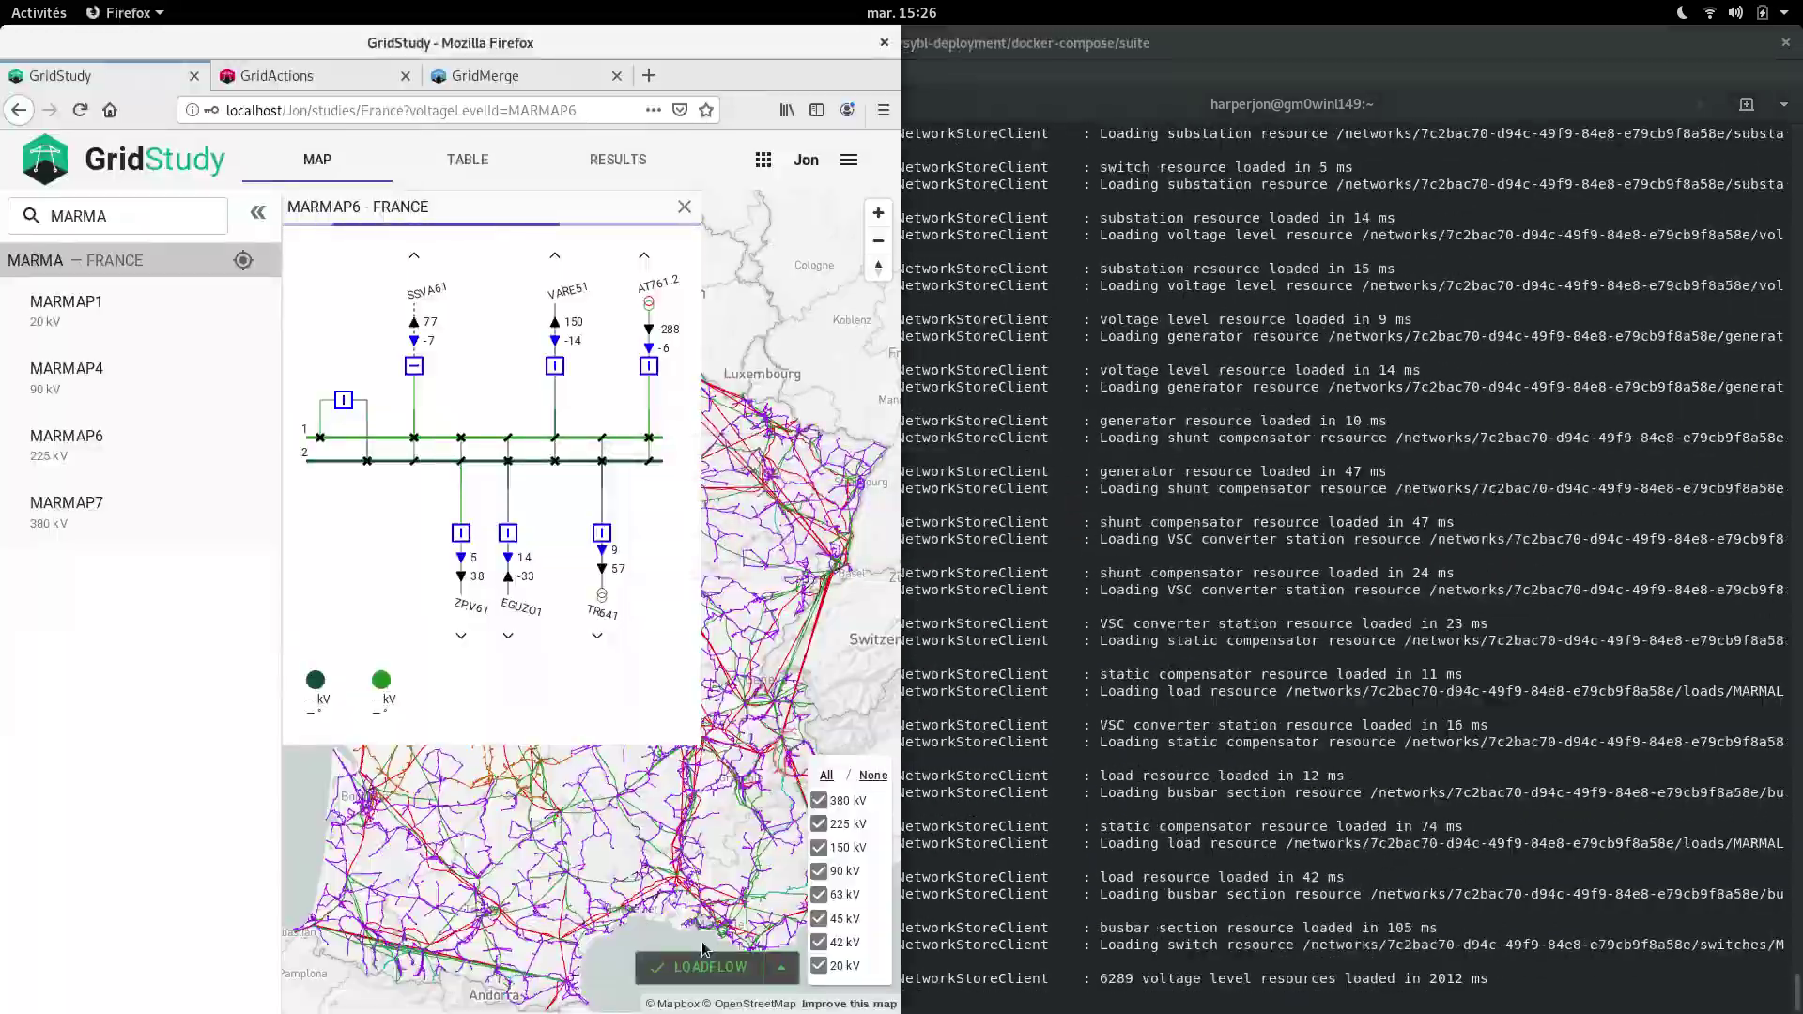
pyautogui.hotkey('alt', 'Tab')
pyautogui.hotkey('alt', 'Tab')
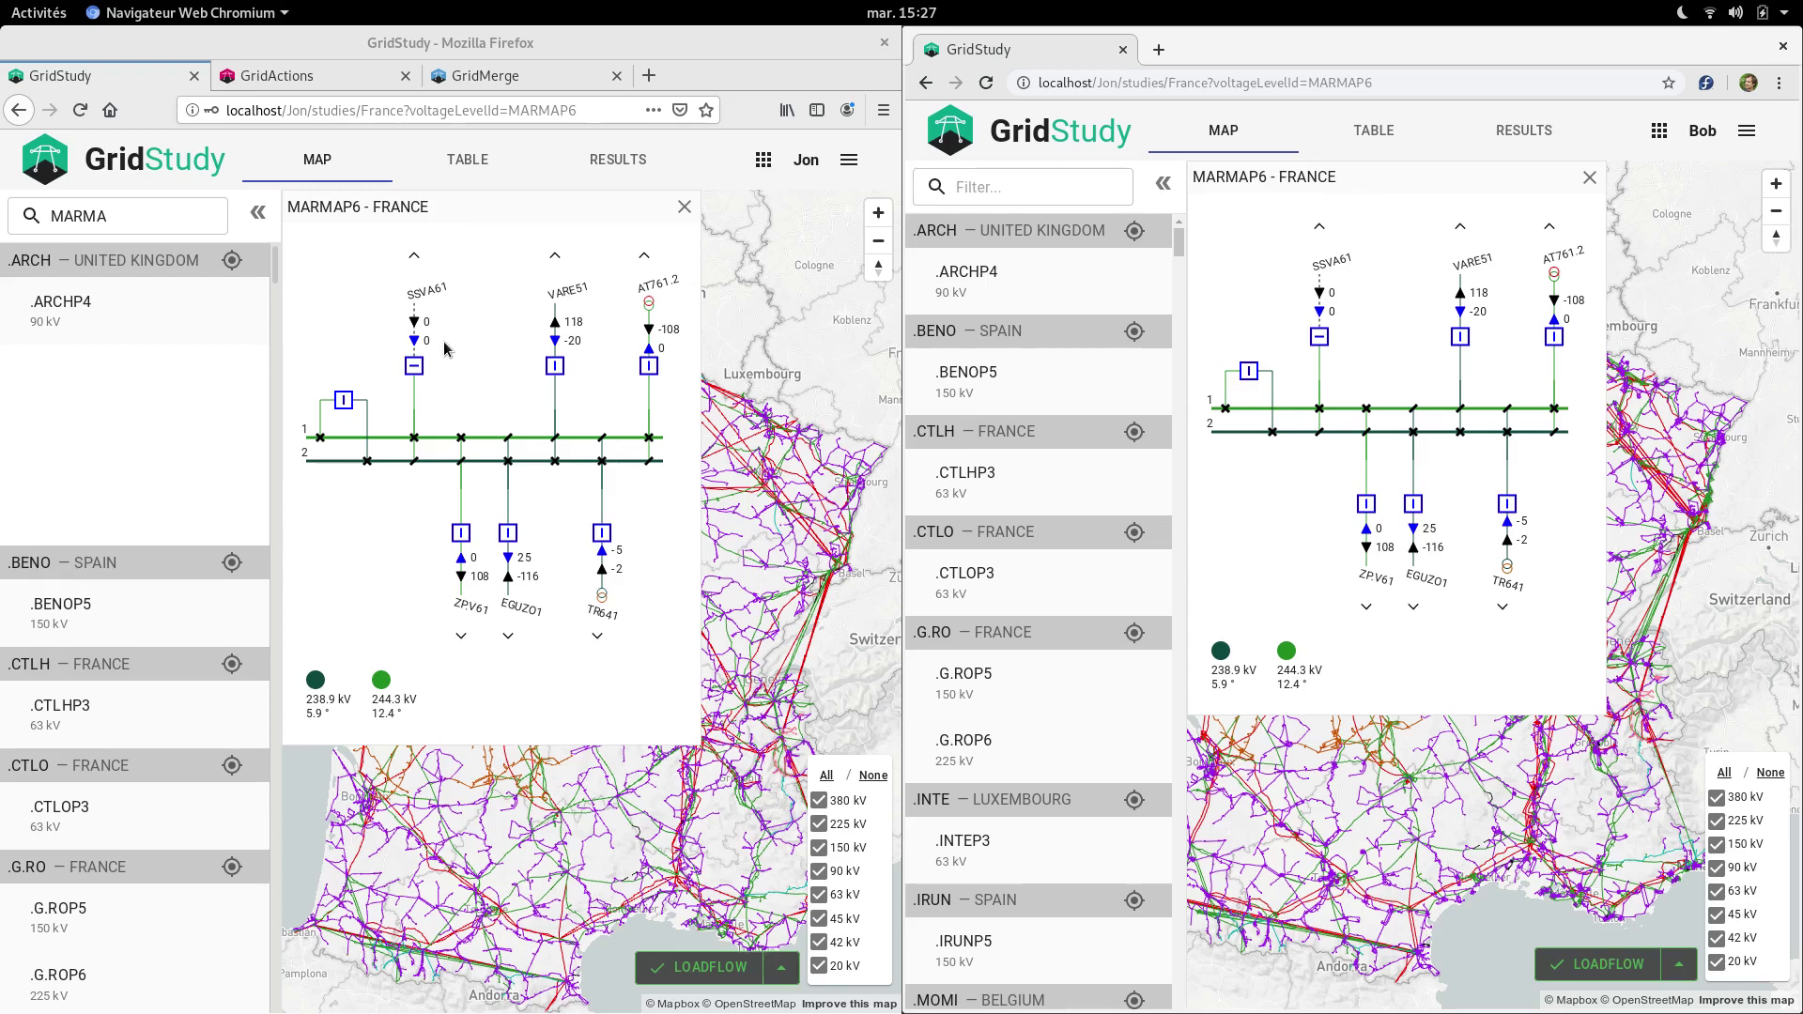
# Review the server logs in the terminal once more and go back to the browser windows
pyautogui.hotkey('alt', 'Tab')
pyautogui.hotkey('alt', 'Tab')
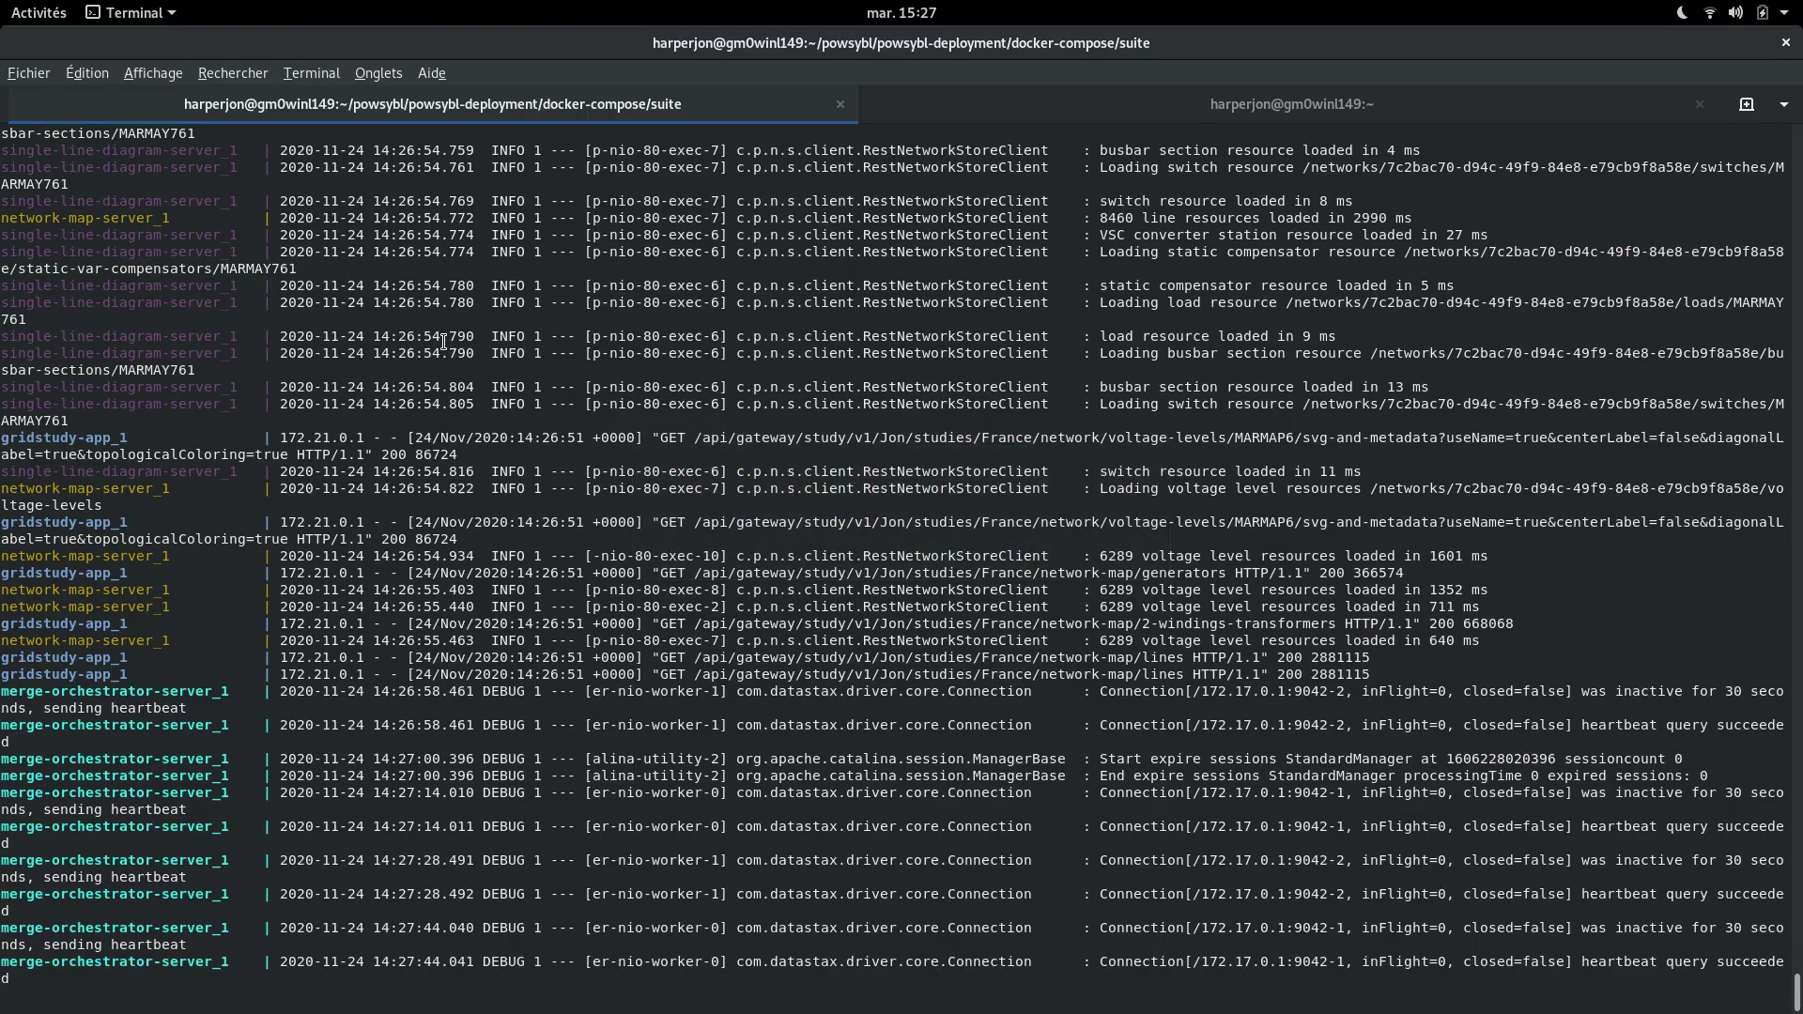
pyautogui.hotkey('alt', 'Tab')
pyautogui.hotkey('alt', 'Tab')
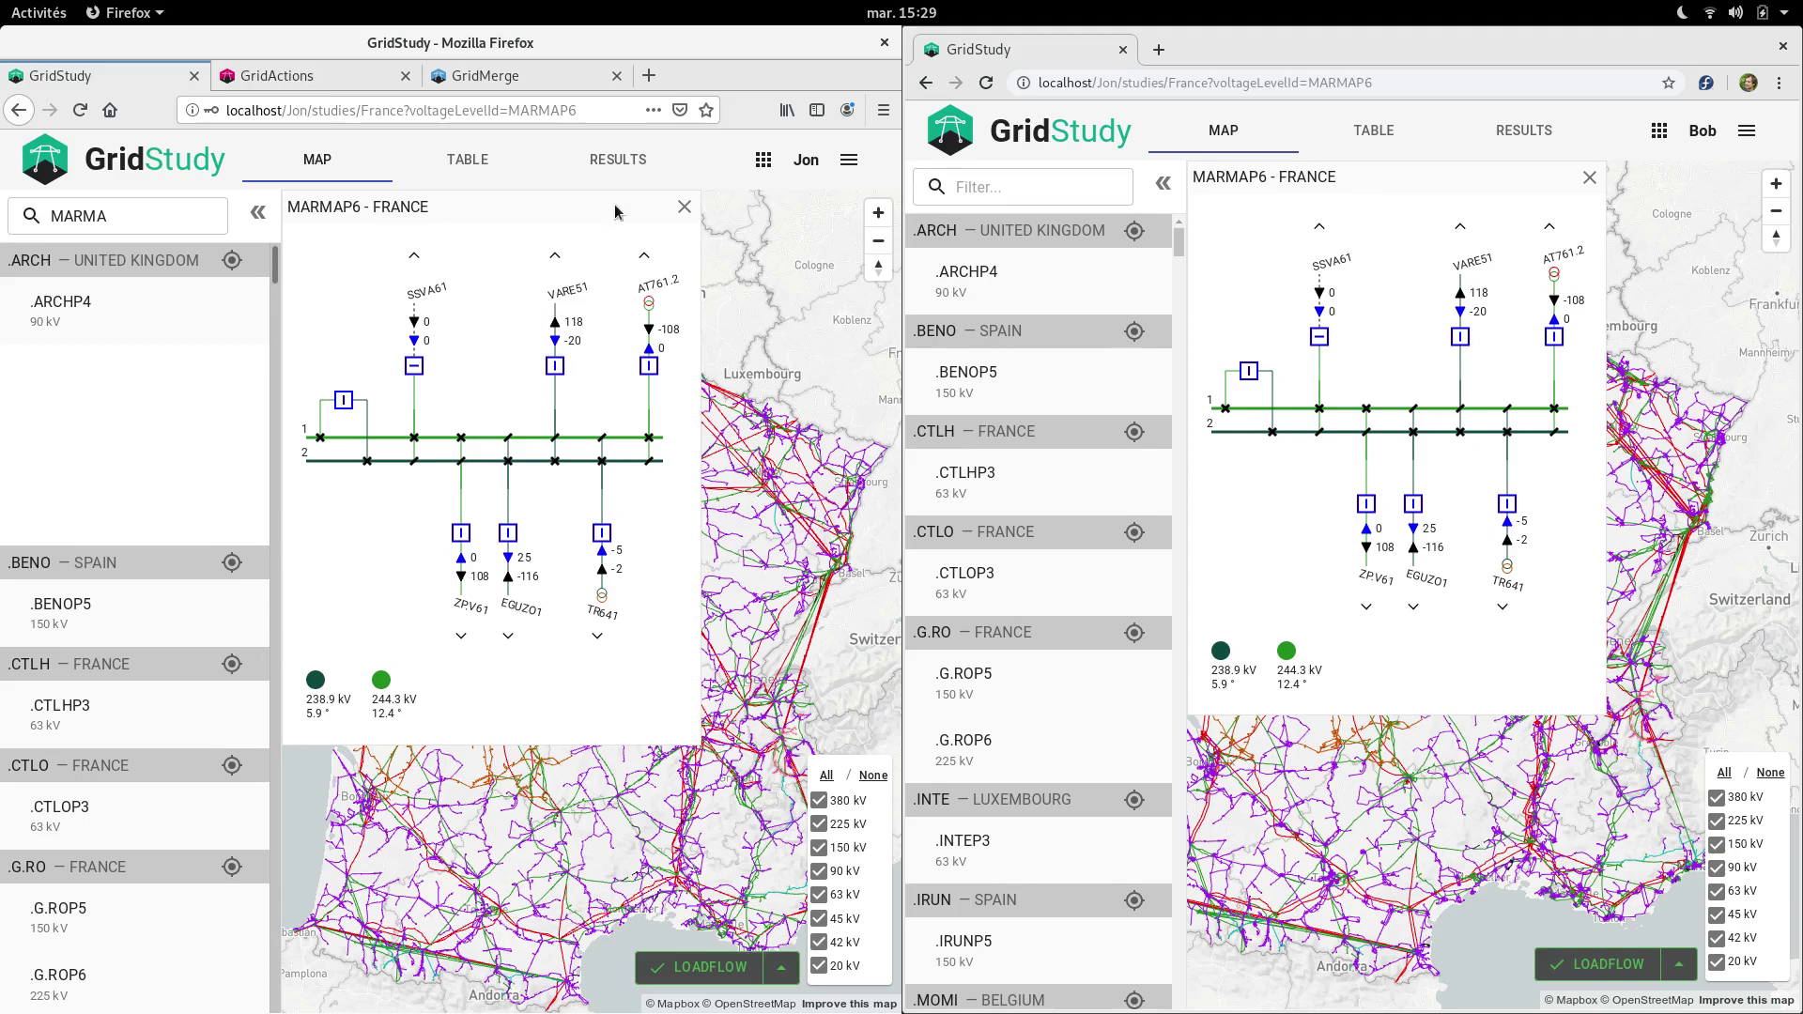
# Maximize the Firefox window and view the France study's substations table, generators table and loadflow results
pyautogui.doubleClick(620, 52)
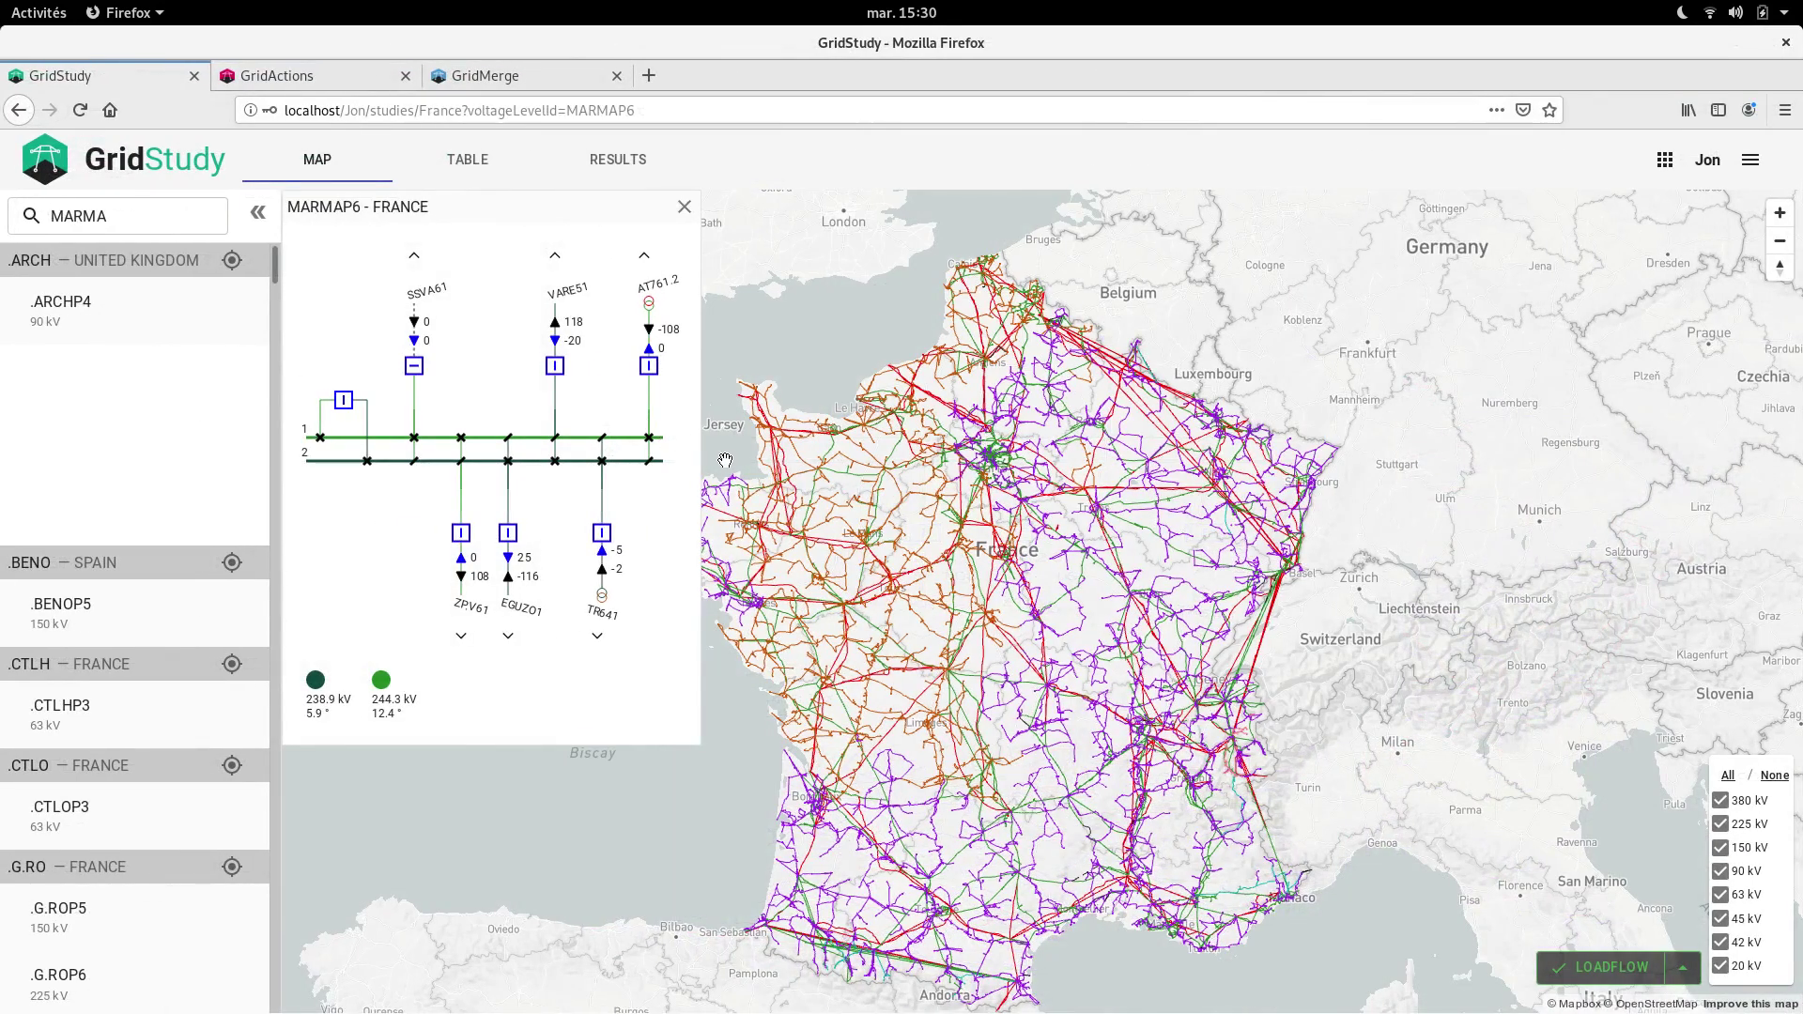
pyautogui.click(479, 169)
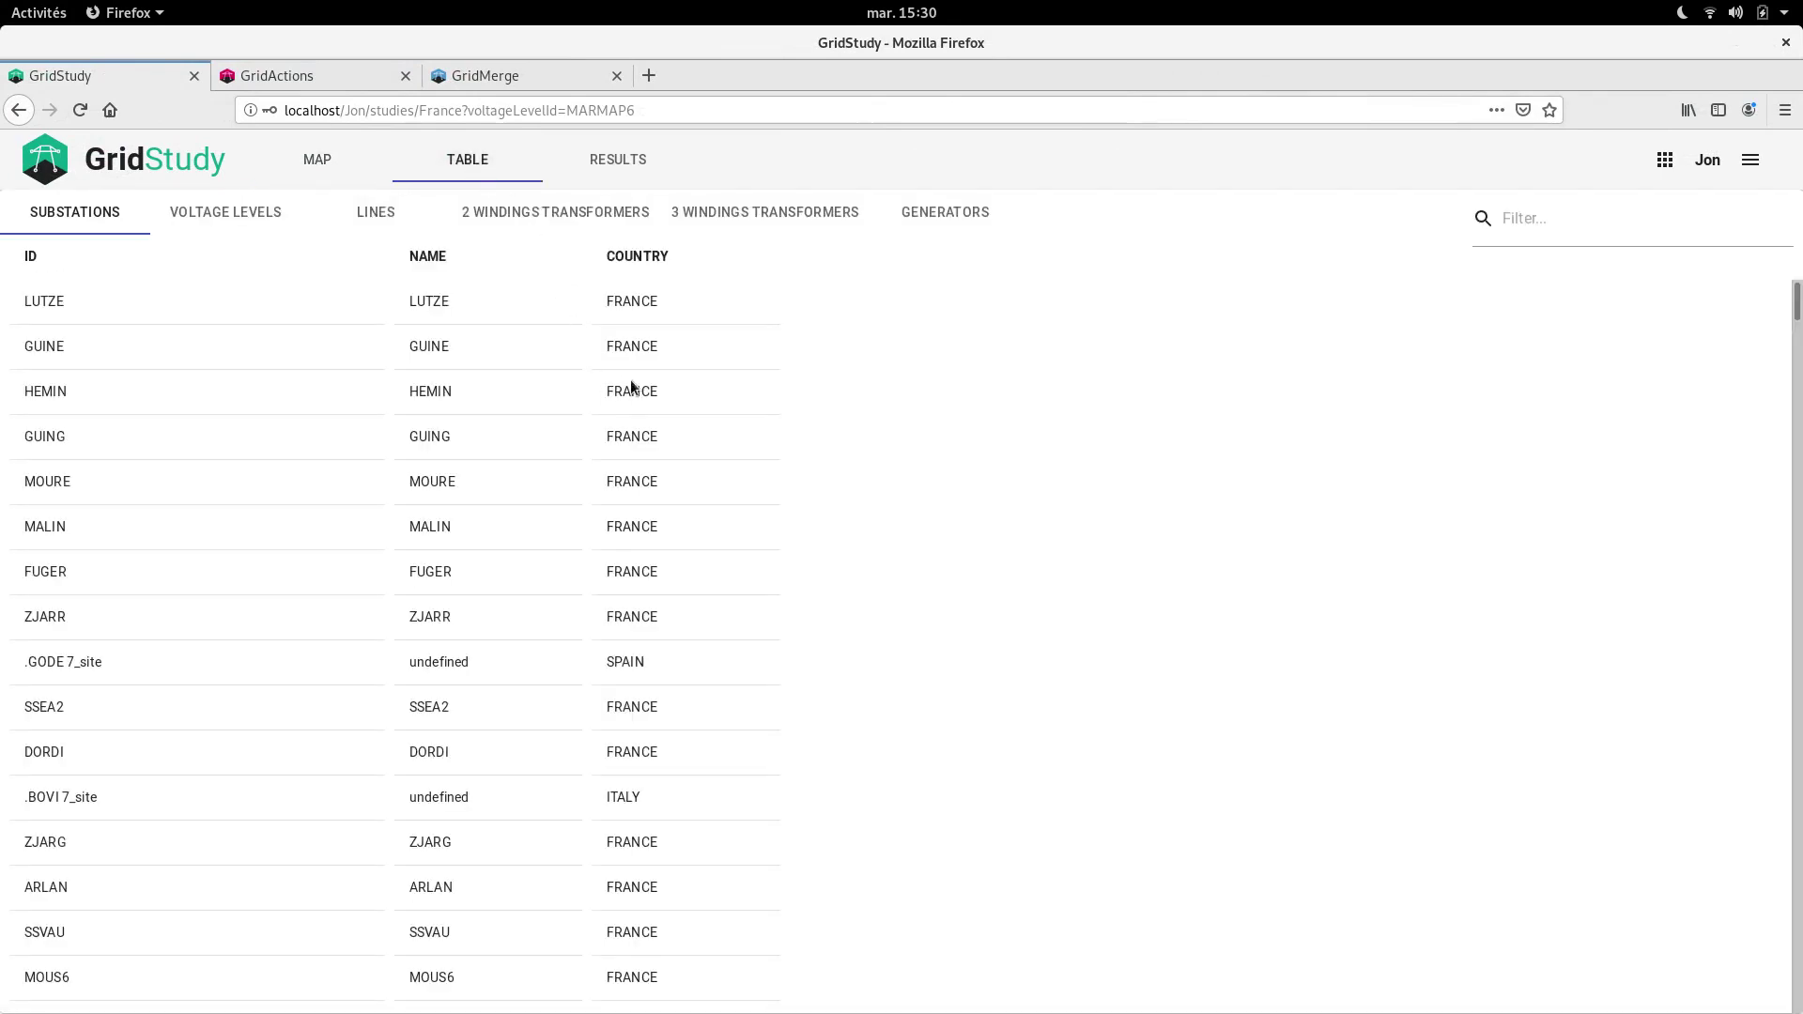
pyautogui.click(928, 219)
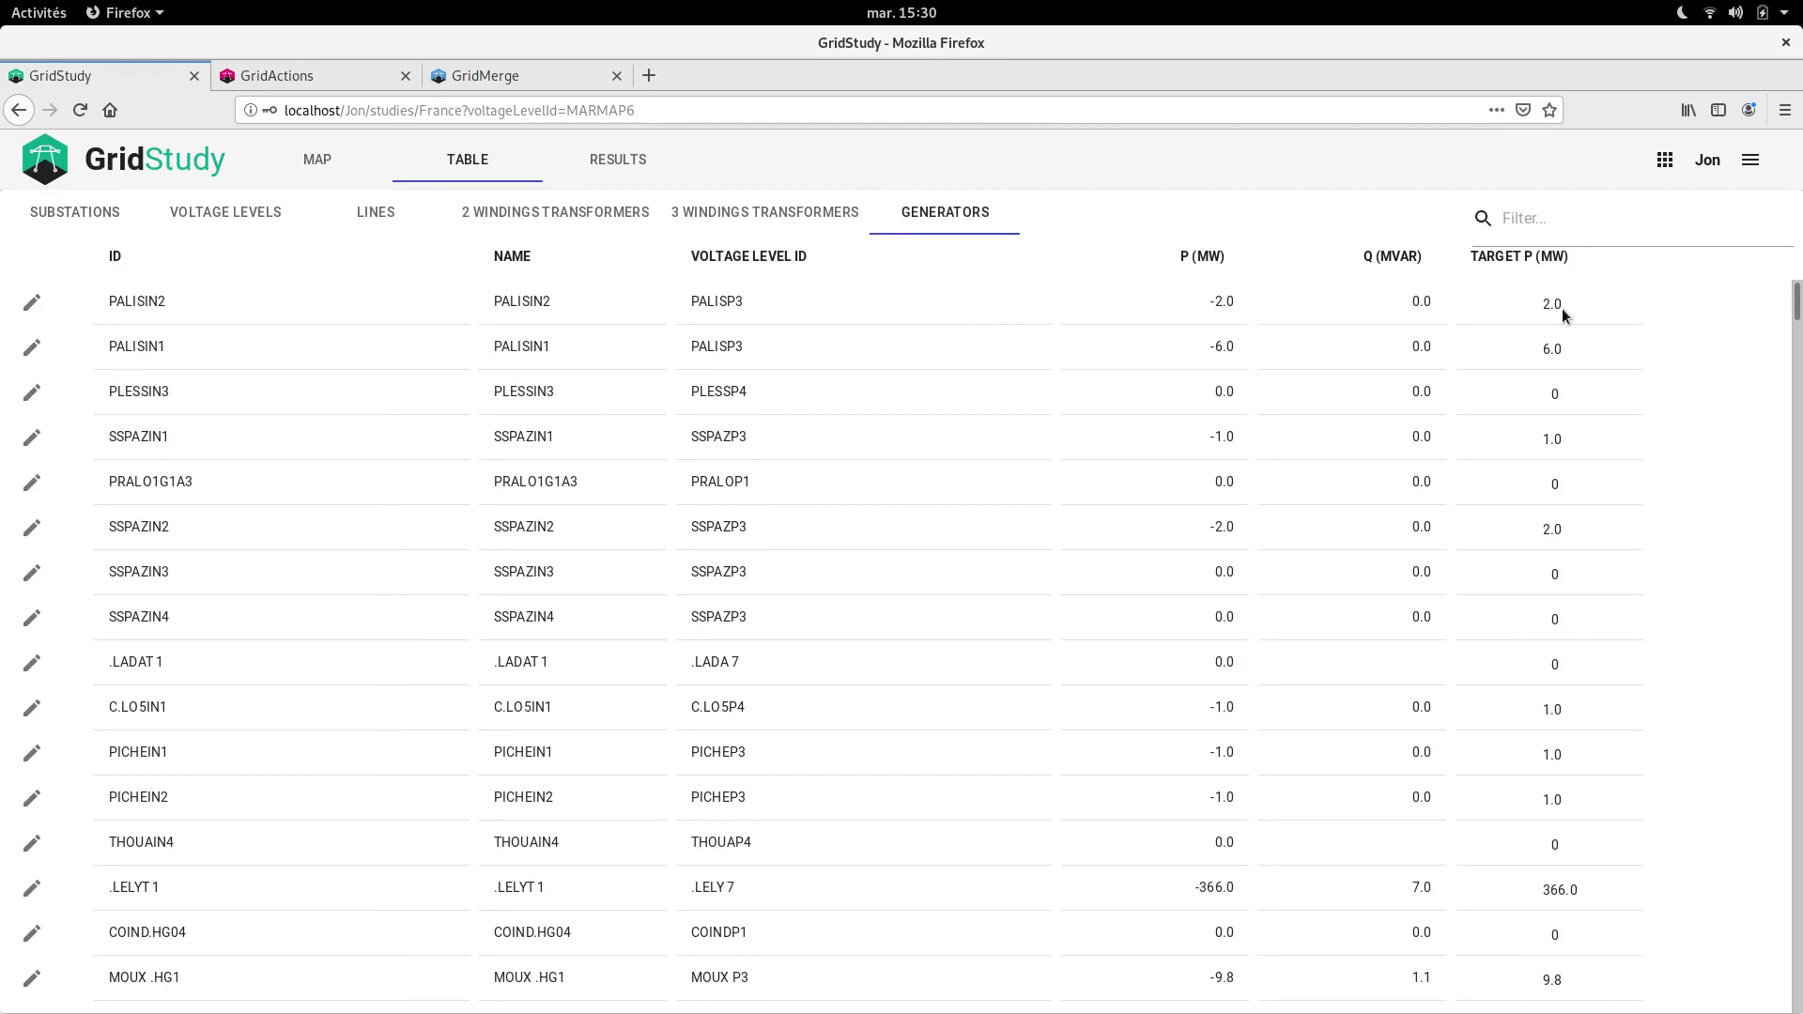
pyautogui.click(619, 158)
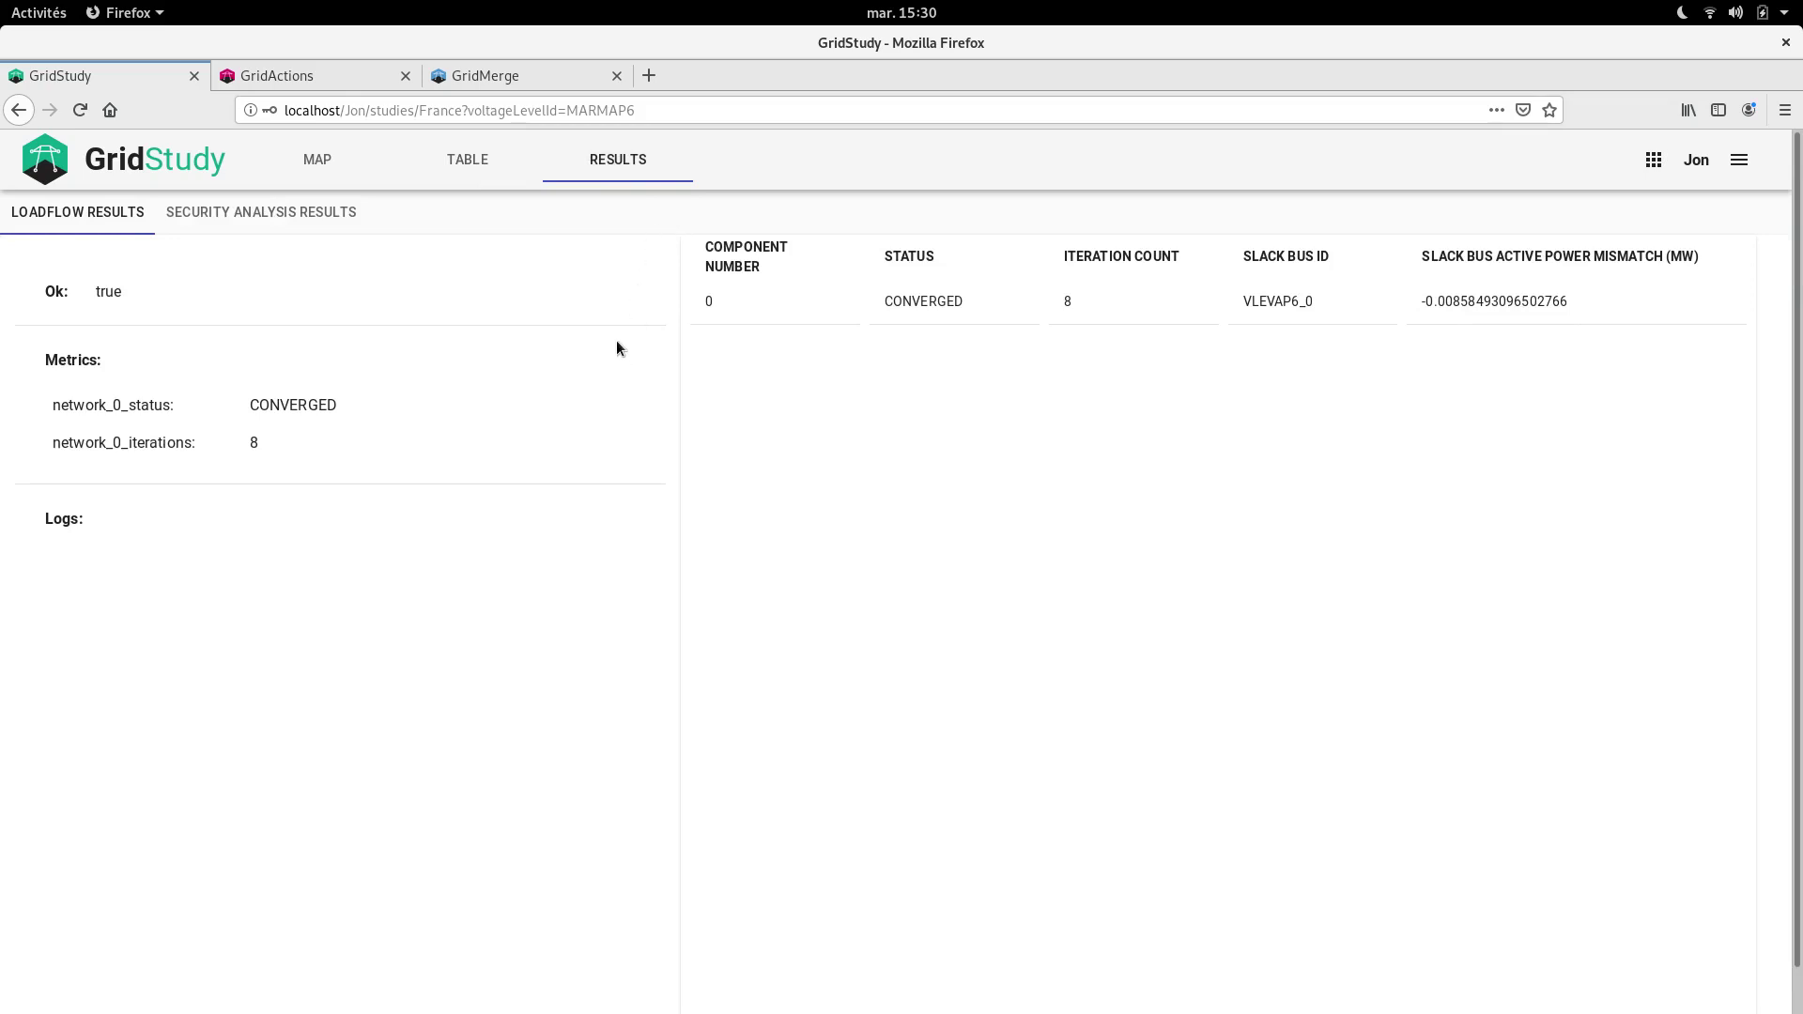
# Choose Security analysis as the calculation on the map, tick the 400kv contingency list and dismiss the selection without starting
pyautogui.click(339, 162)
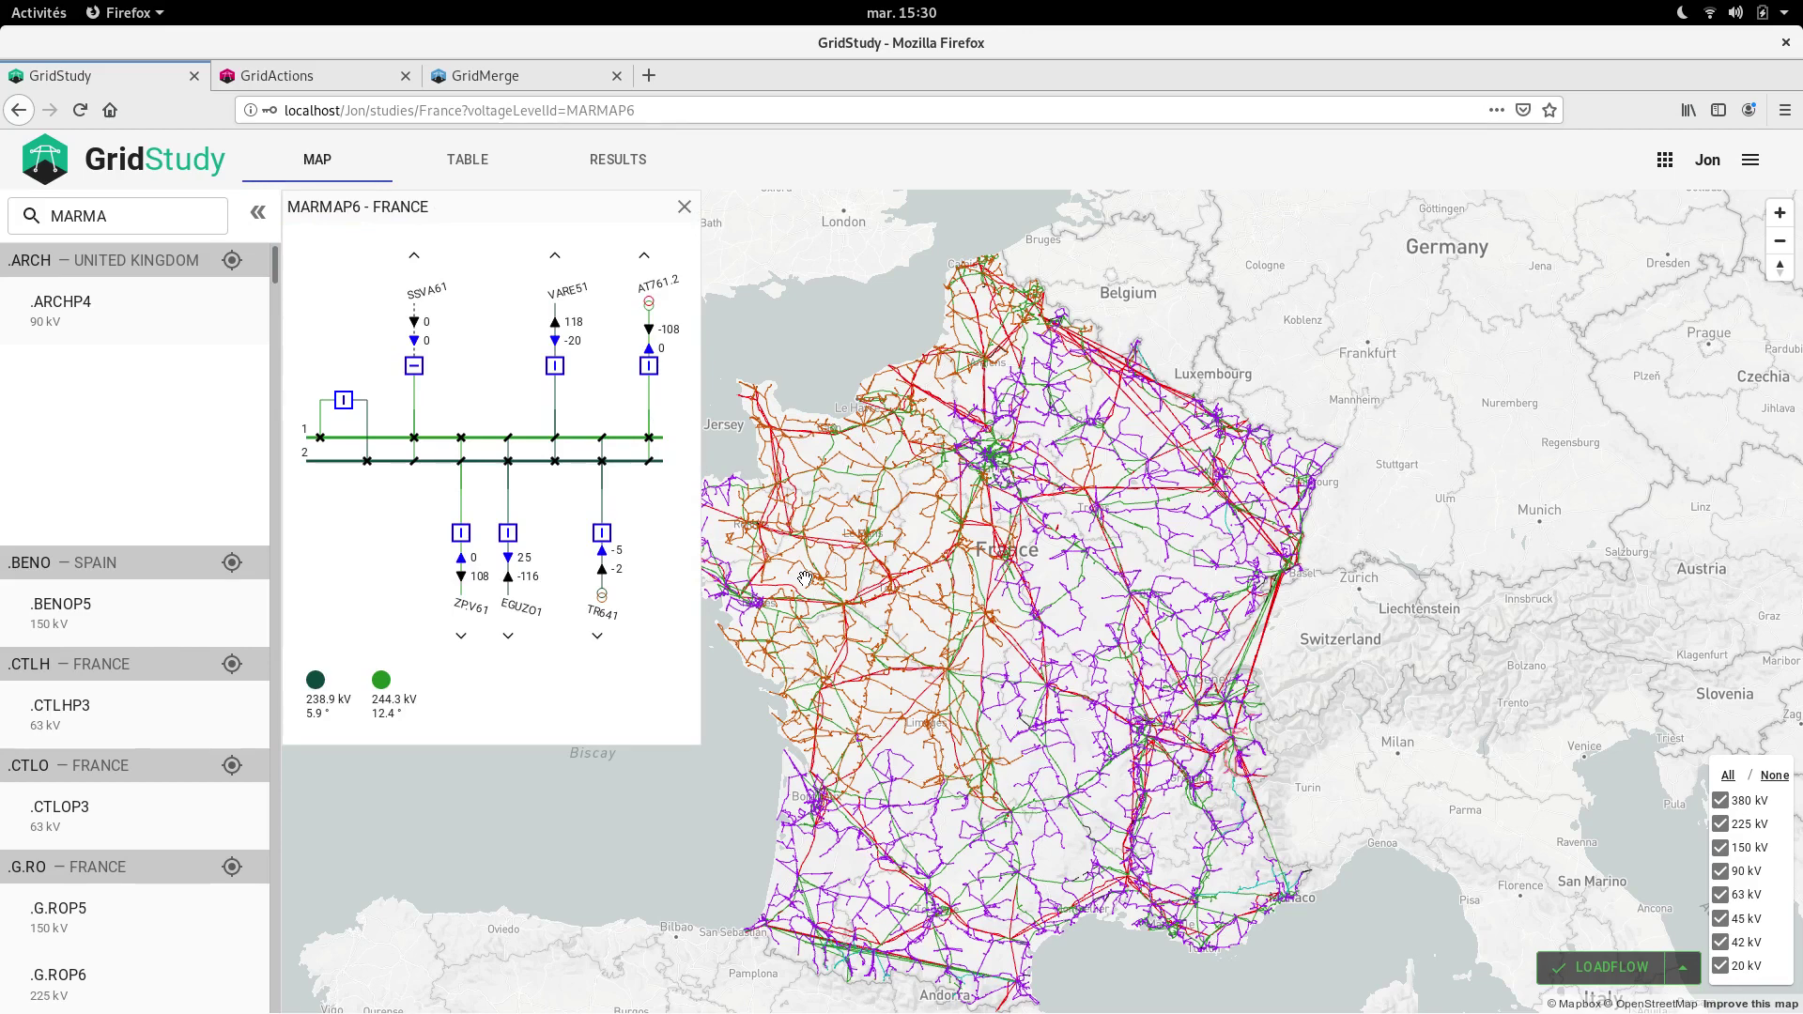
pyautogui.click(1684, 974)
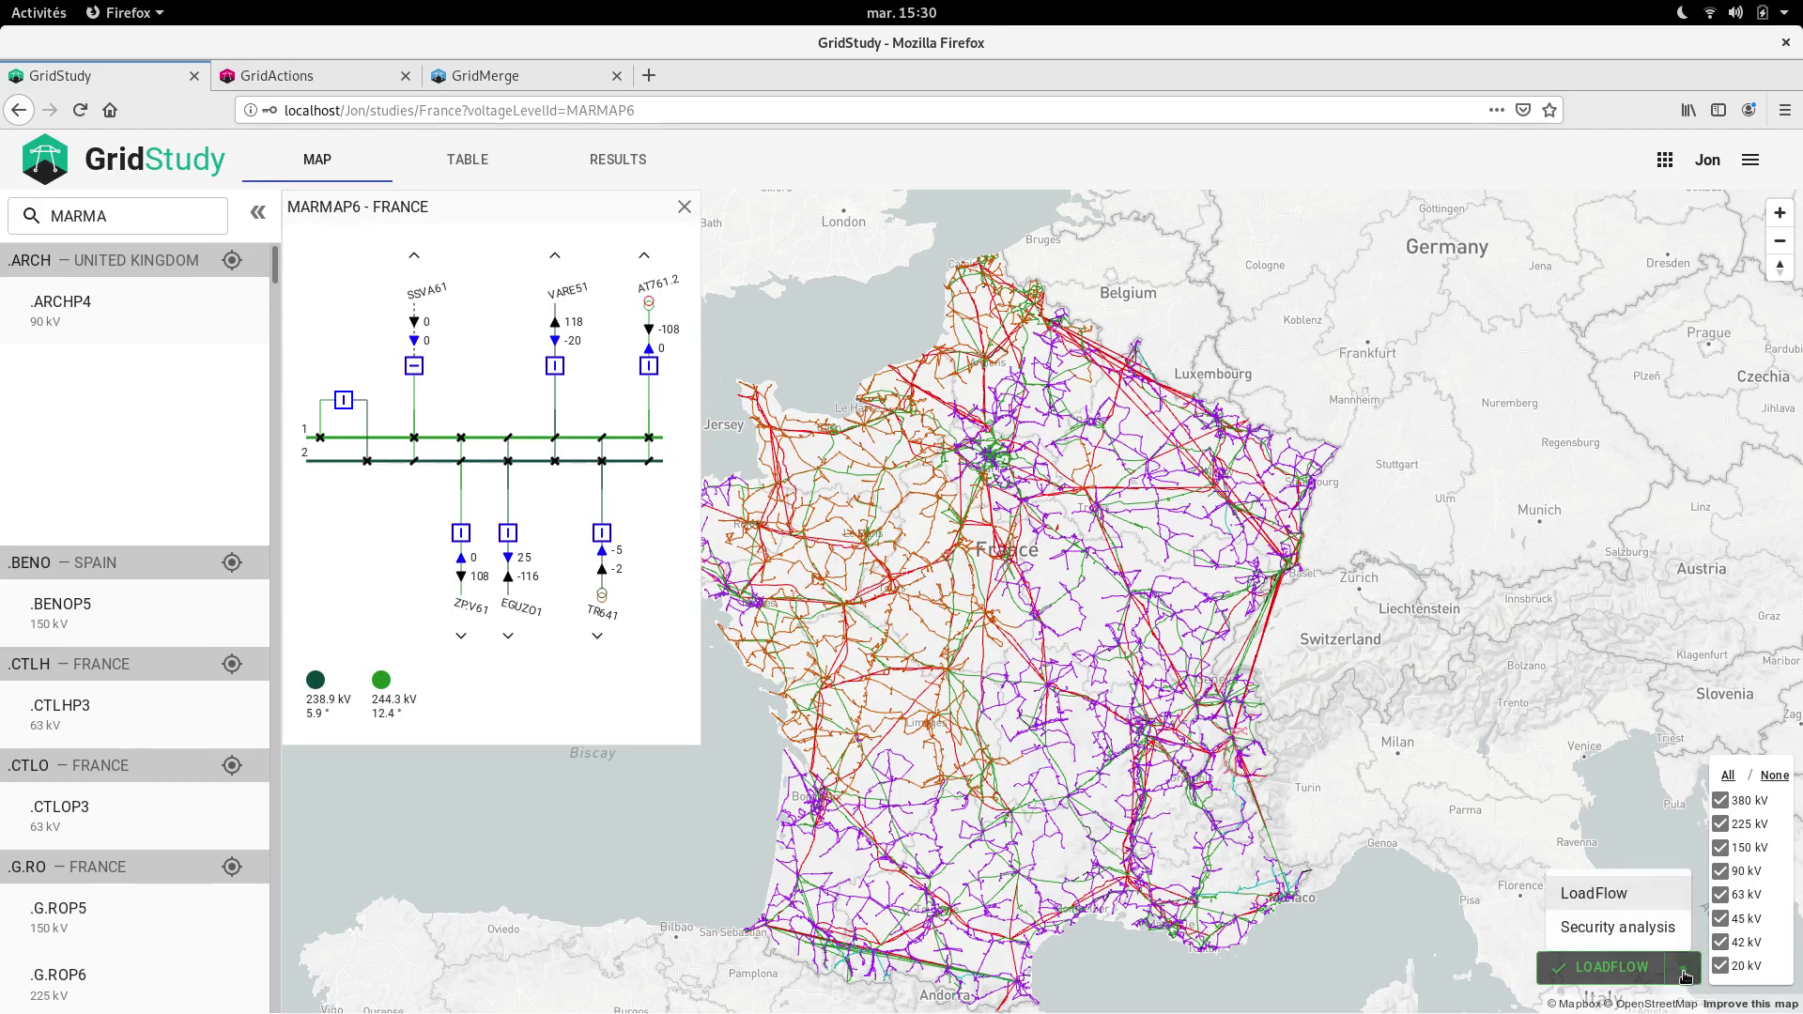
pyautogui.click(1654, 928)
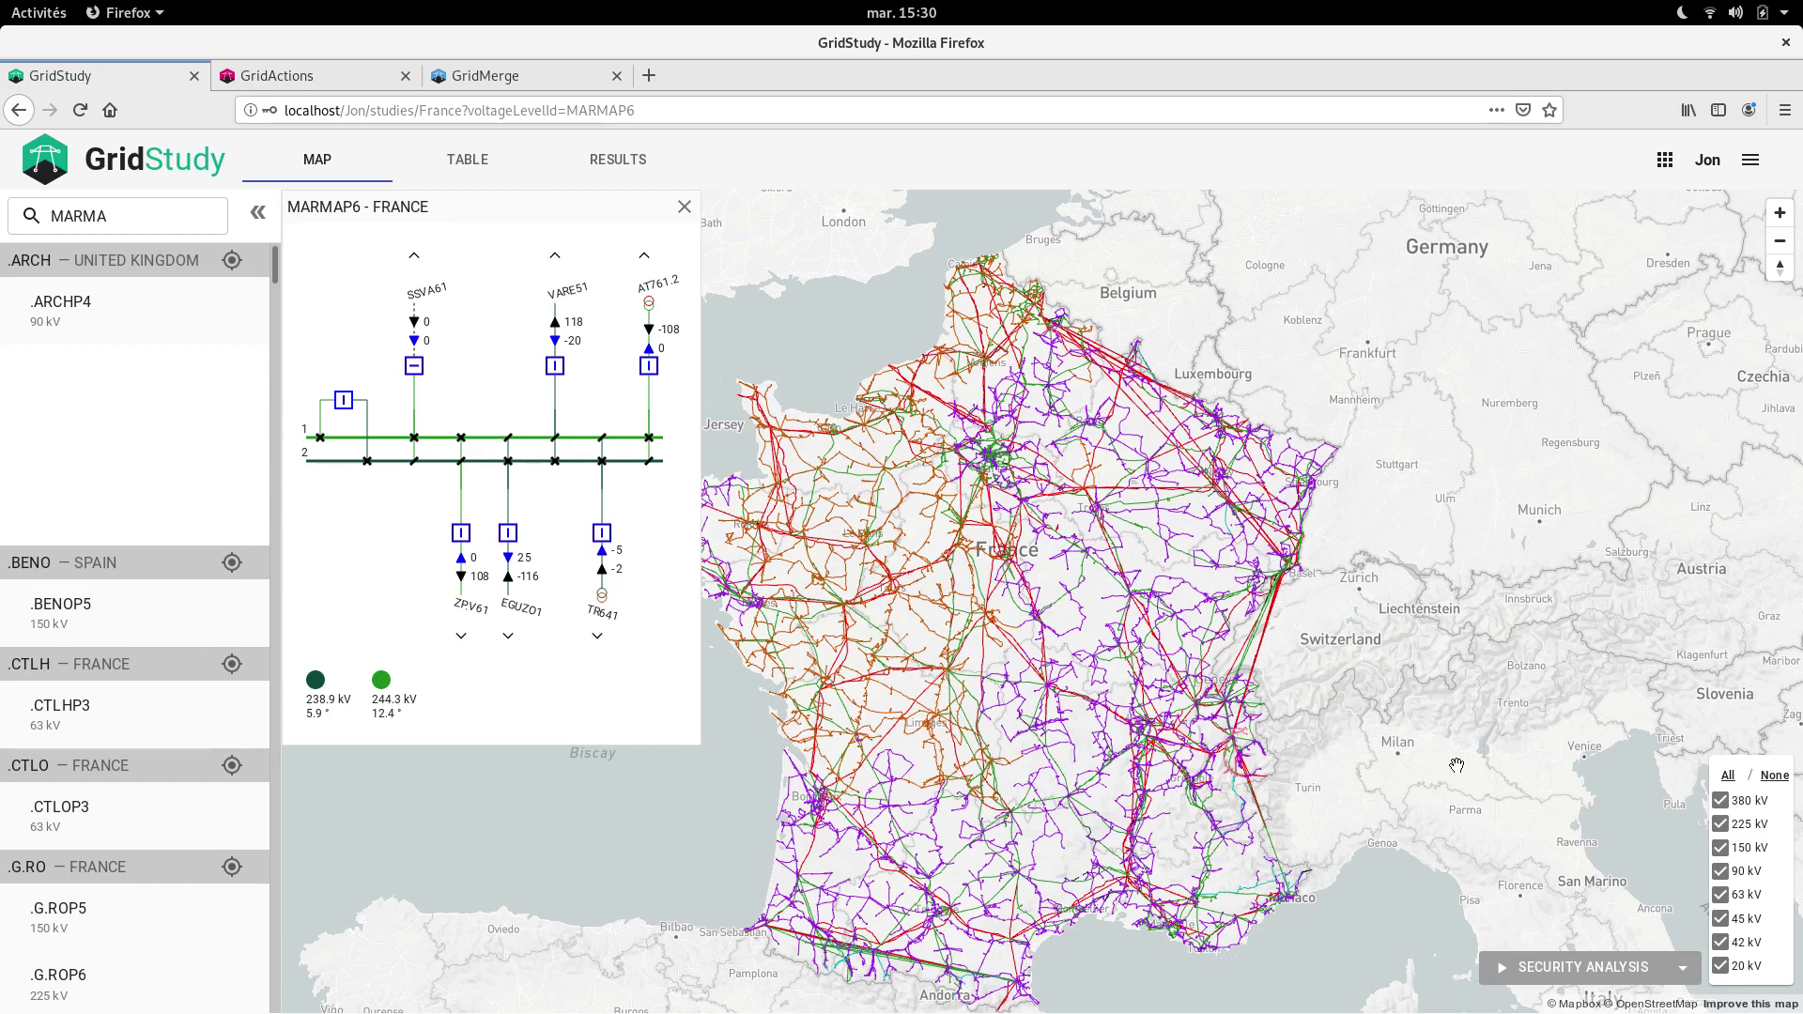
pyautogui.click(1557, 968)
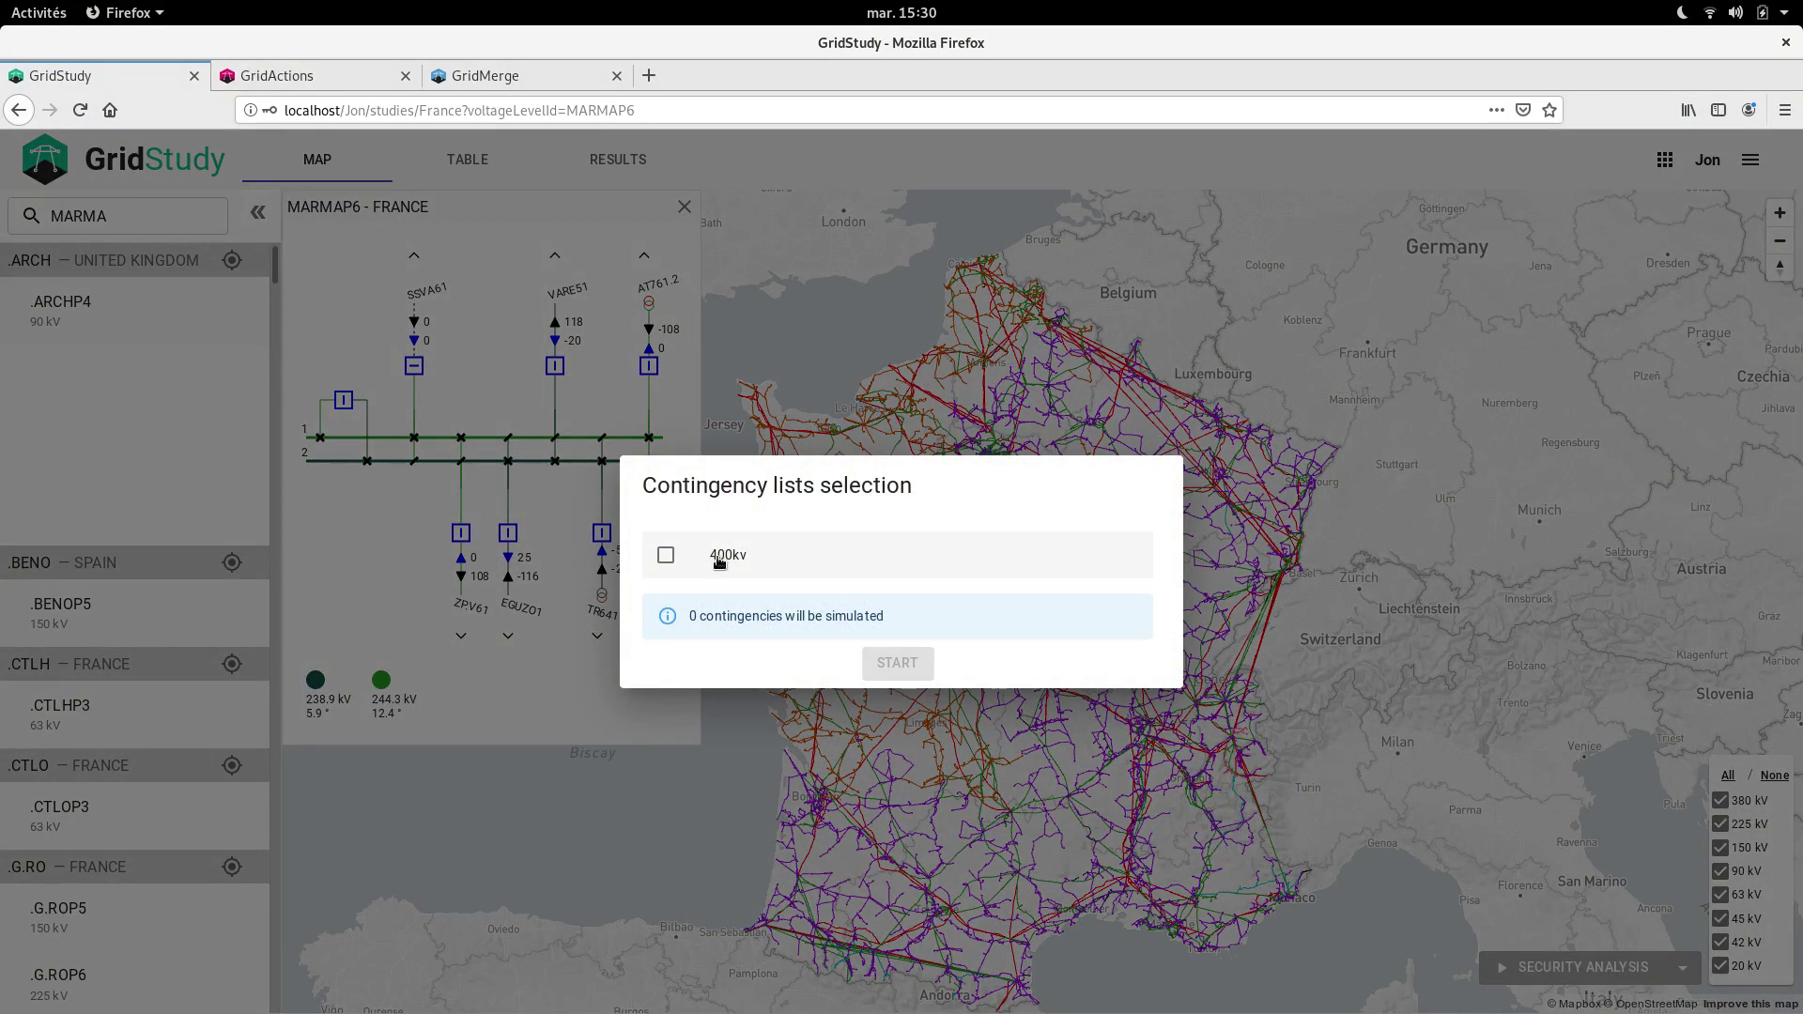
pyautogui.click(667, 556)
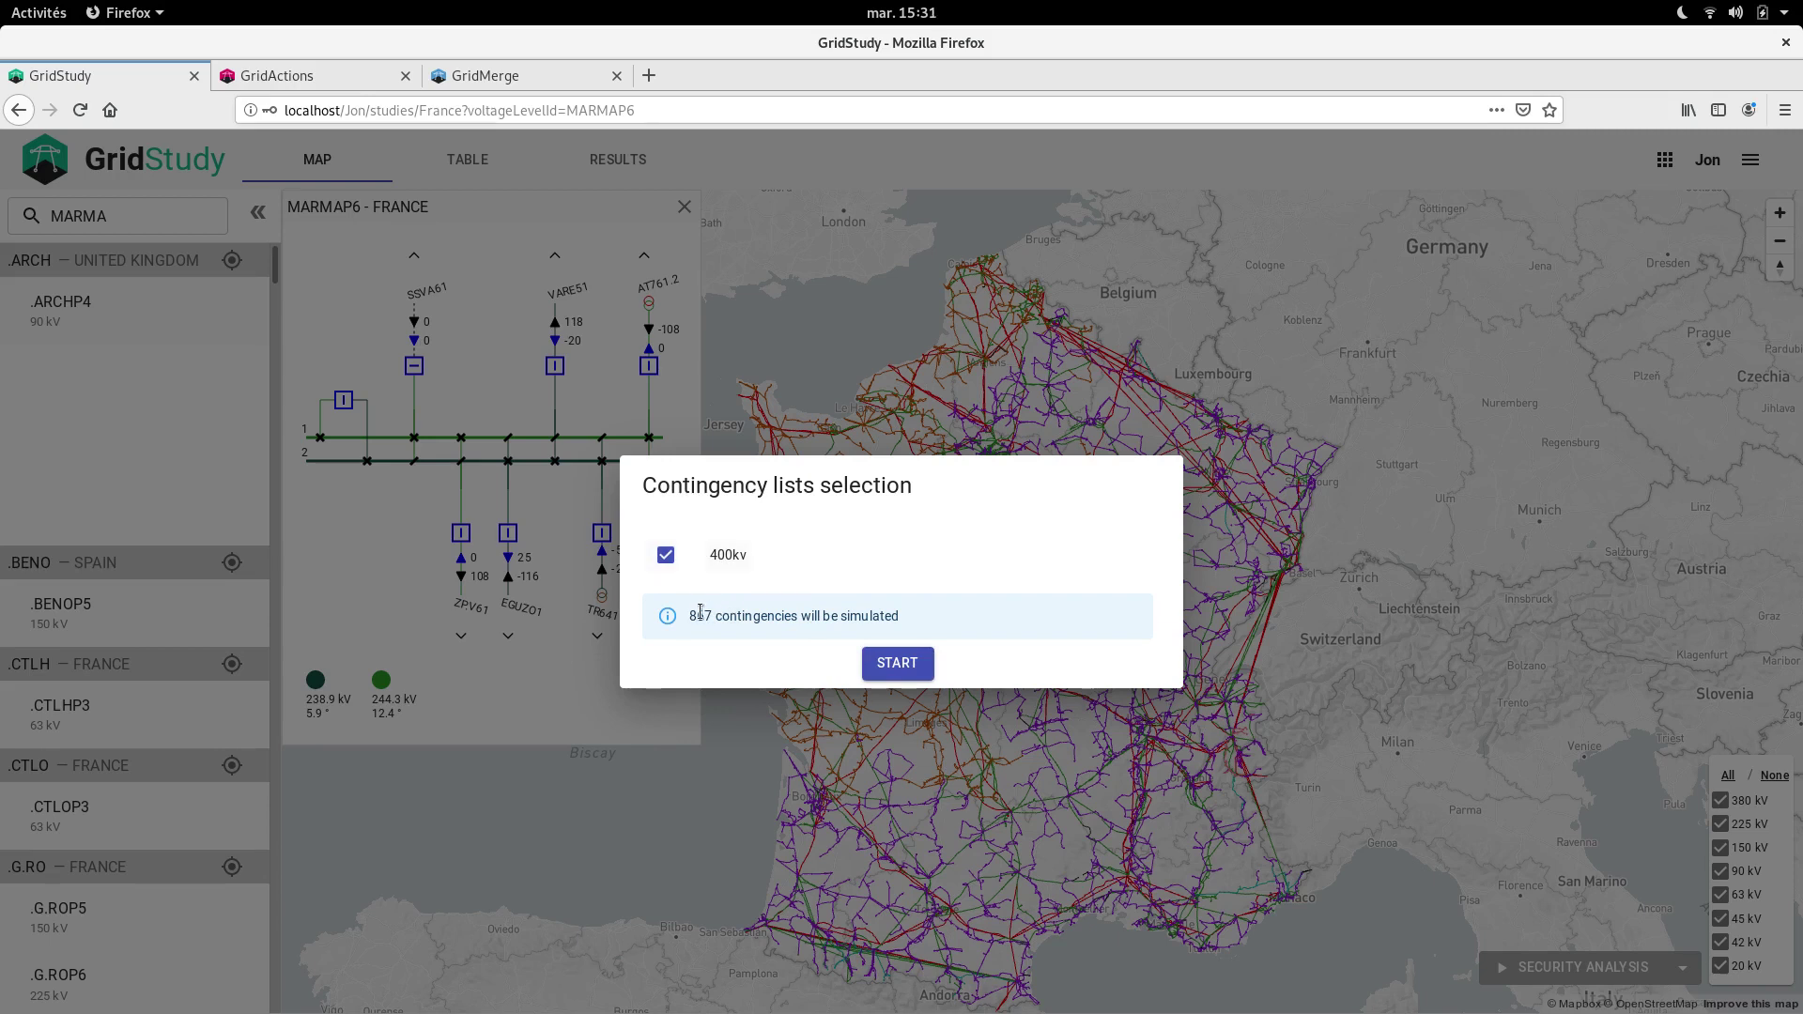
pyautogui.moveTo(686, 615); pyautogui.dragTo(809, 620)
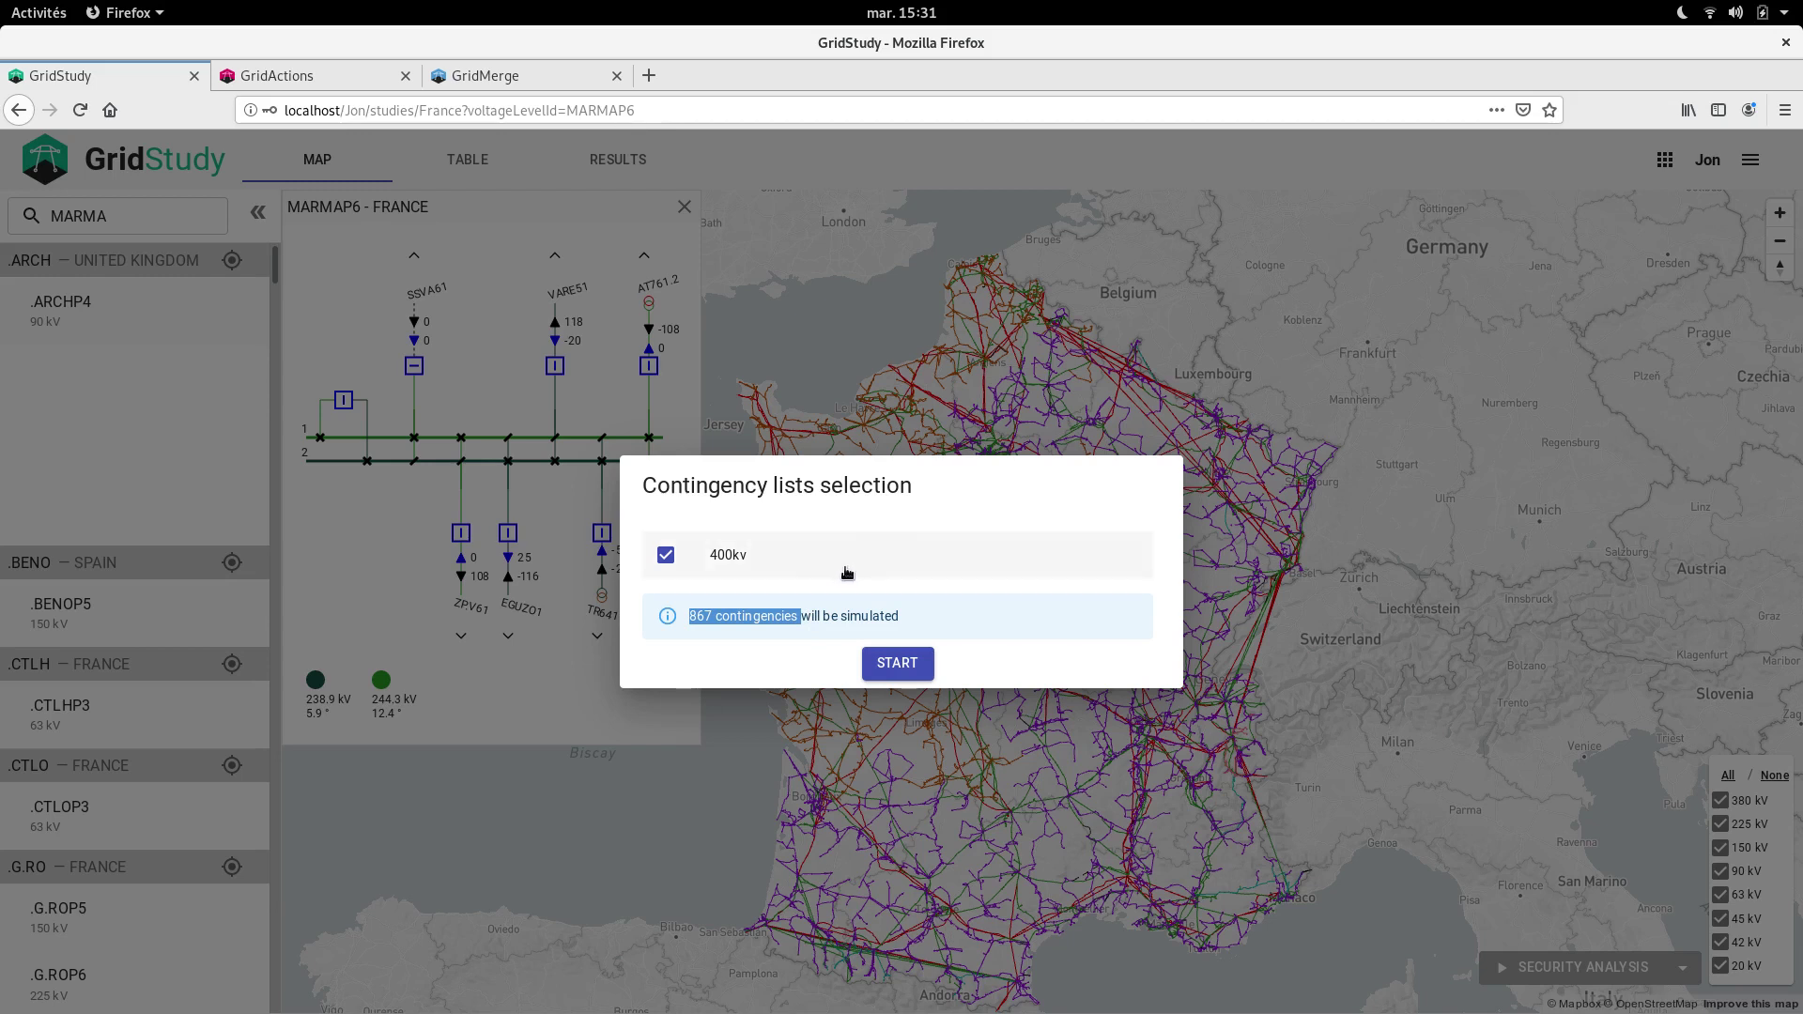
pyautogui.click(896, 418)
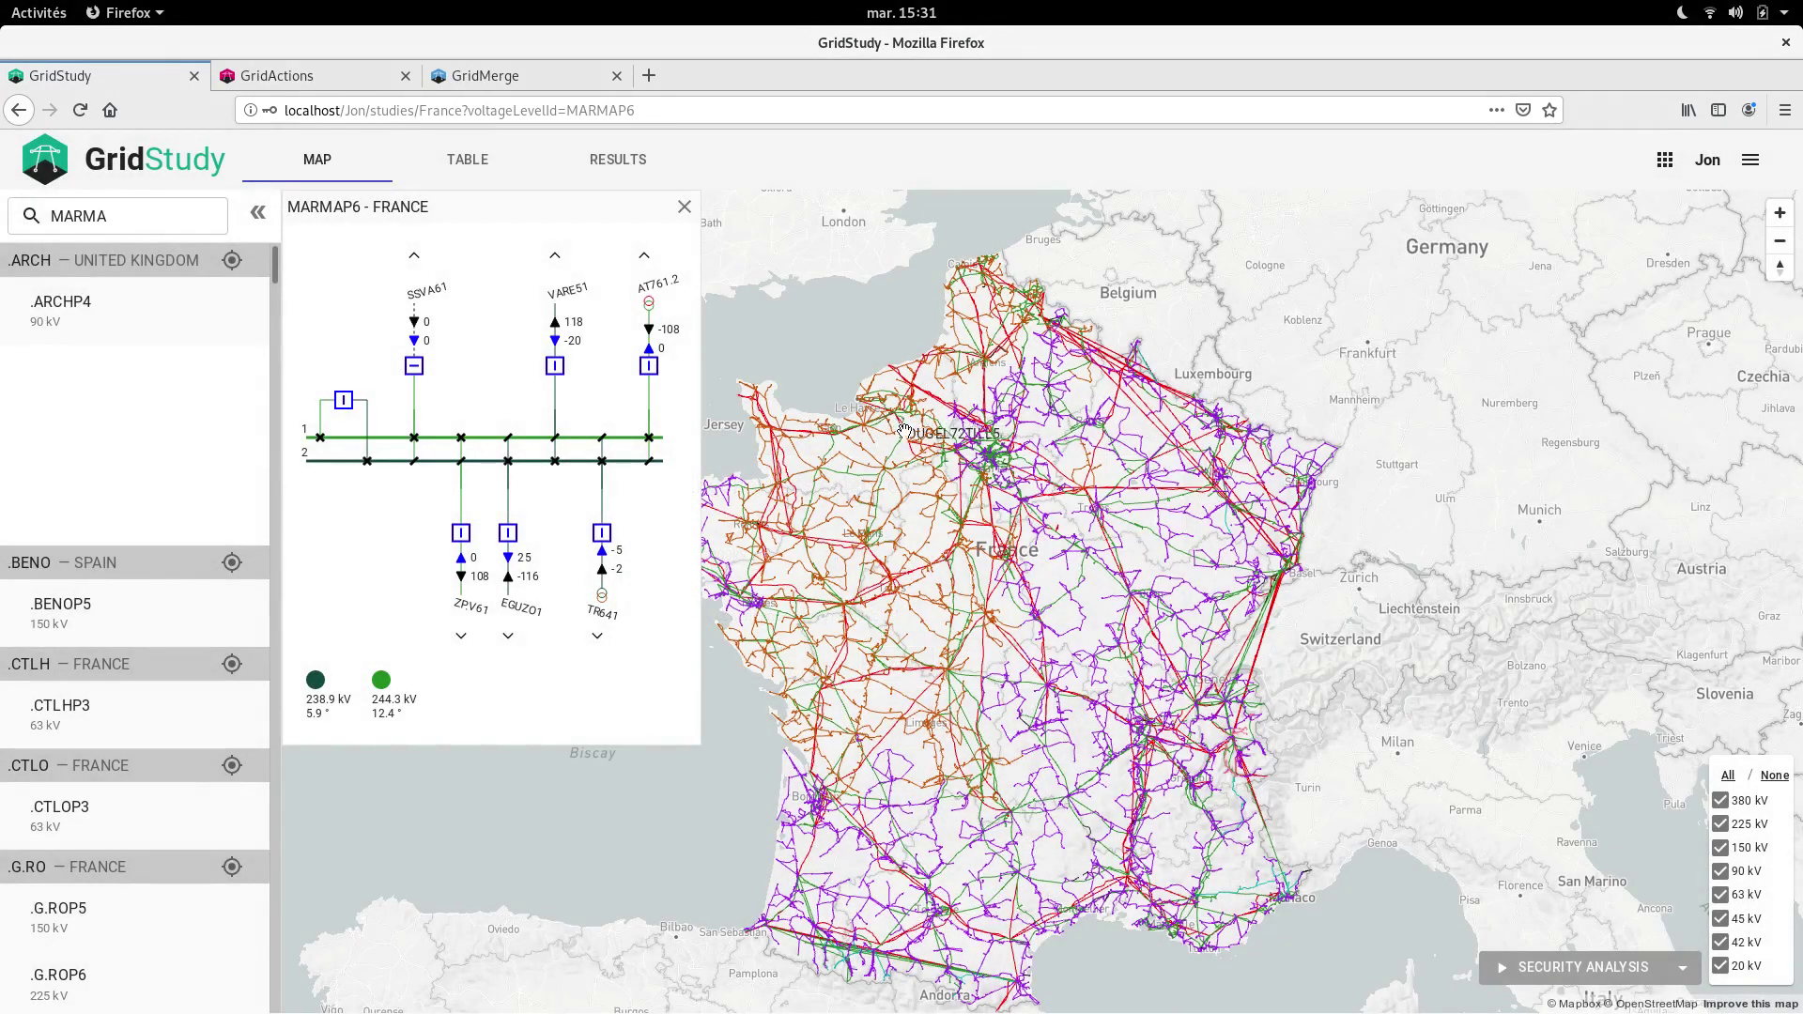
# Switch to GridActions and examine the full script that defines the 400kv contingency list
pyautogui.click(357, 79)
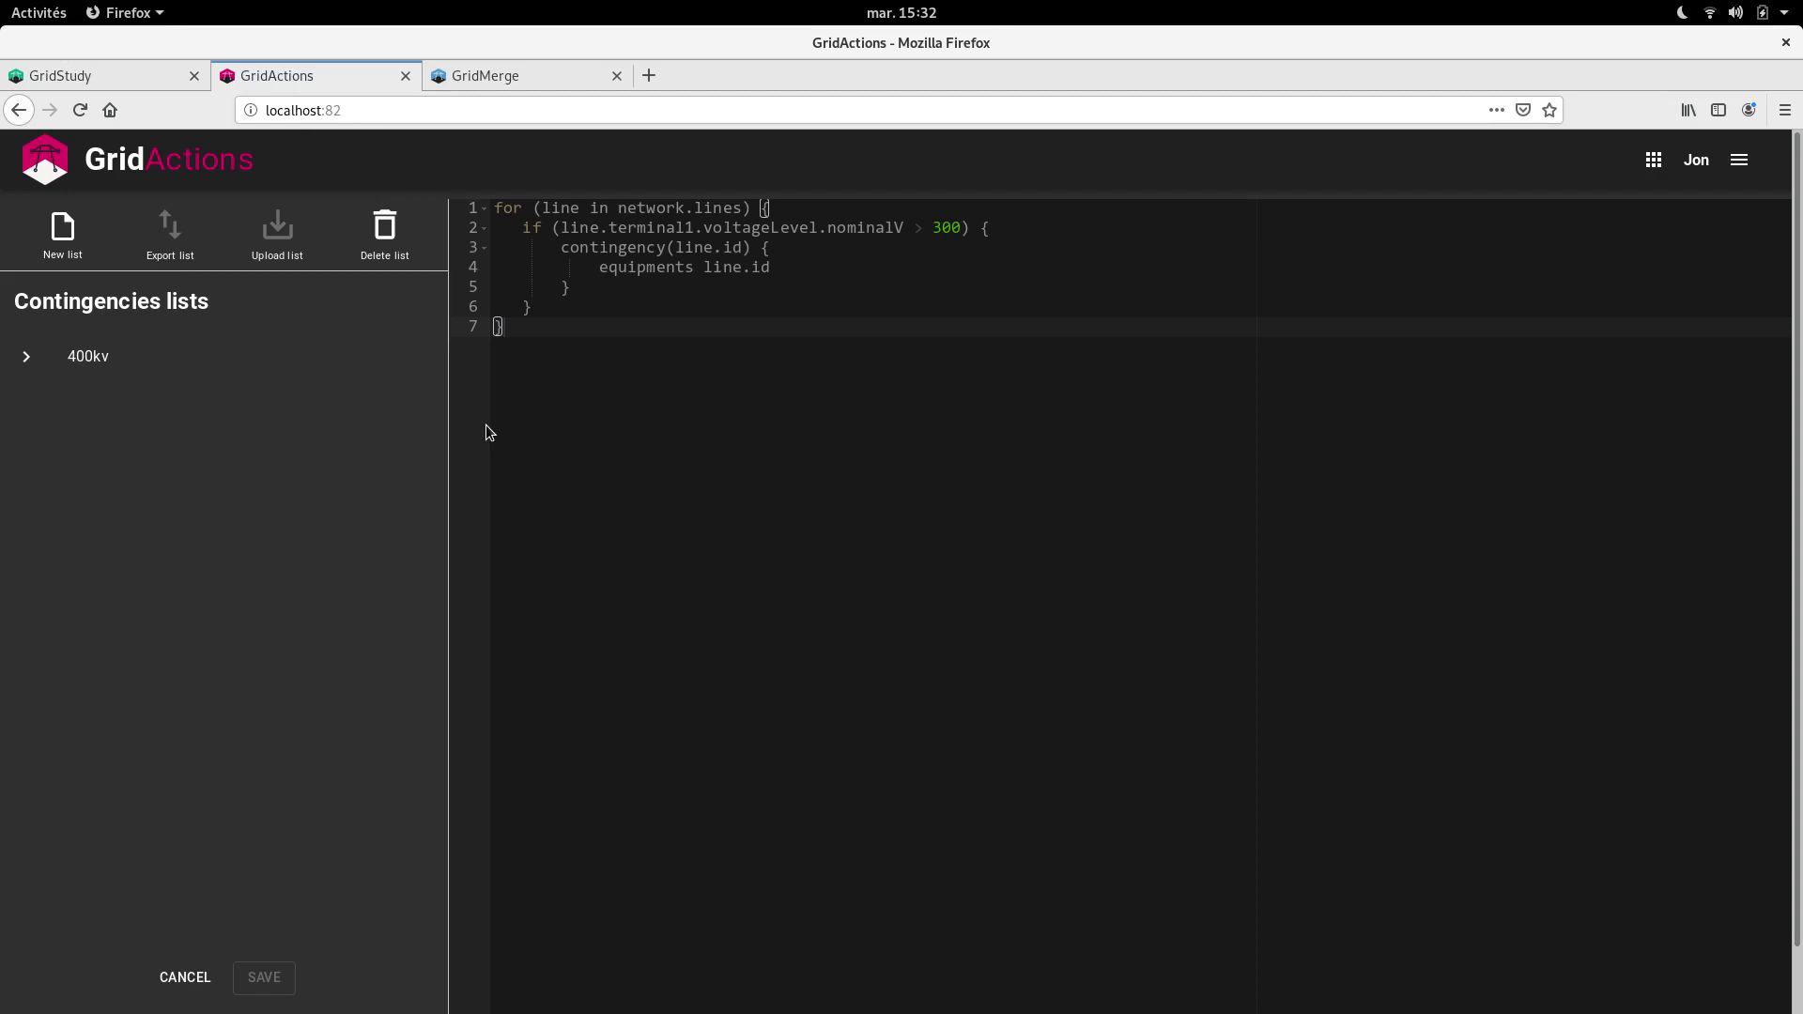
pyautogui.moveTo(505, 327); pyautogui.dragTo(477, 201)
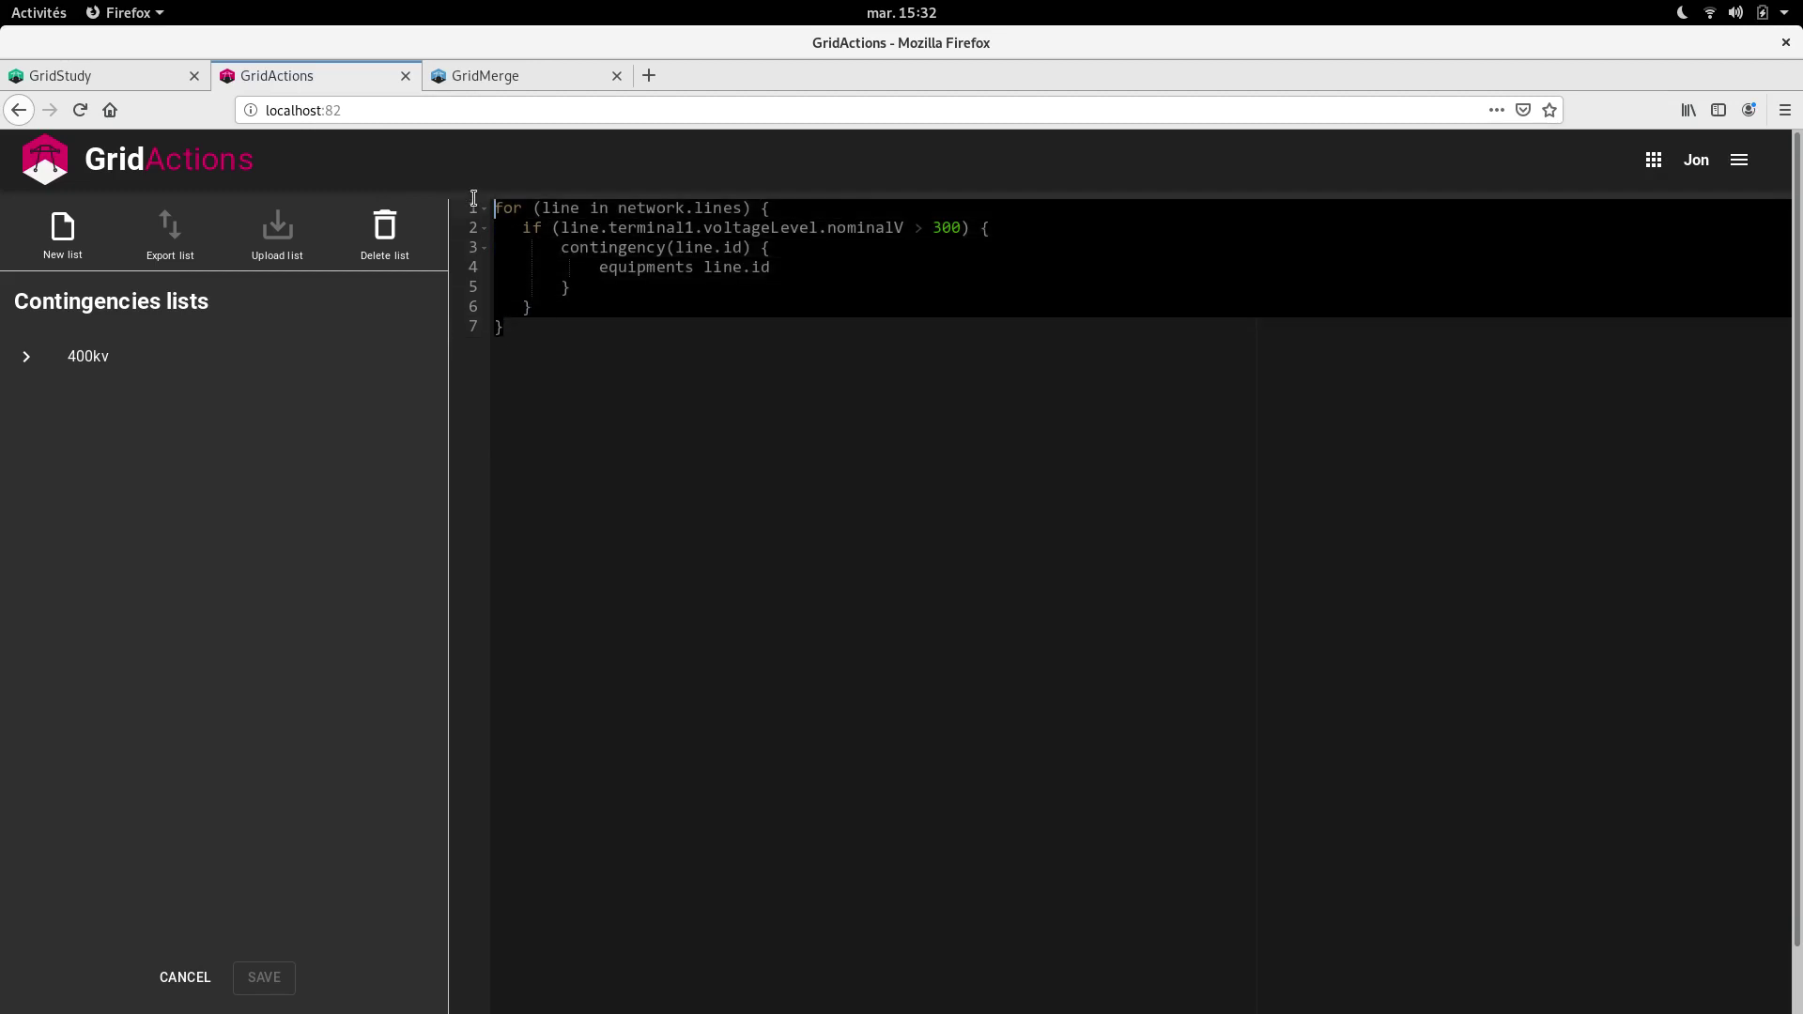
pyautogui.click(596, 327)
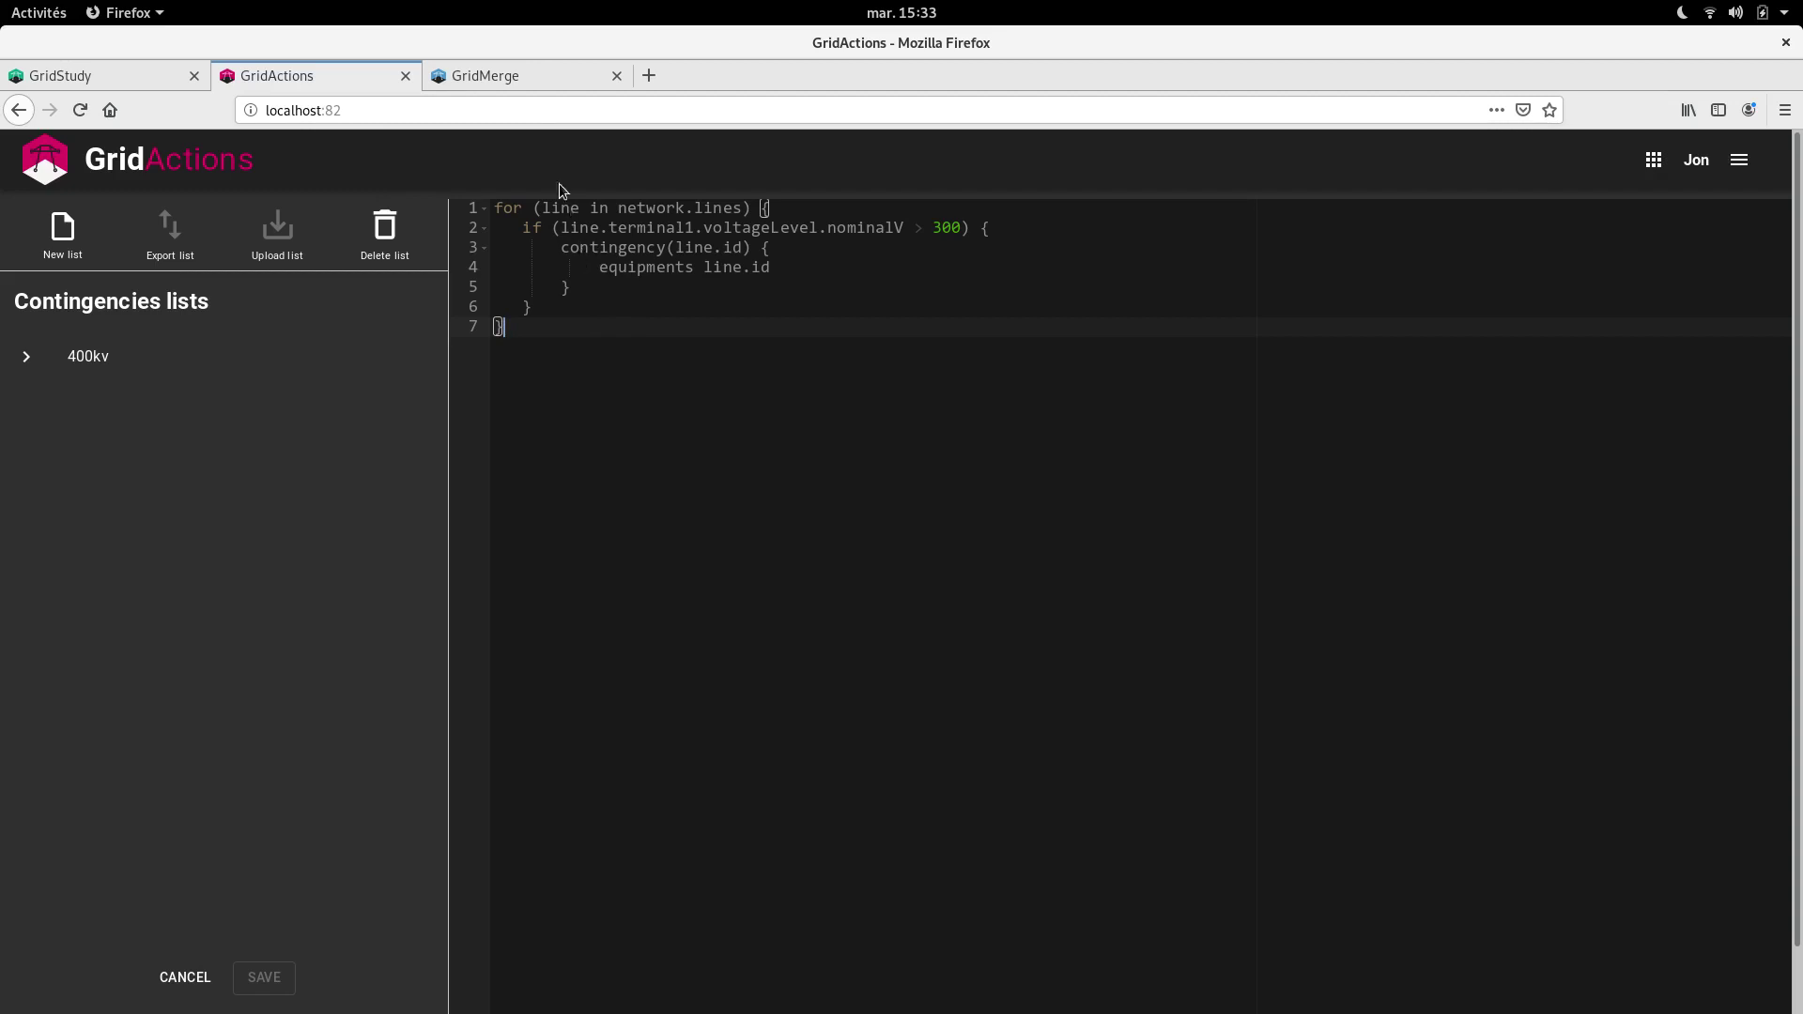
# Switch to GridMerge's BE-NL process and close the browser's developer tools
pyautogui.click(541, 77)
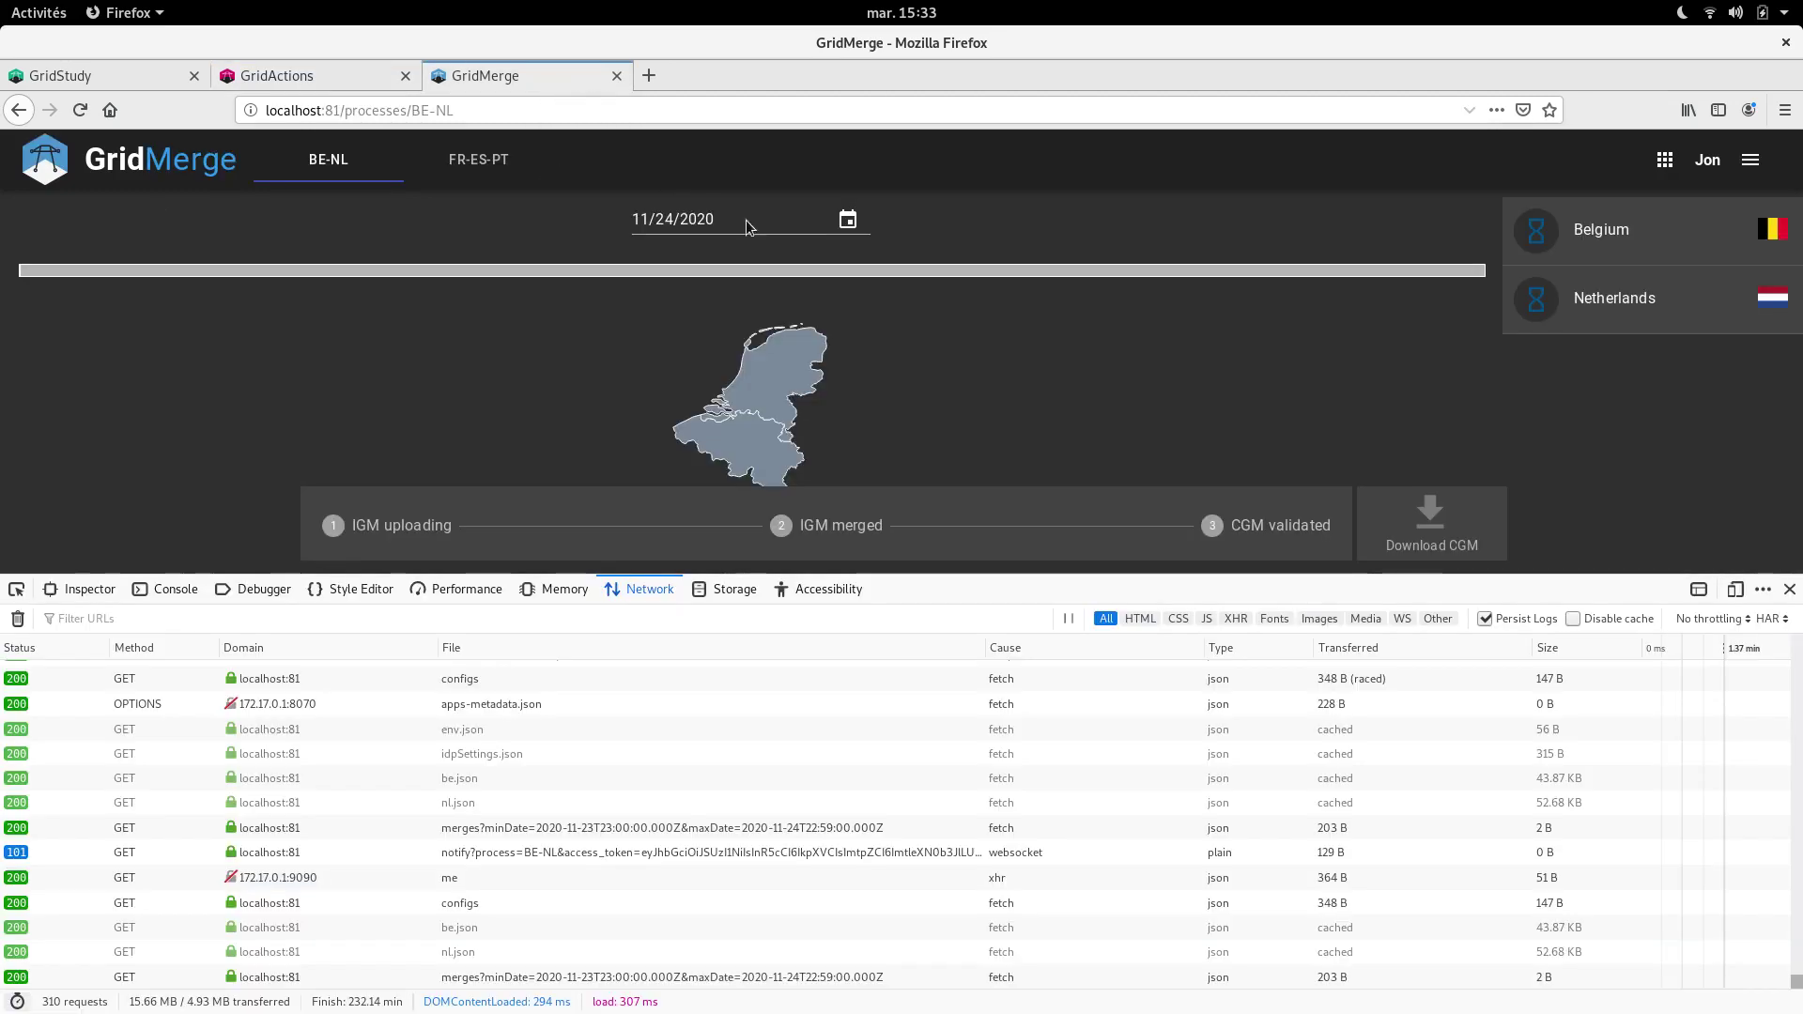
pyautogui.click(1790, 590)
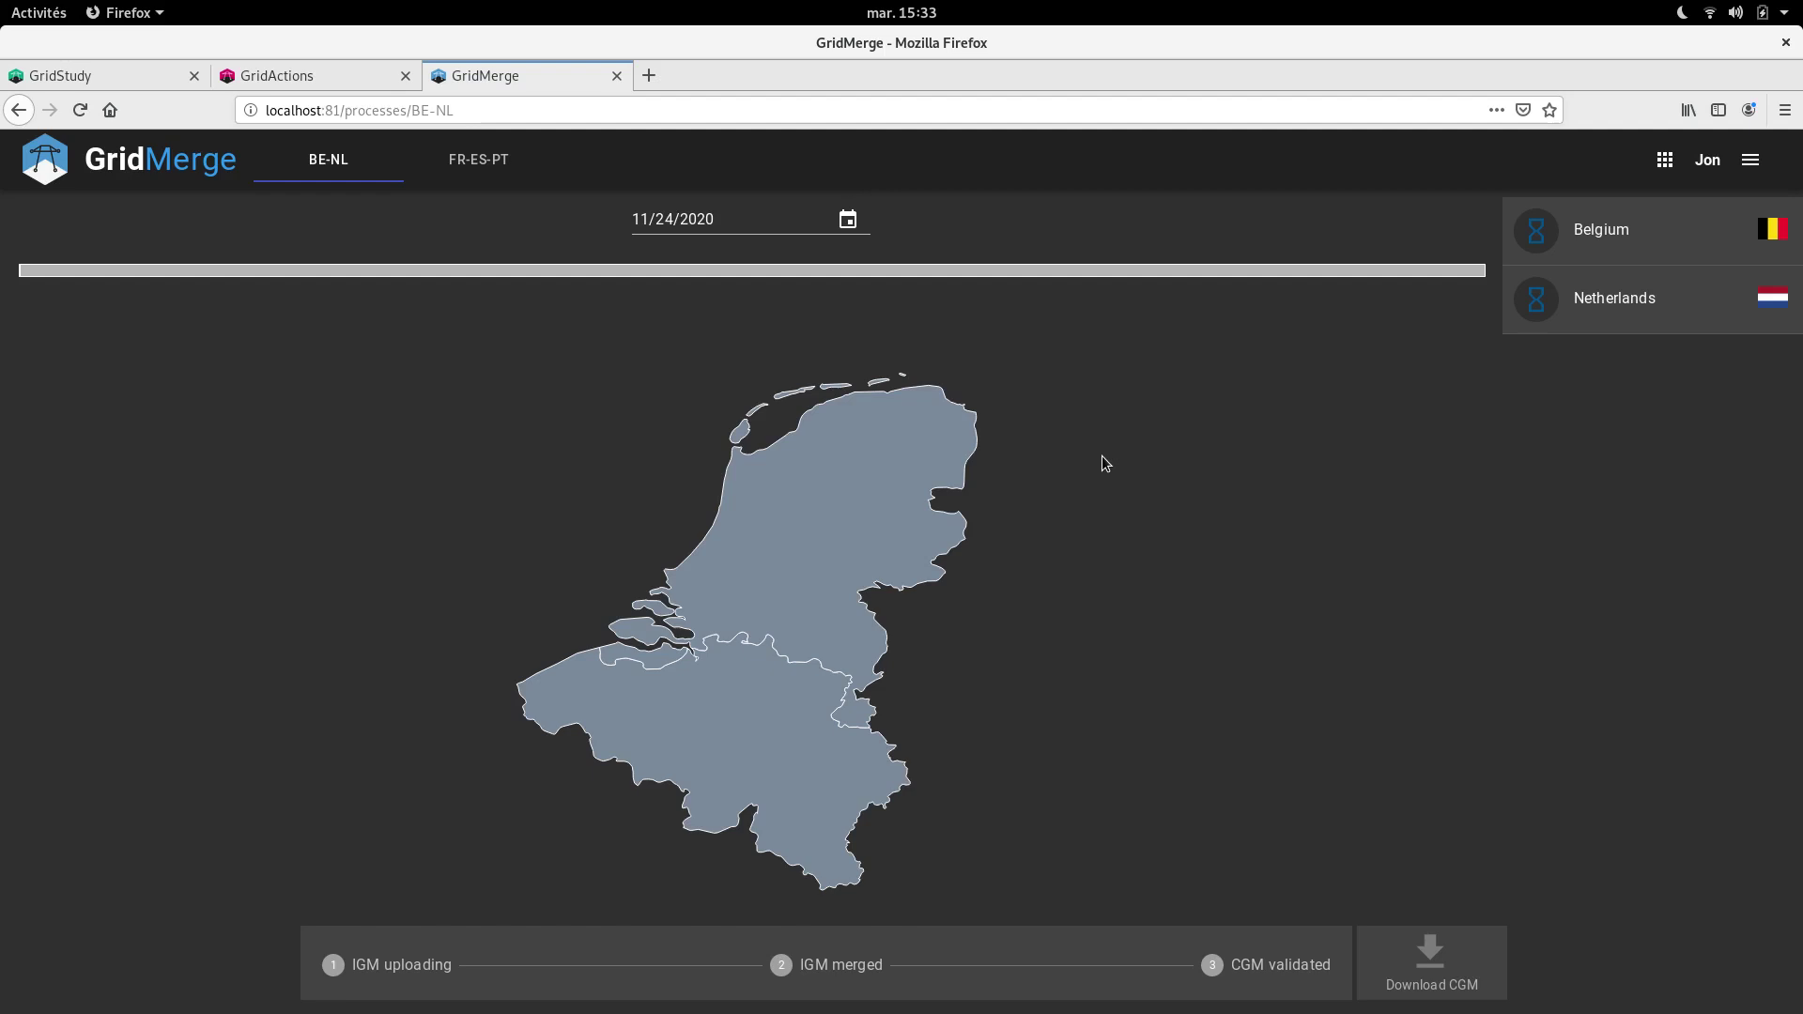
# Run ./run_day.sh from the home directory in the terminal's second session
pyautogui.hotkey('alt', 'Tab')
pyautogui.hotkey('alt', 'Tab')
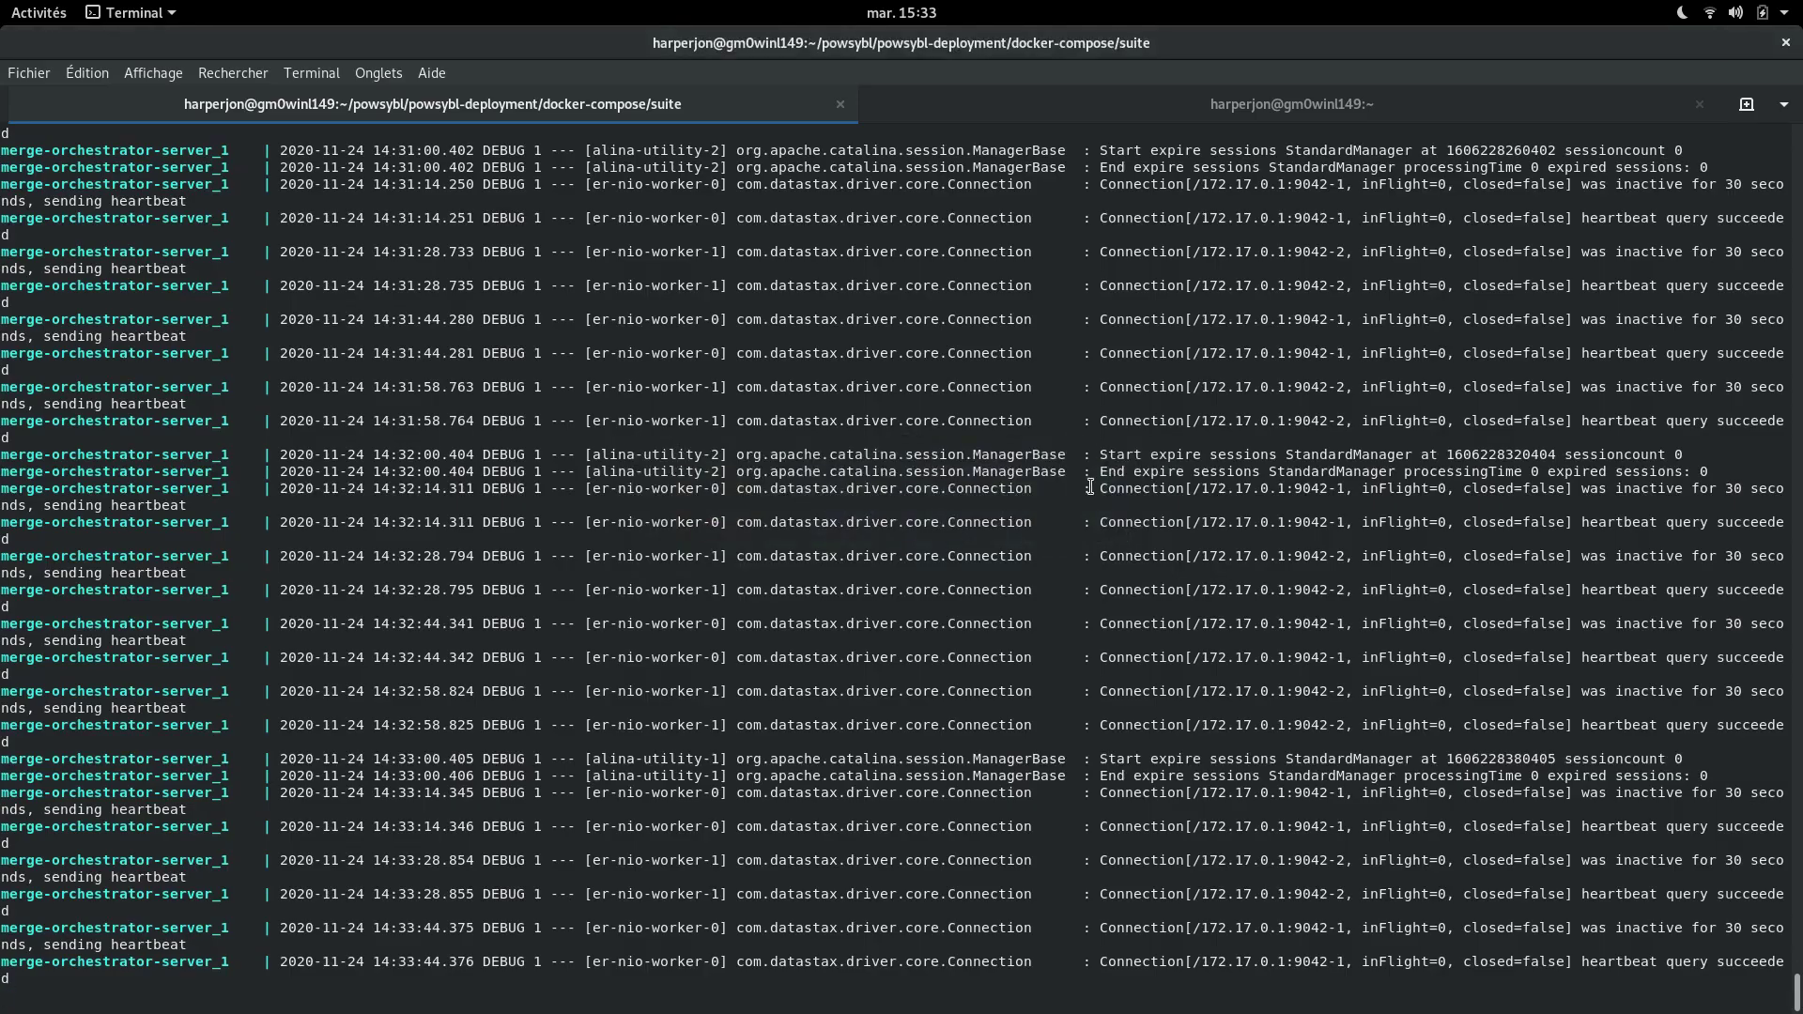
pyautogui.hotkey('ctrl', 'pagedown')
pyautogui.press('Up')
pyautogui.press('Down')
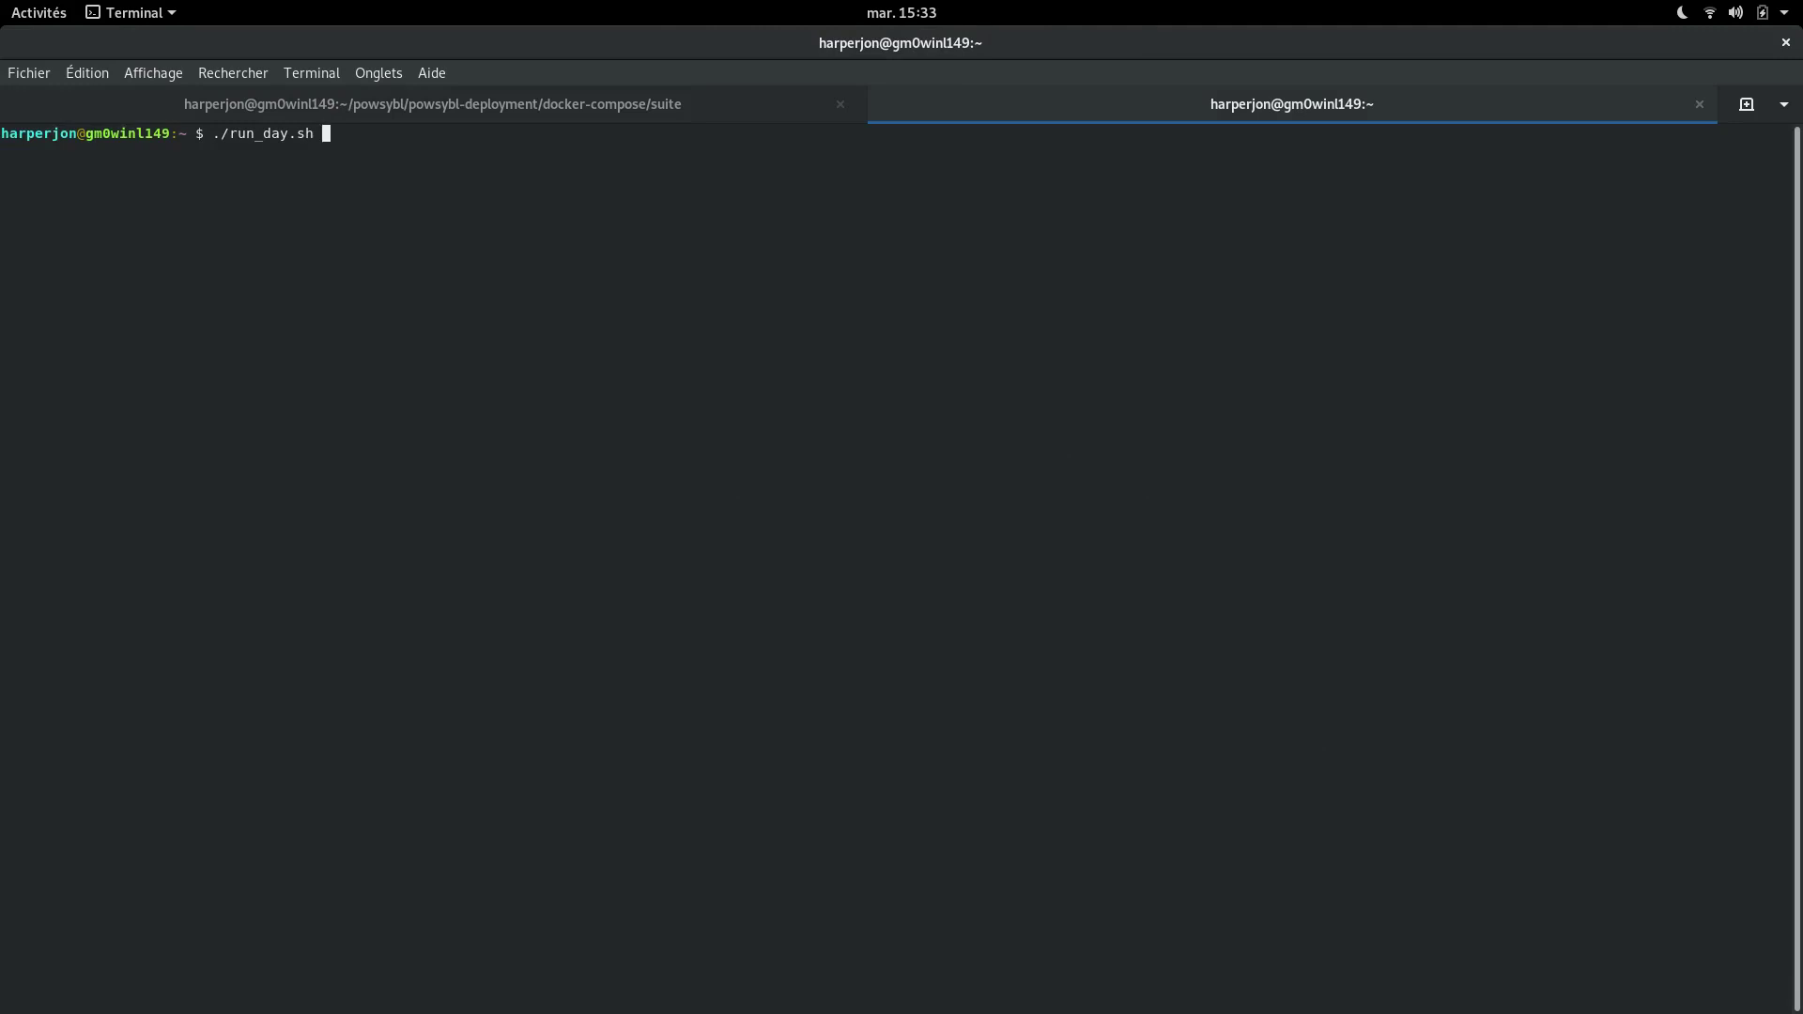
pyautogui.press('Return')
# Return to GridMerge and show the BE-NL merge at 02:30 and 03:30 on the 11/24/2020 timeline
pyautogui.hotkey('alt', 'Tab')
pyautogui.hotkey('alt', 'Tab')
pyautogui.hotkey('alt', 'shift', 'Tab')
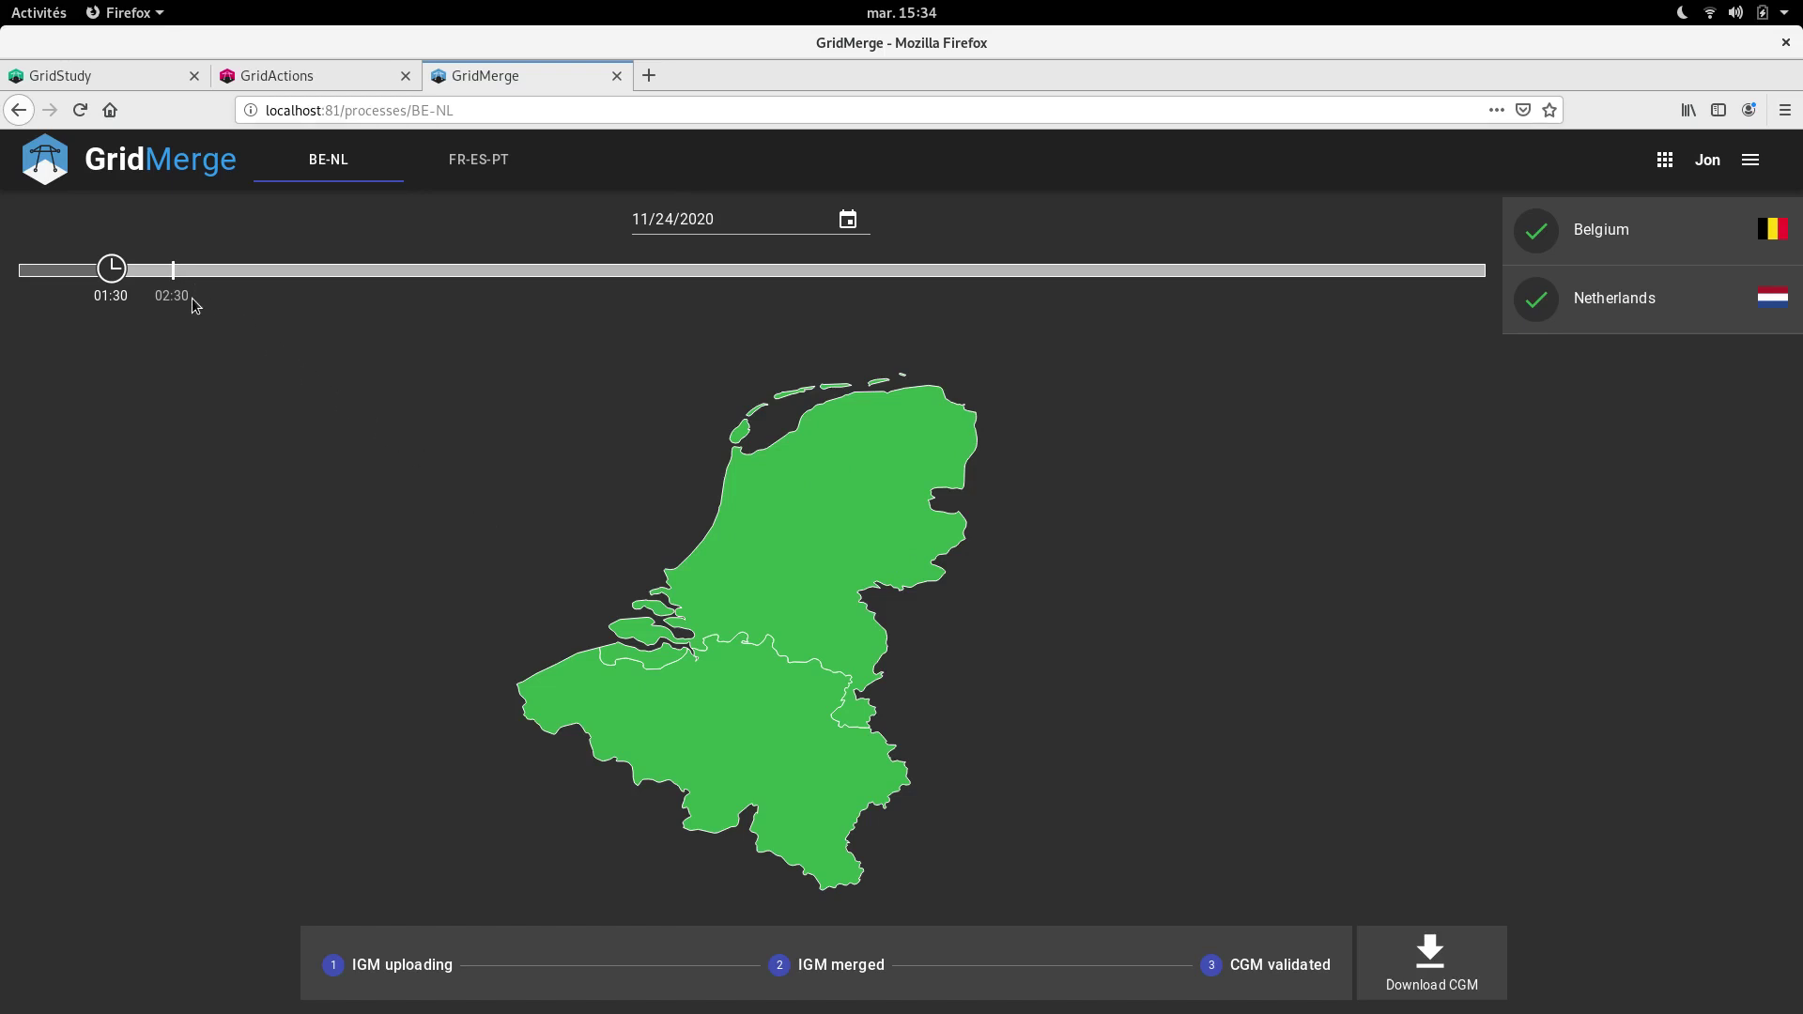
pyautogui.click(176, 274)
pyautogui.click(237, 271)
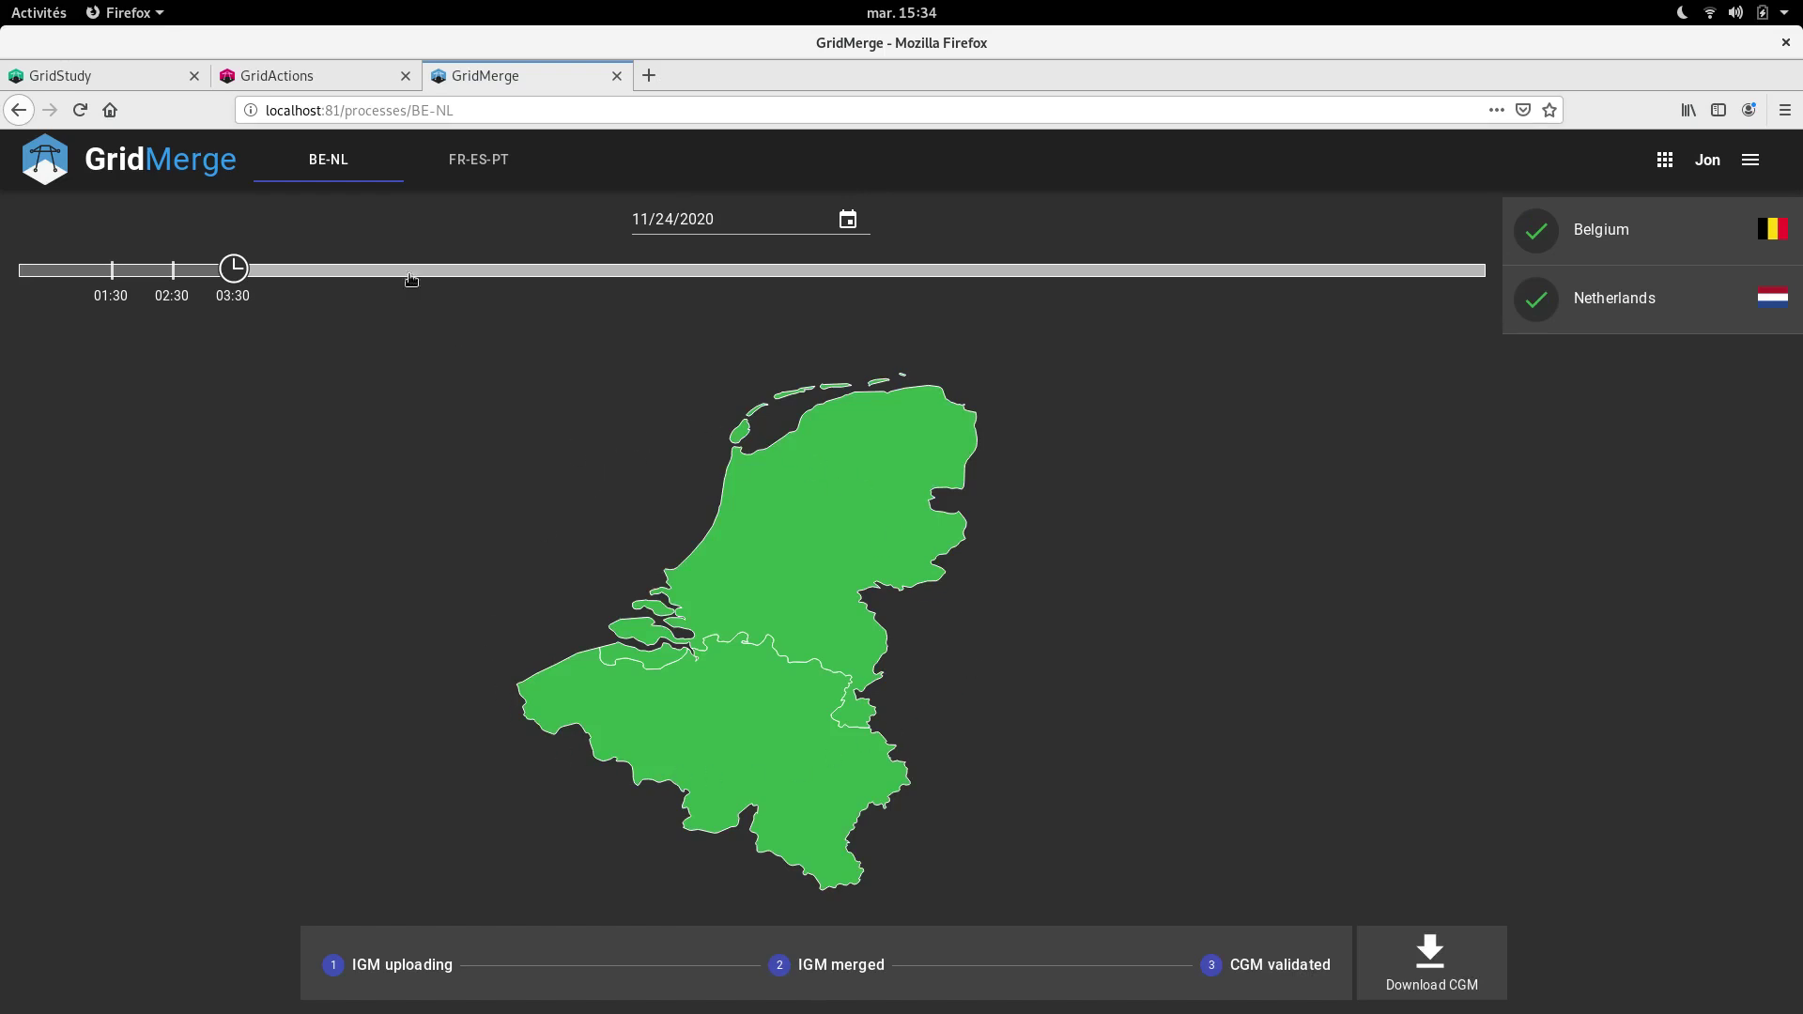
# Revisit the GridStudy map, the GridActions contingency script and the GridMerge timeline, finishing on the GridStudy map
pyautogui.click(149, 83)
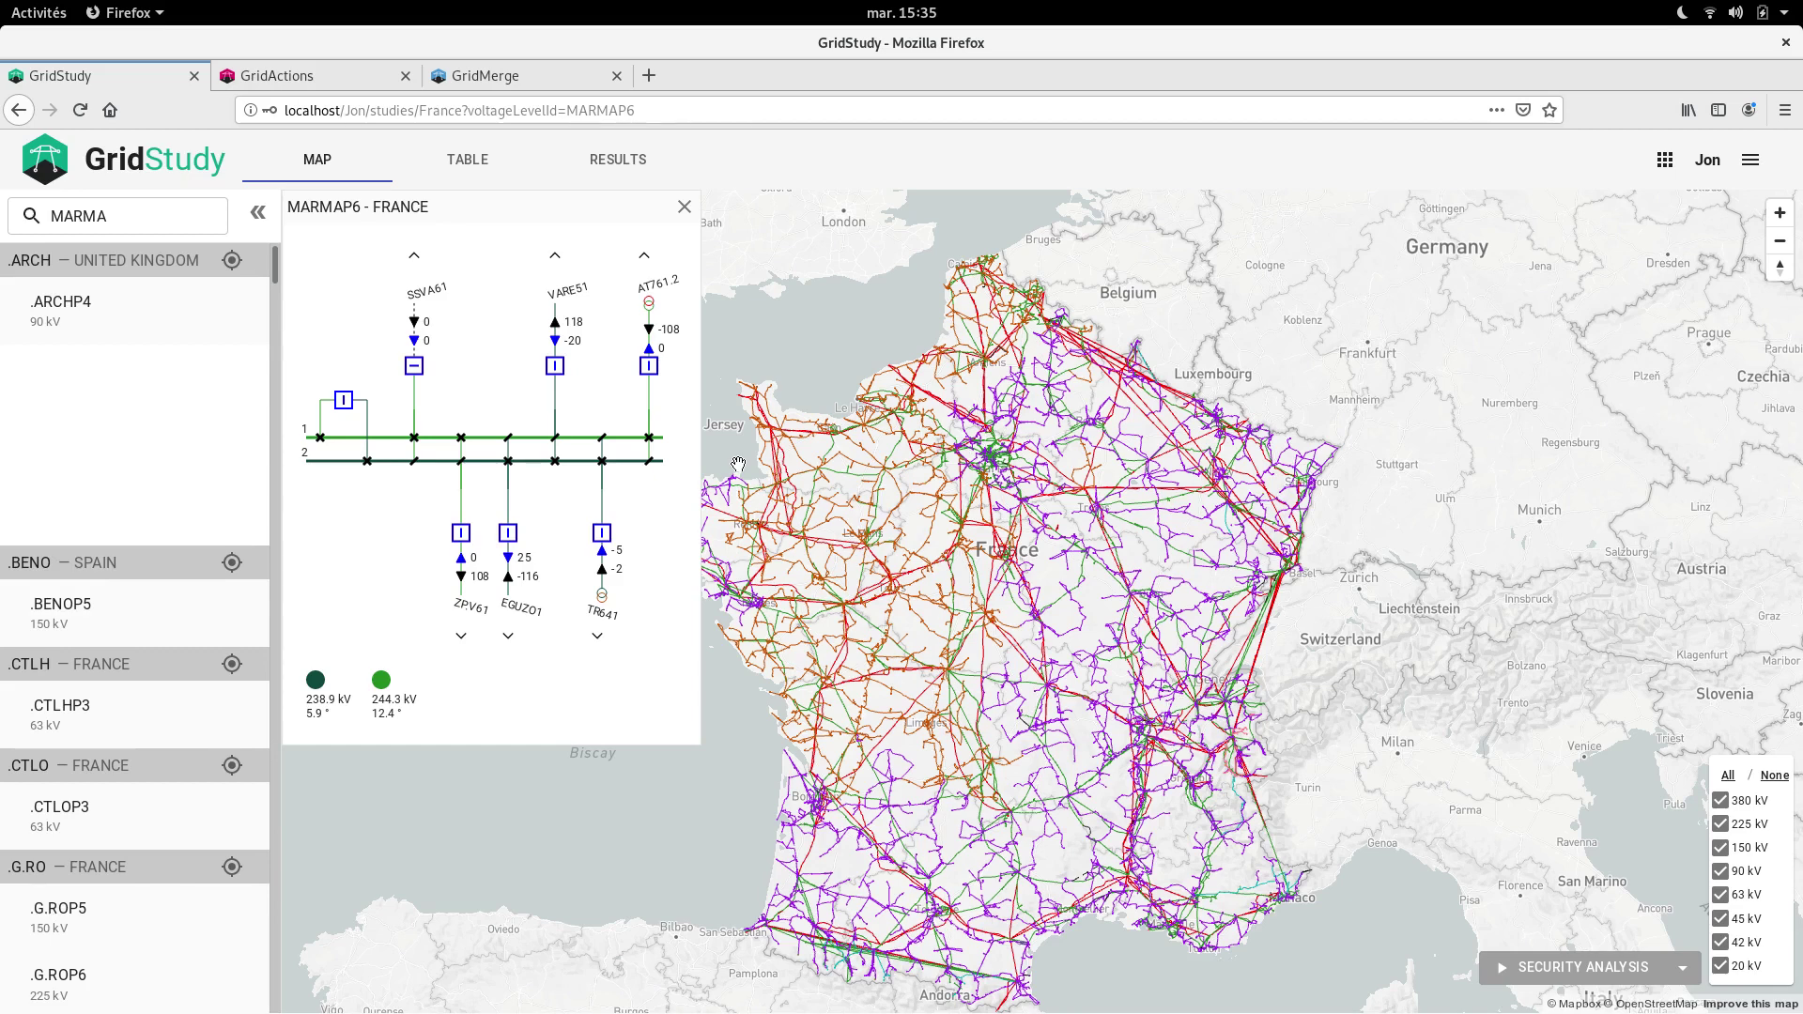
pyautogui.click(321, 84)
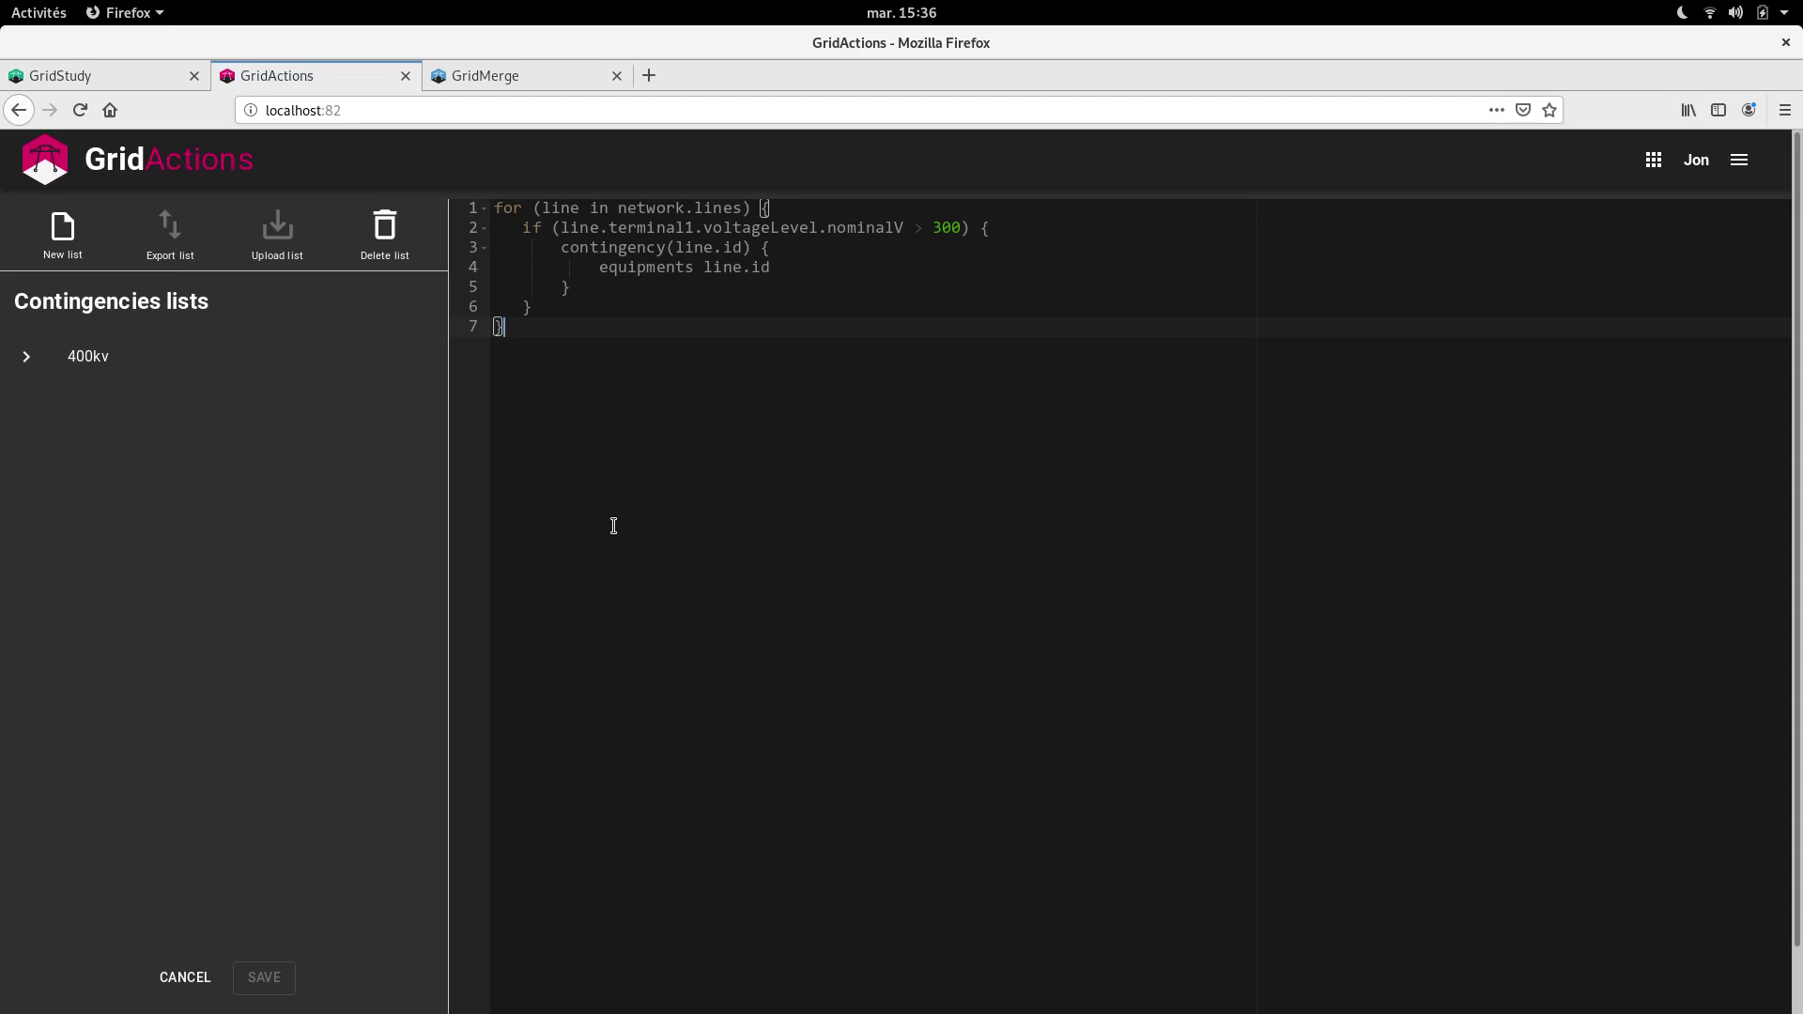
pyautogui.click(540, 83)
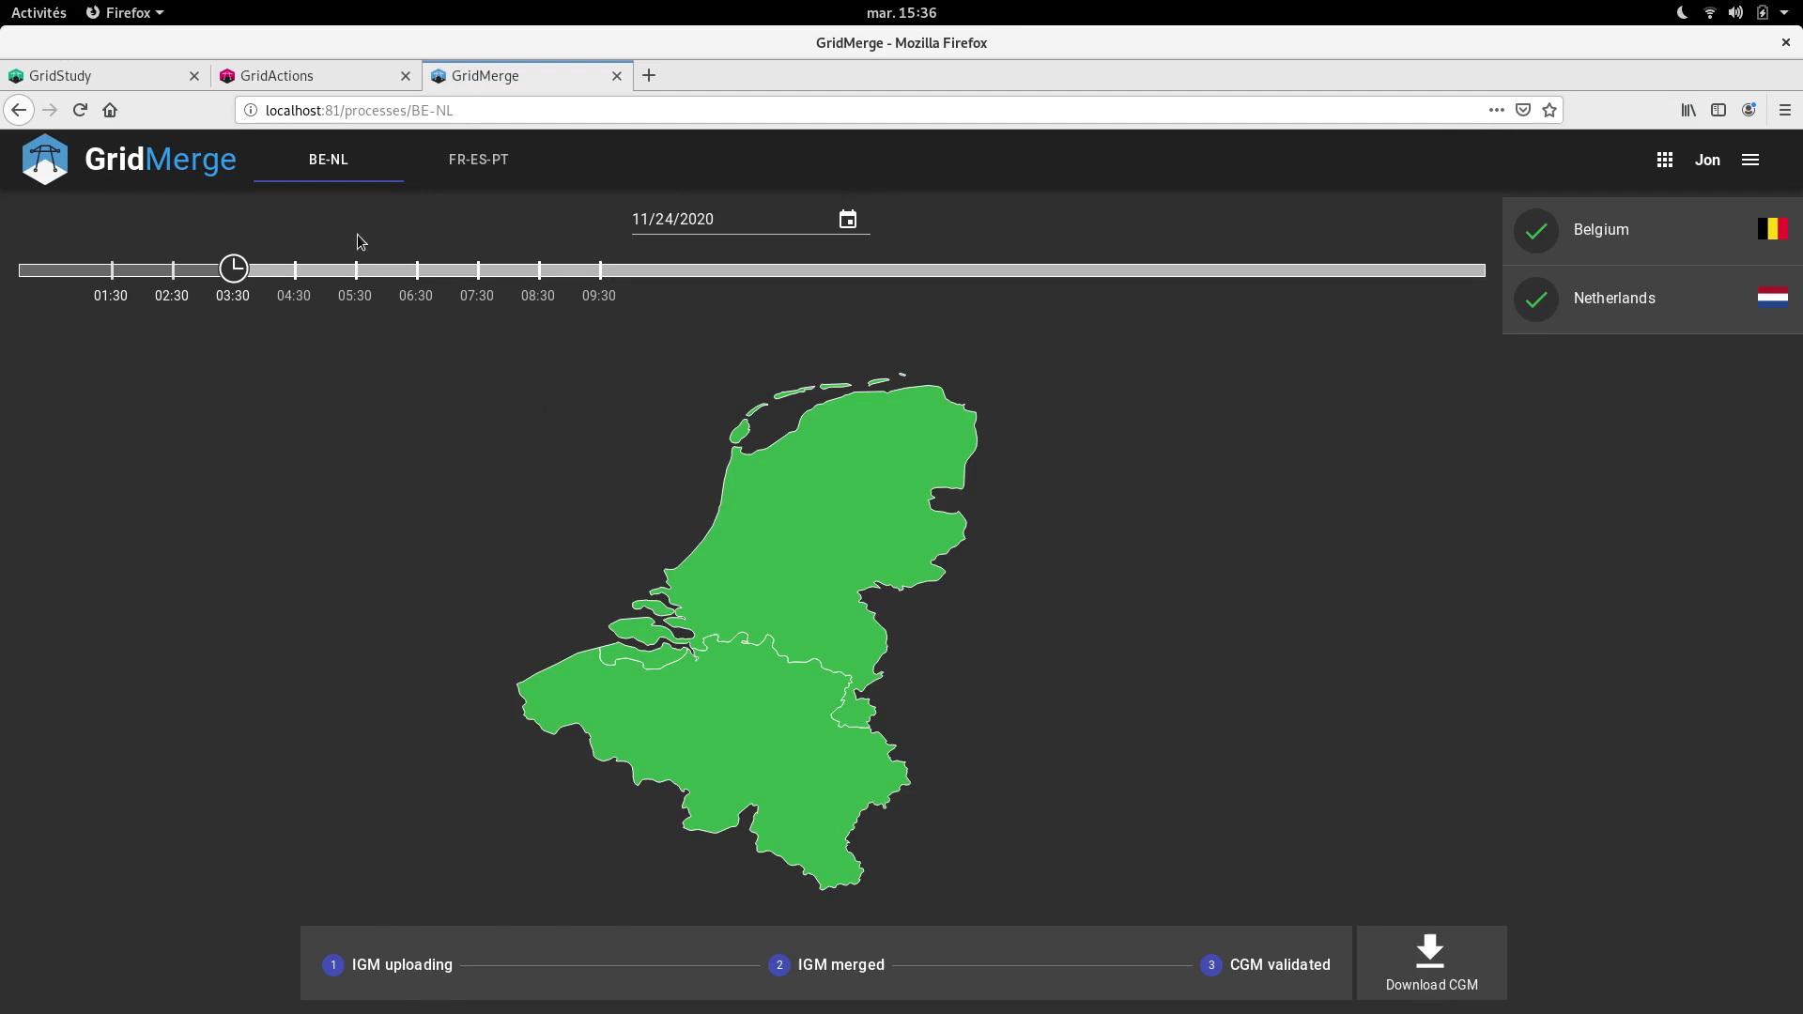
pyautogui.click(146, 77)
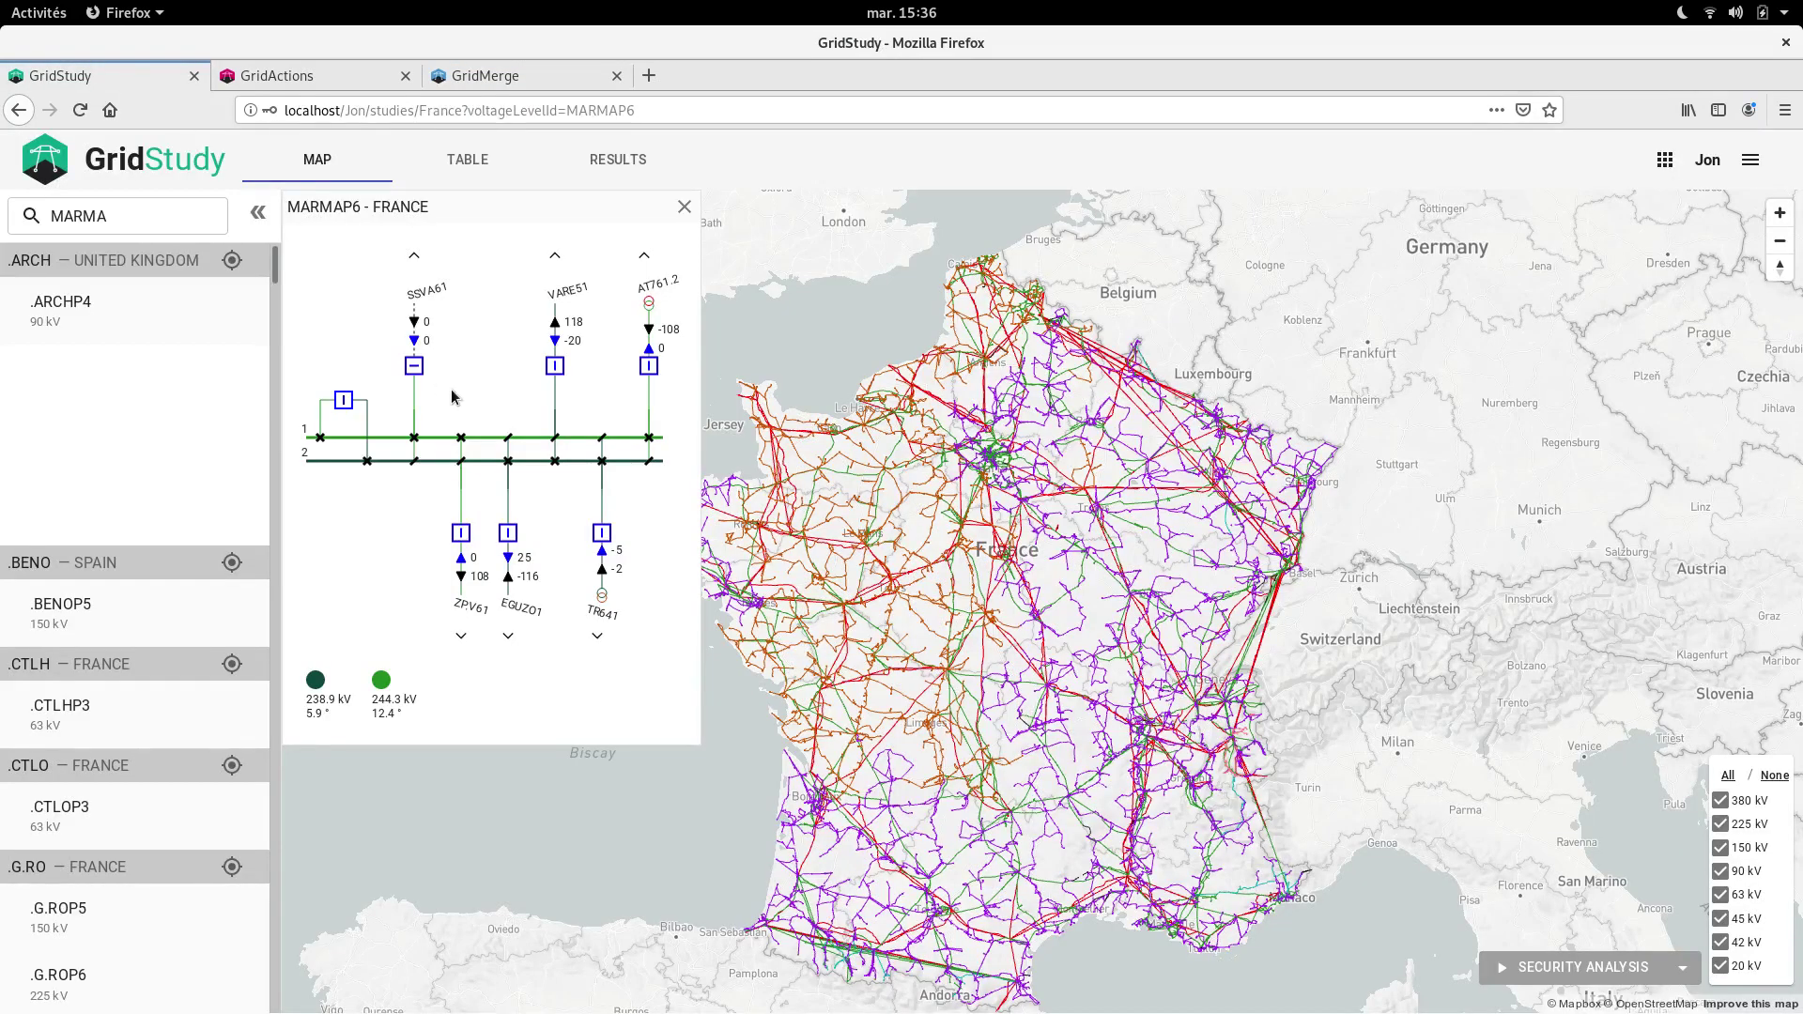